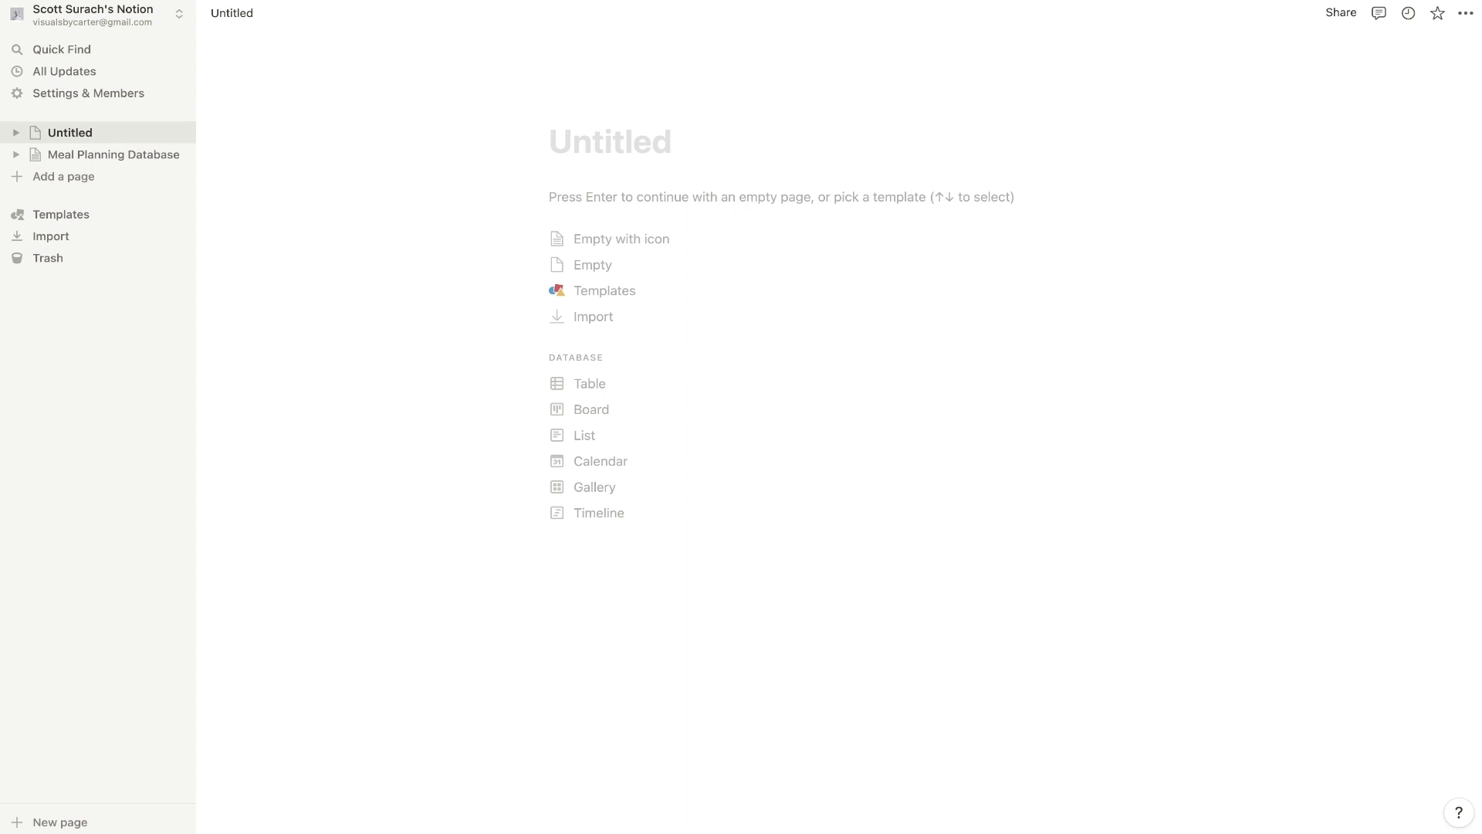
Step: Title the new untitled page "Home" and collapse the sidebar
click(669, 149)
text(Home)
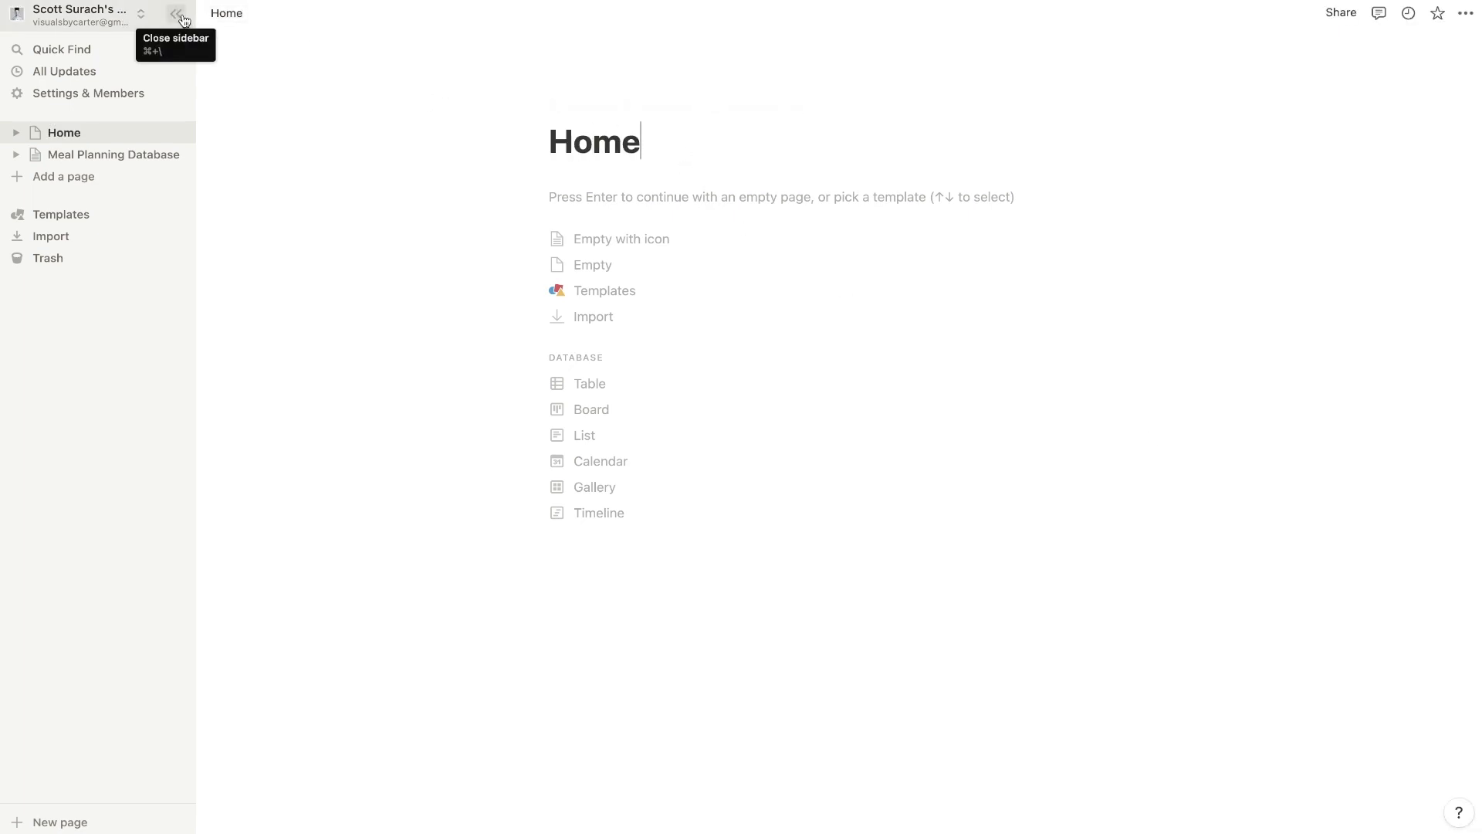
click(180, 16)
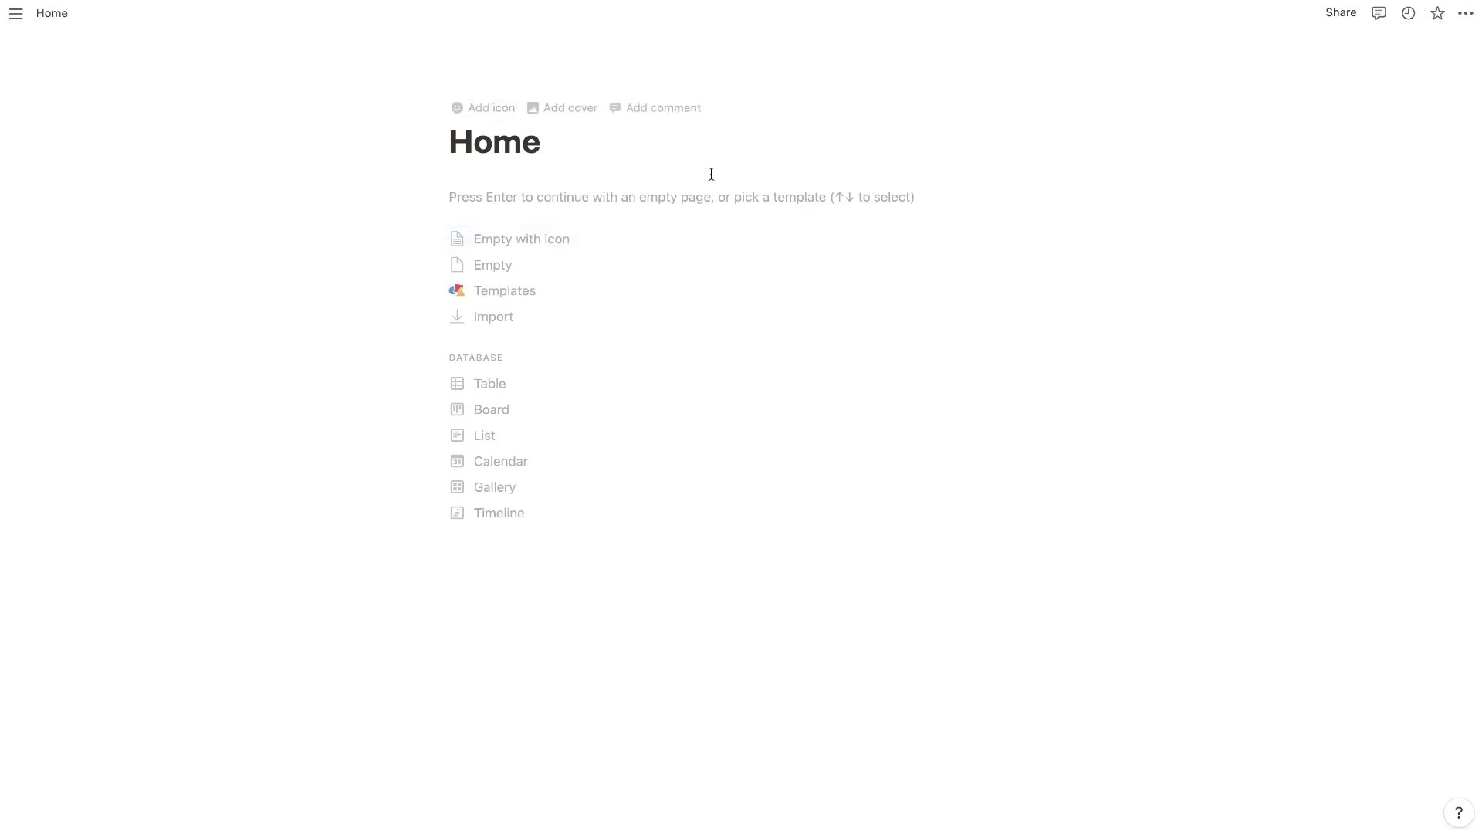
Step: Try the full-width layout and small text on the Home page, and switch both off again
click(1466, 13)
click(1451, 153)
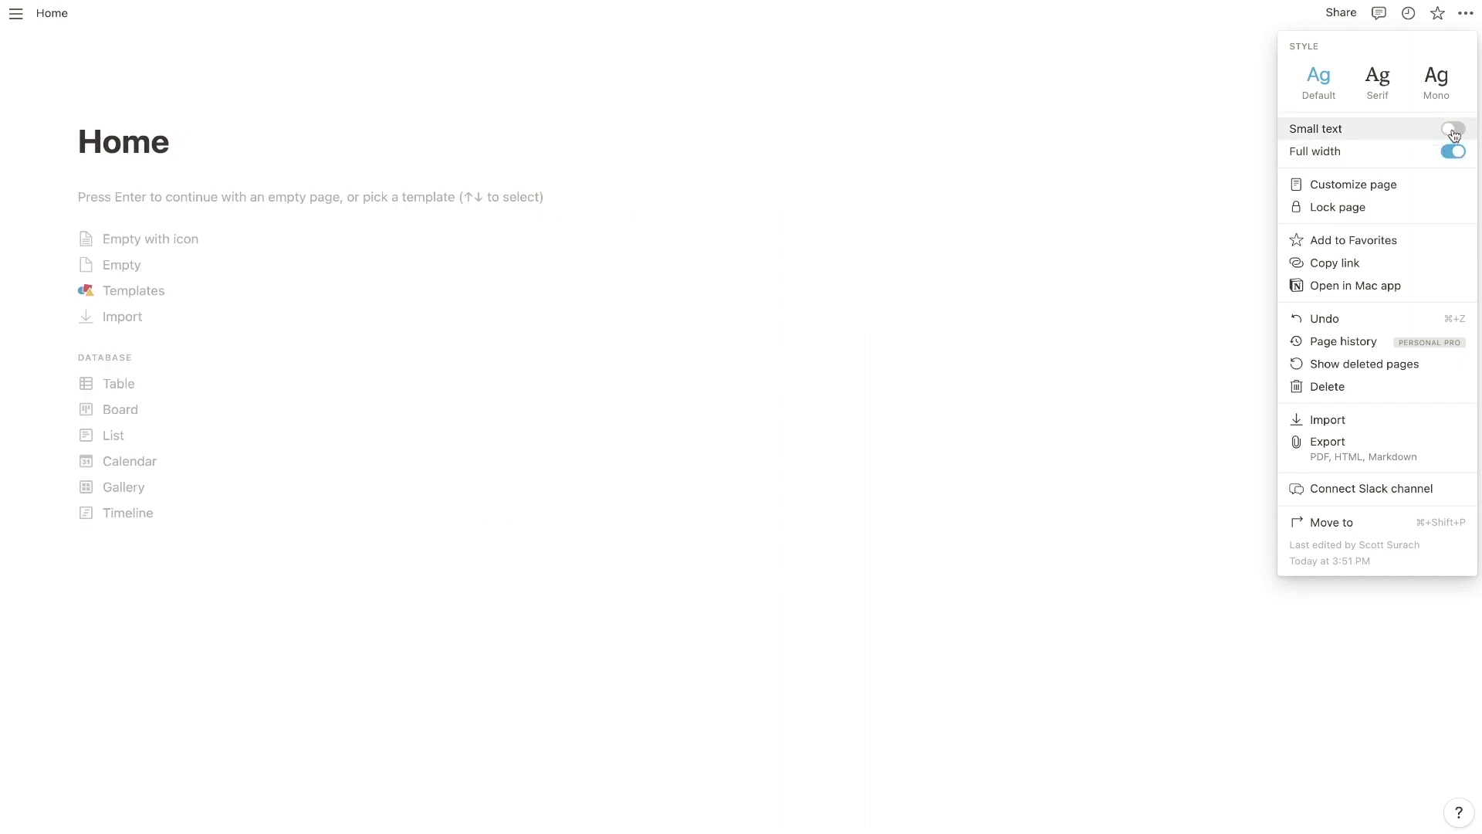
click(1452, 130)
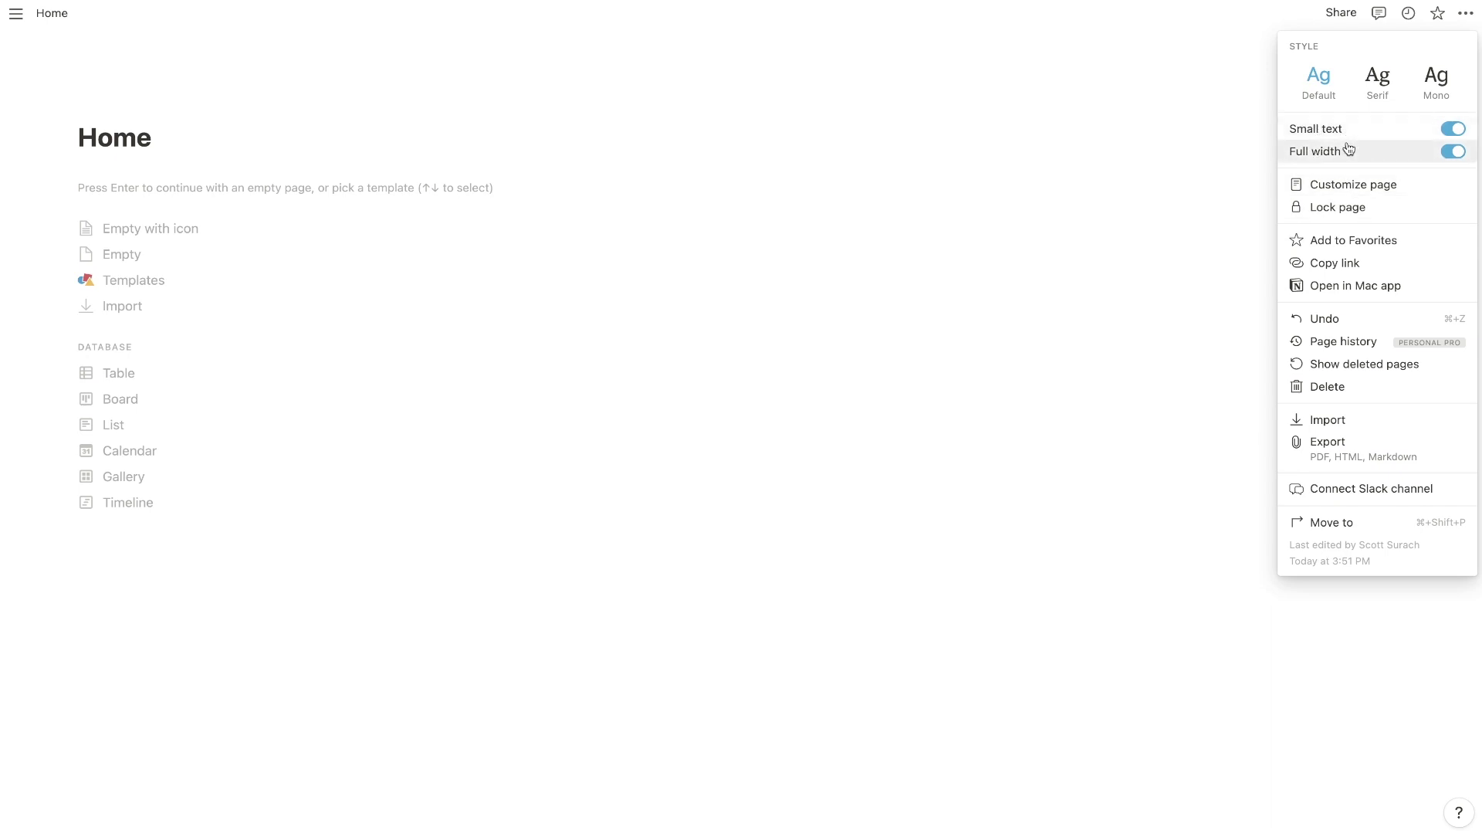
click(1451, 131)
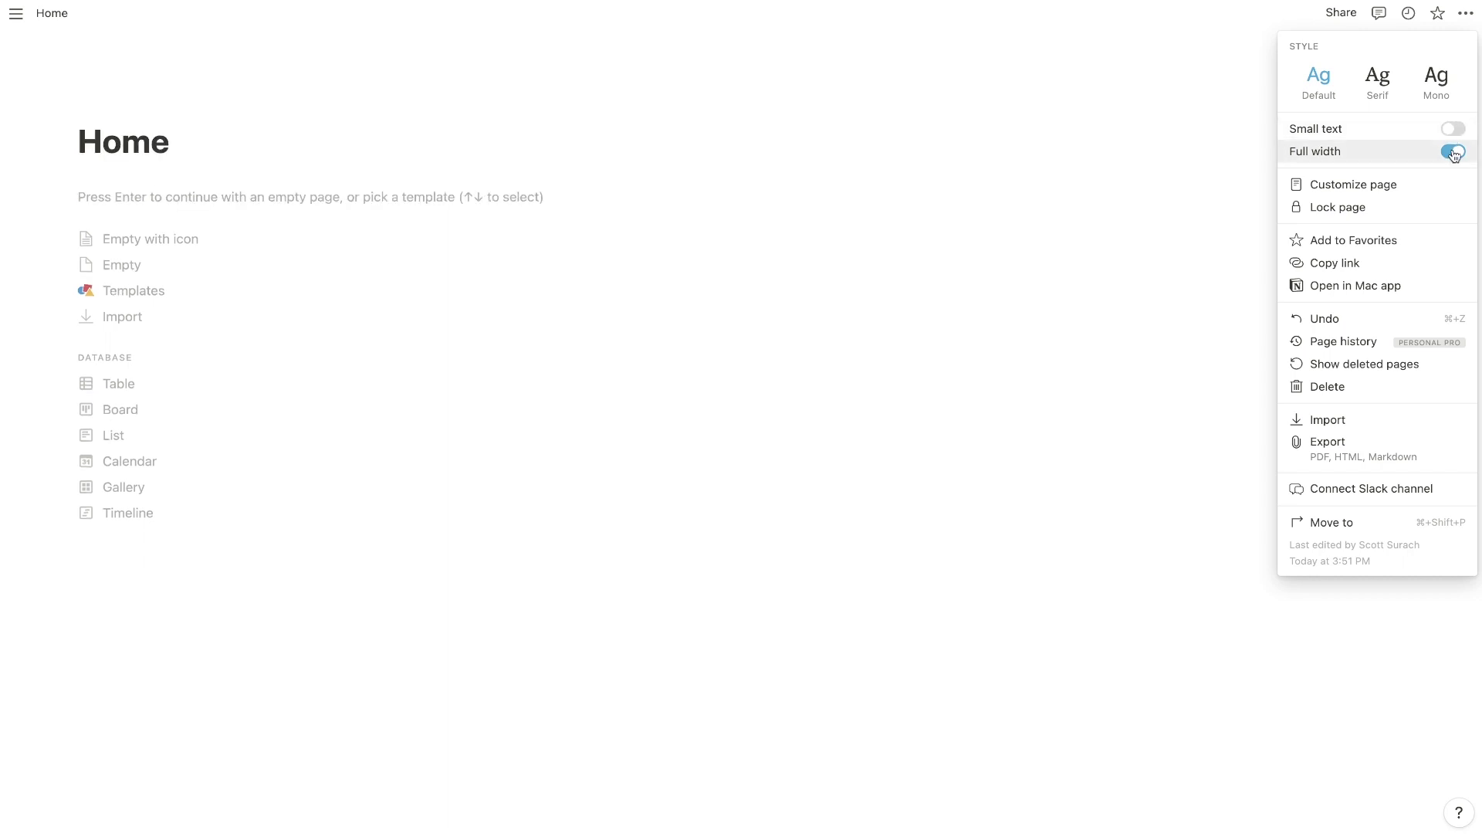
click(1453, 152)
click(879, 105)
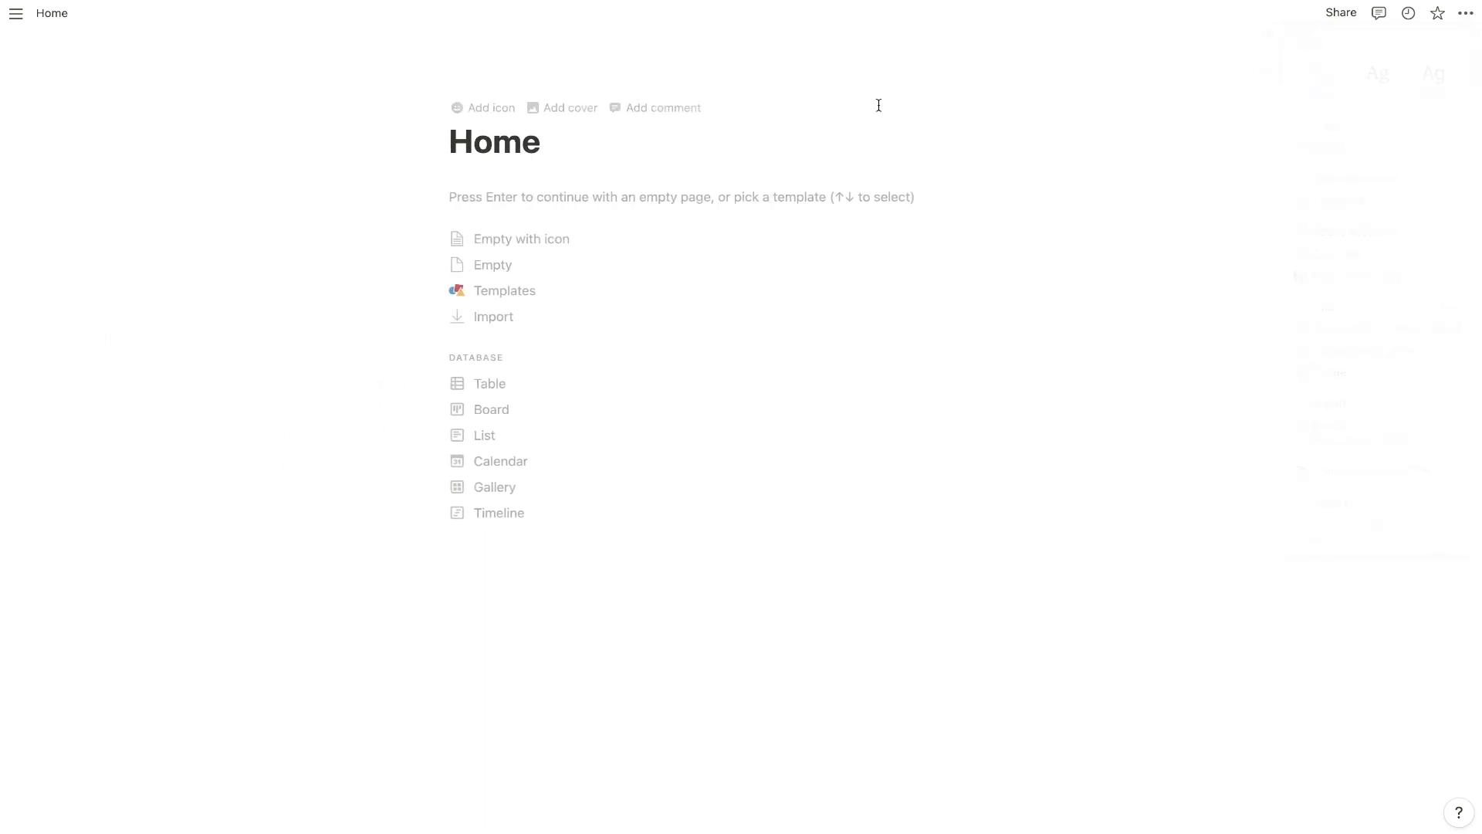
Step: Start an empty page body and enter c1, c2 and c3 as separate text lines
click(721, 188)
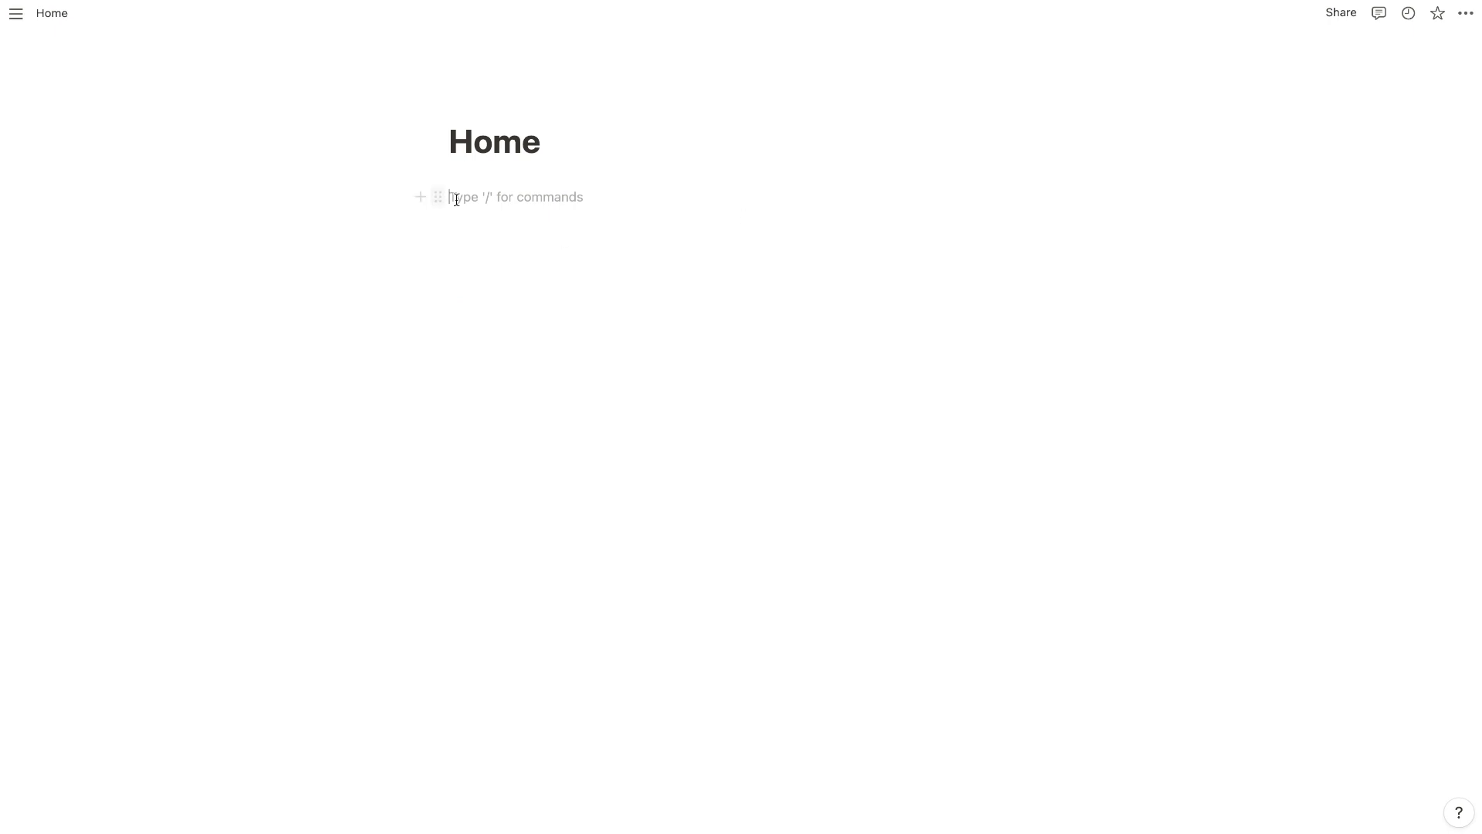
mouse_move(511, 133)
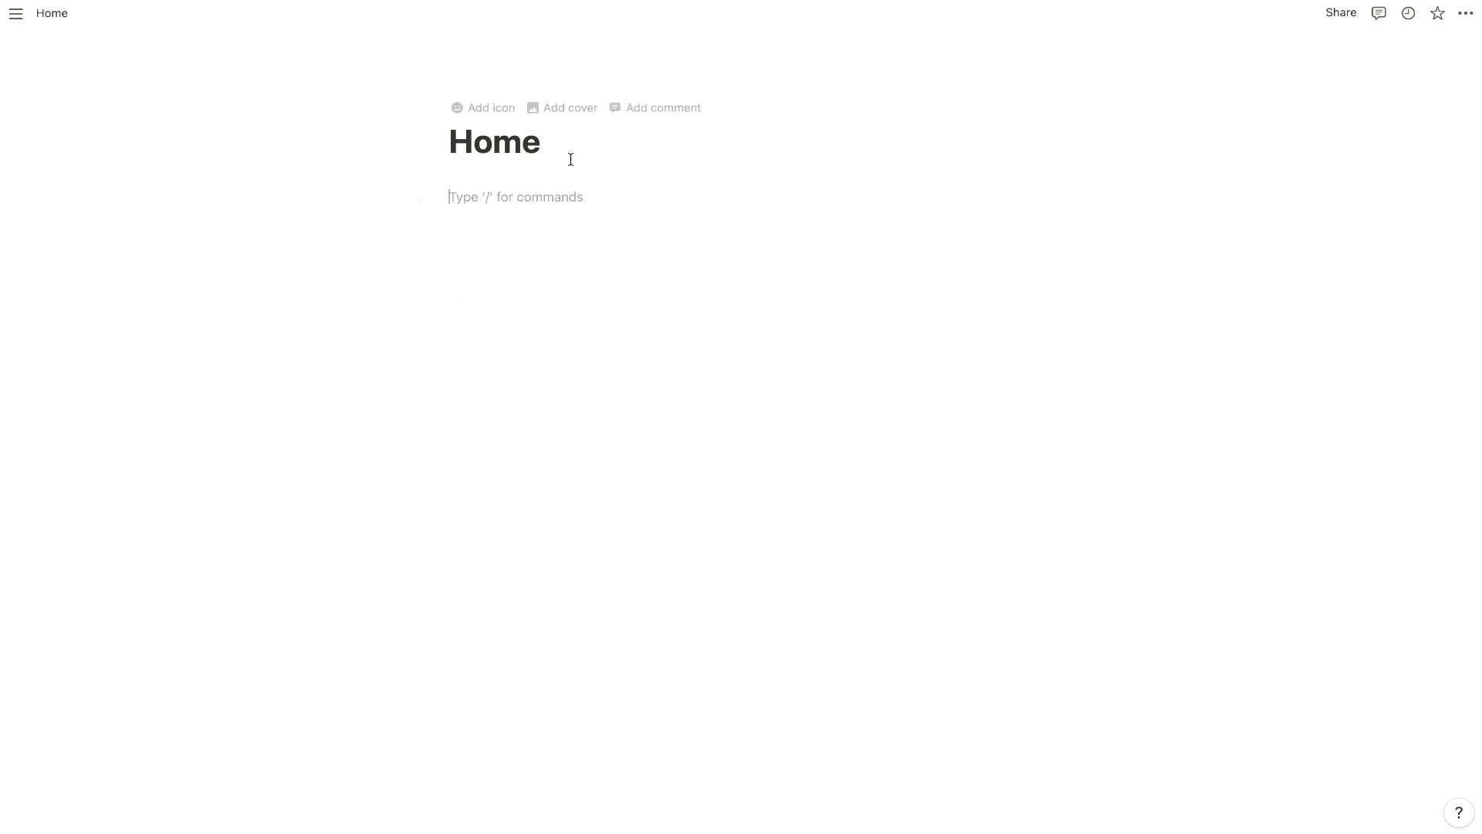
text(c)
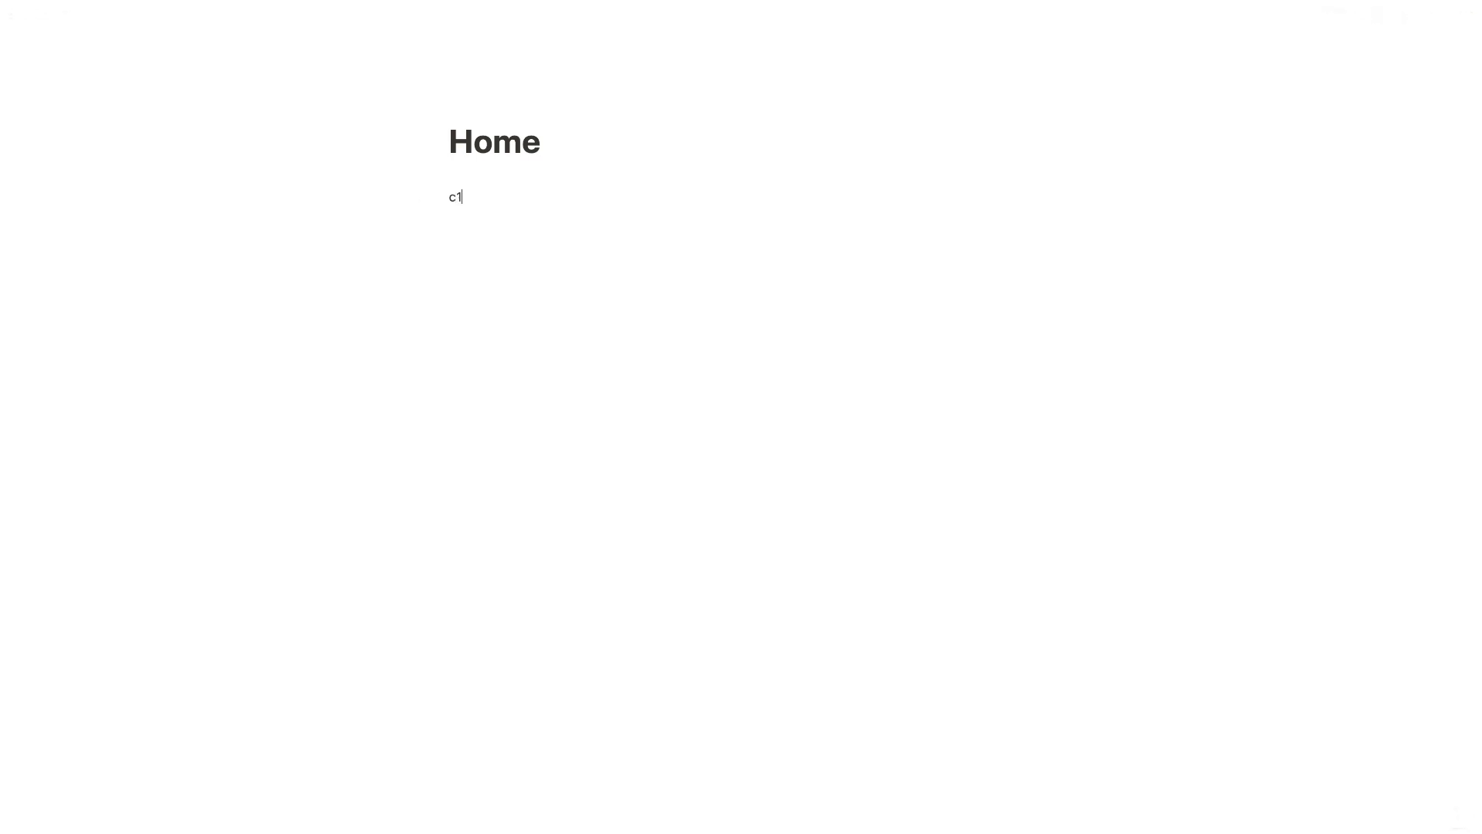
text(1)
key(Return)
text(c2)
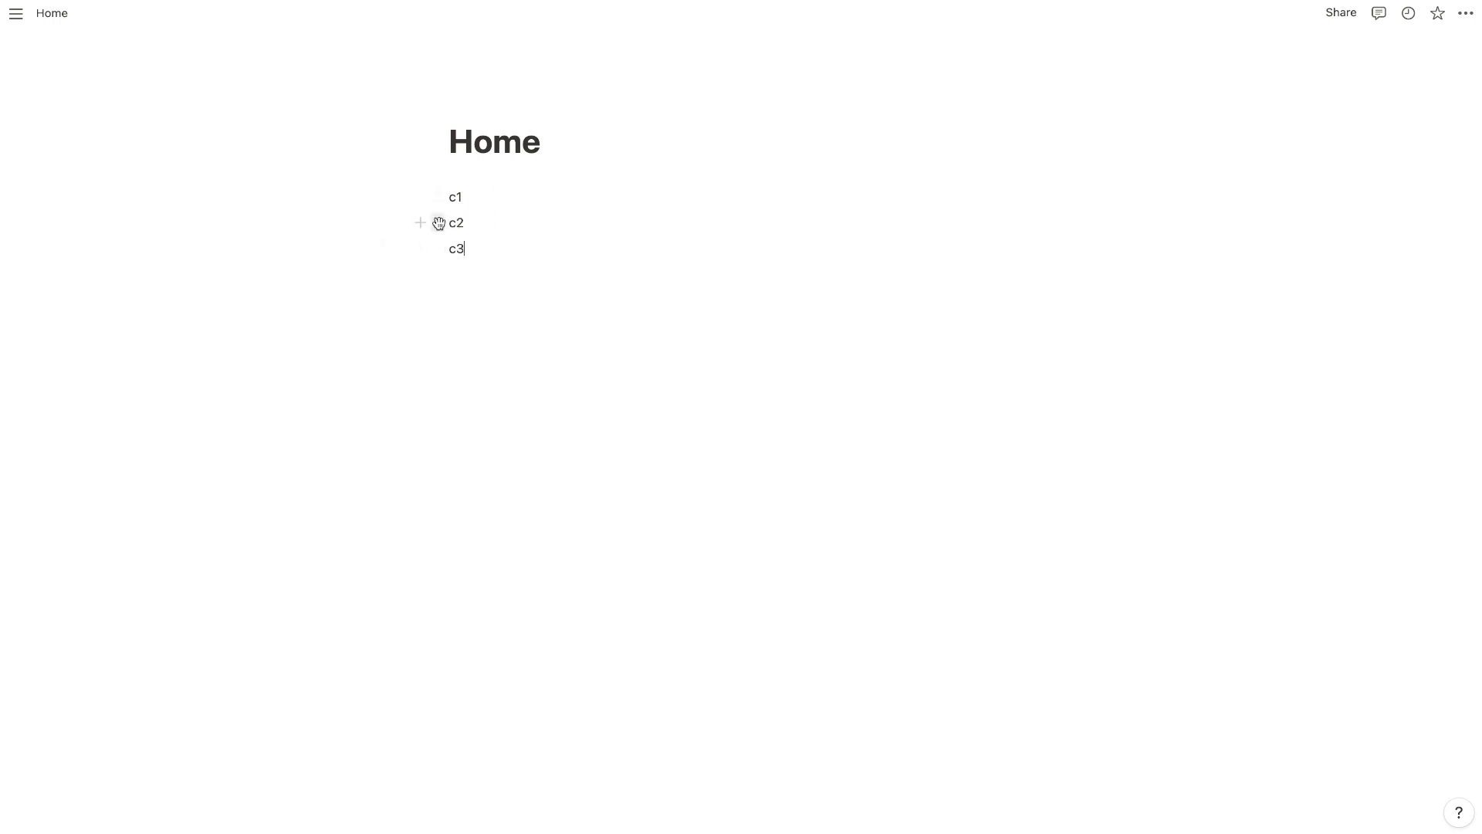
Step: Arrange the c1, c2 and c3 lines side by side as three columns
drag(437, 222, 1045, 199)
drag(438, 245, 1043, 207)
click(715, 257)
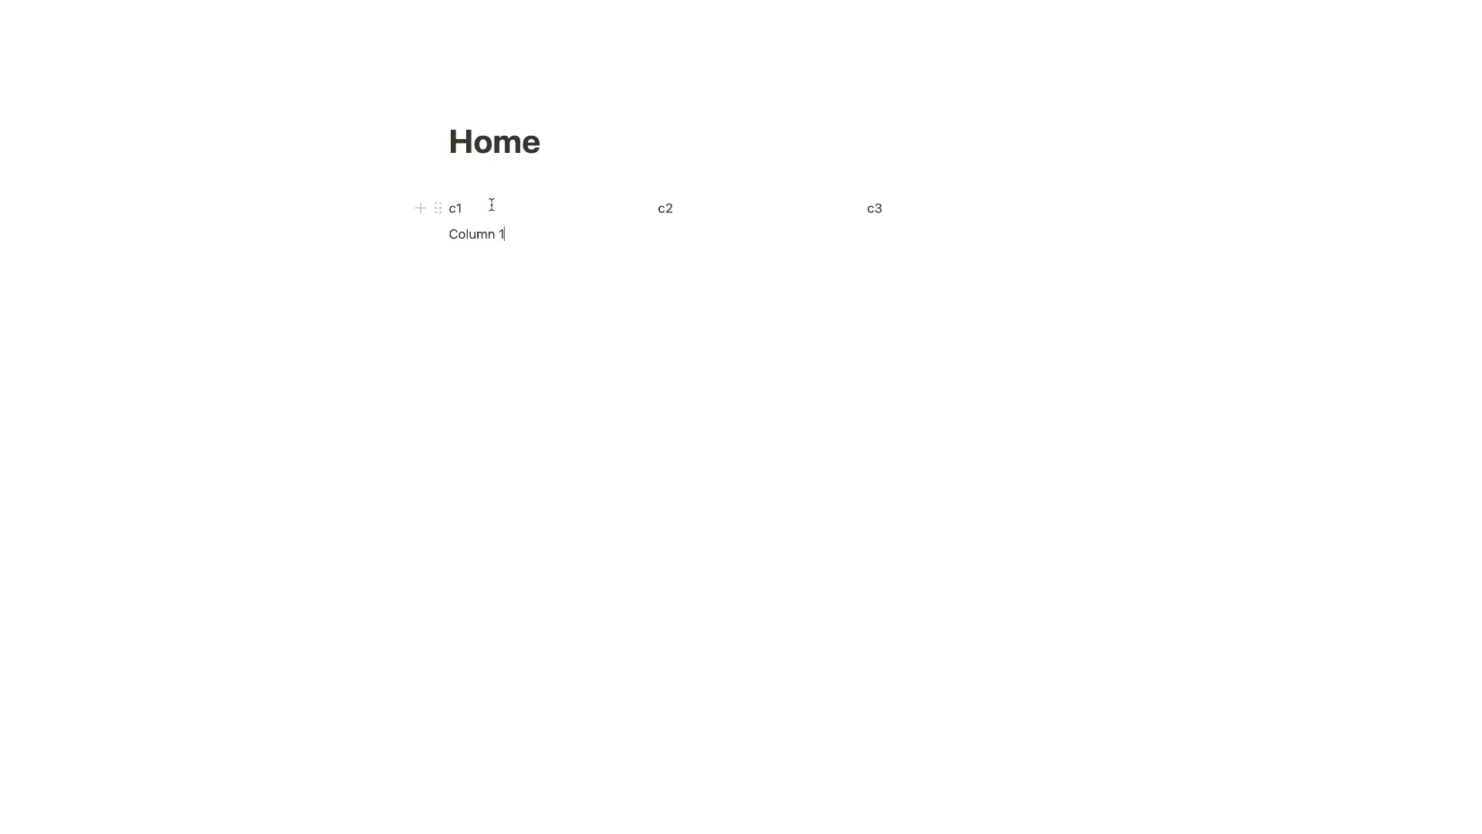
Step: Replace the c1, c2 and c3 placeholders with the labels Column 1, Column 2 and Column 3
click(492, 205)
key(BackSpace)
key(BackSpace)
click(672, 234)
text(Col)
click(888, 232)
text(Colum)
text(n)
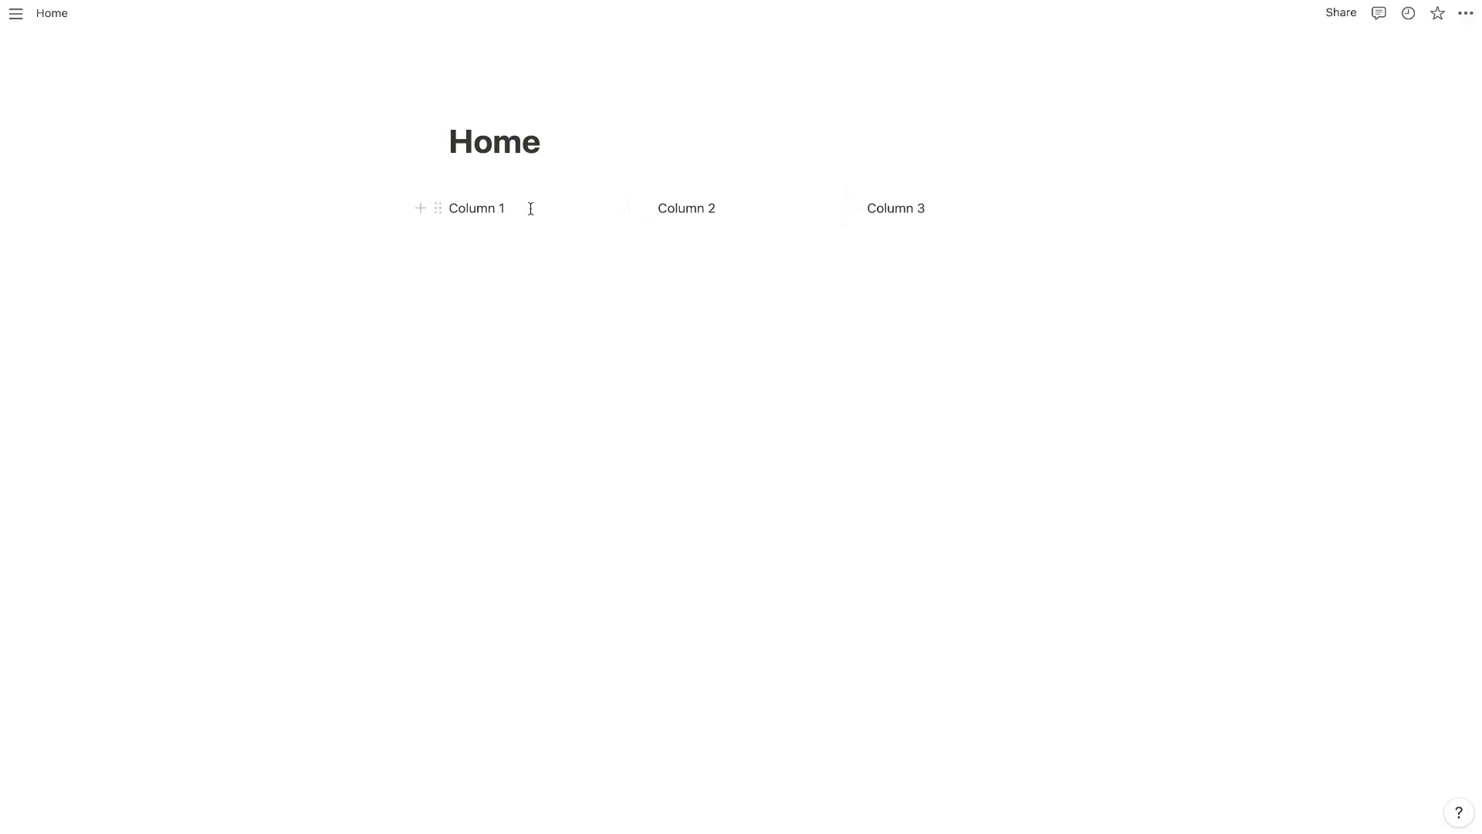
Step: Add a "New Section" line and move it beneath the three columns so it spans the full page width
key(Return)
text(New Section)
drag(434, 234, 800, 282)
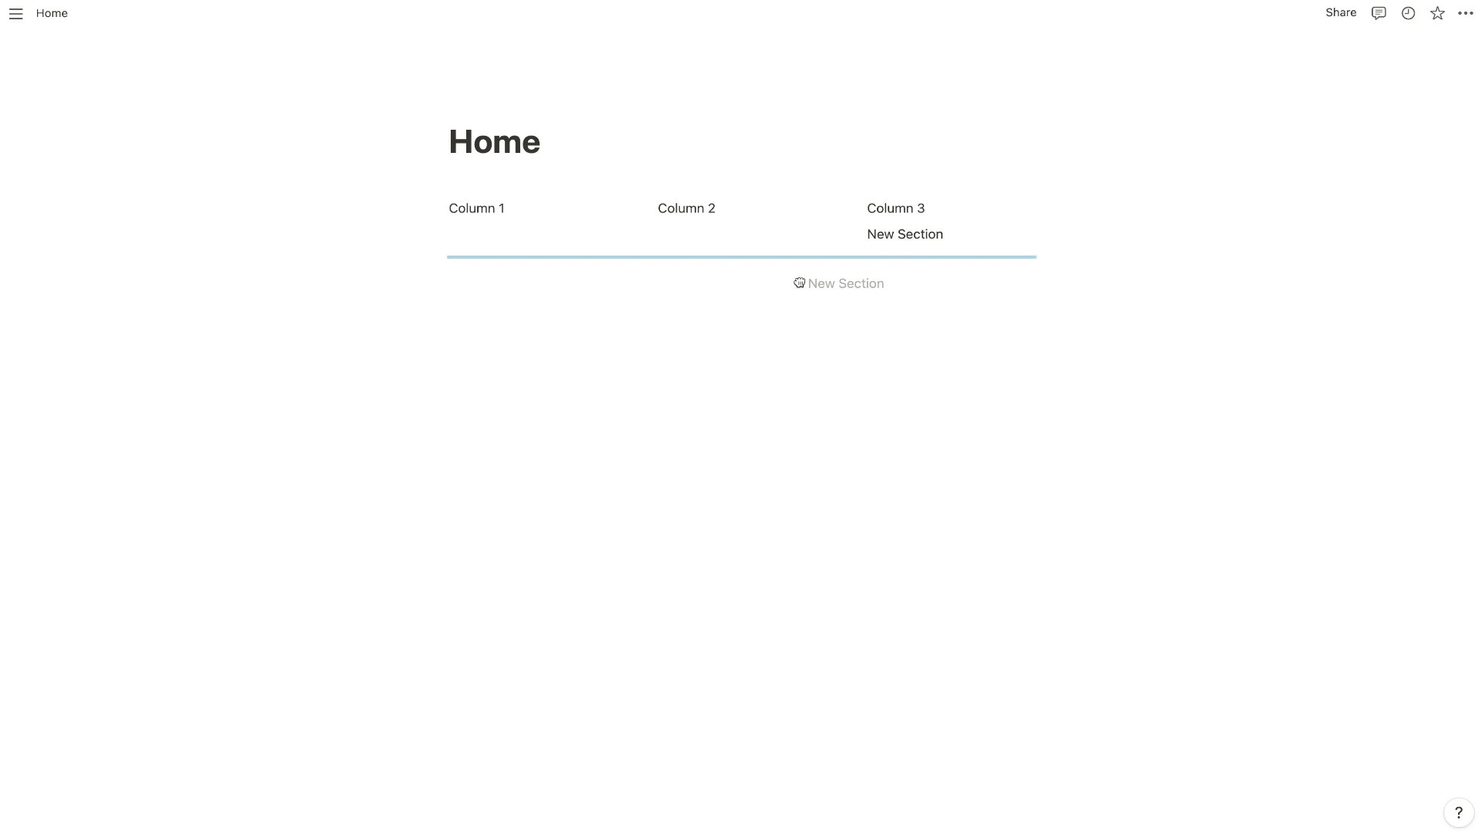
drag(800, 282, 805, 292)
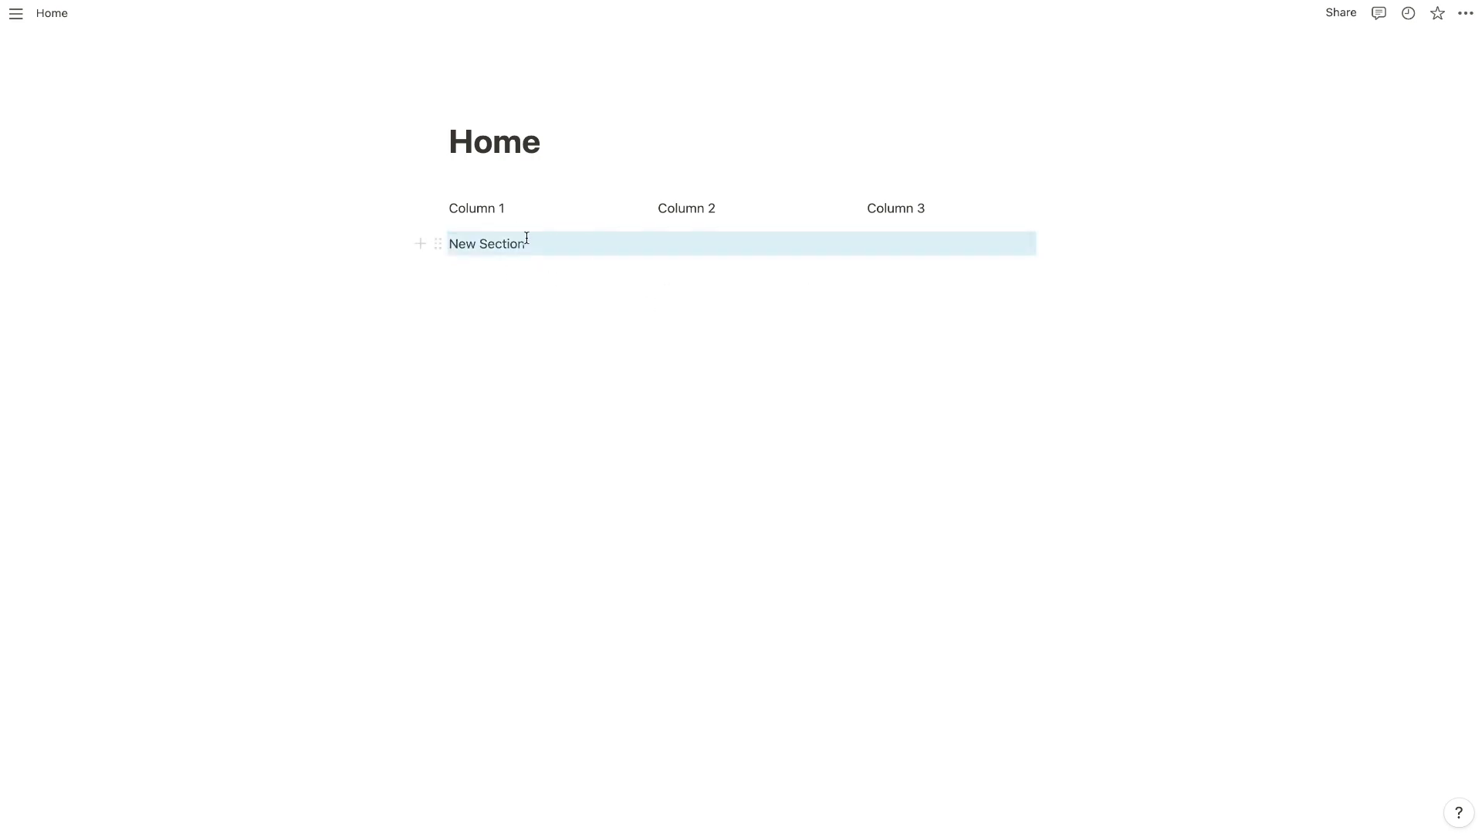
click(493, 202)
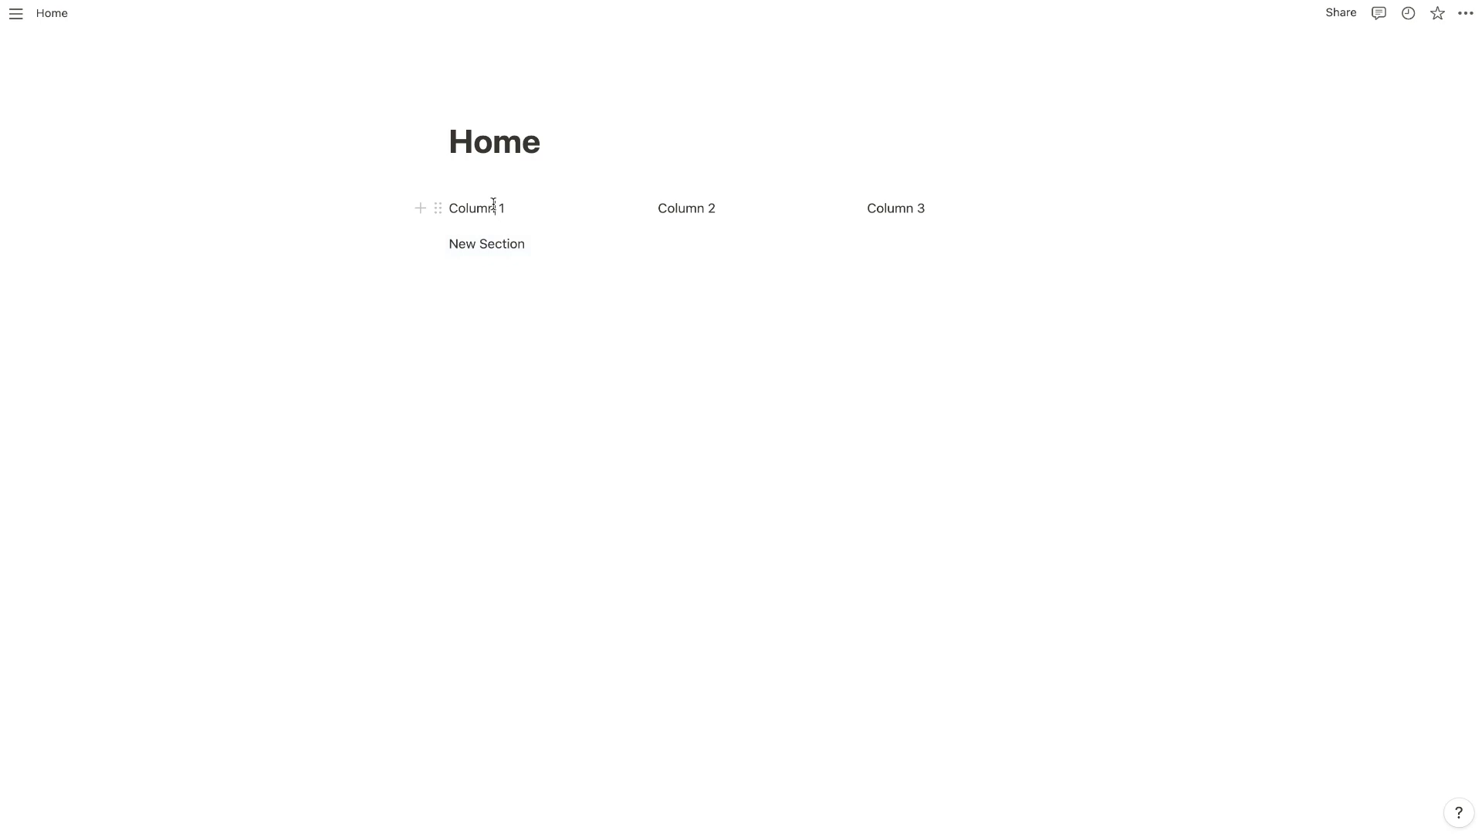
click(541, 249)
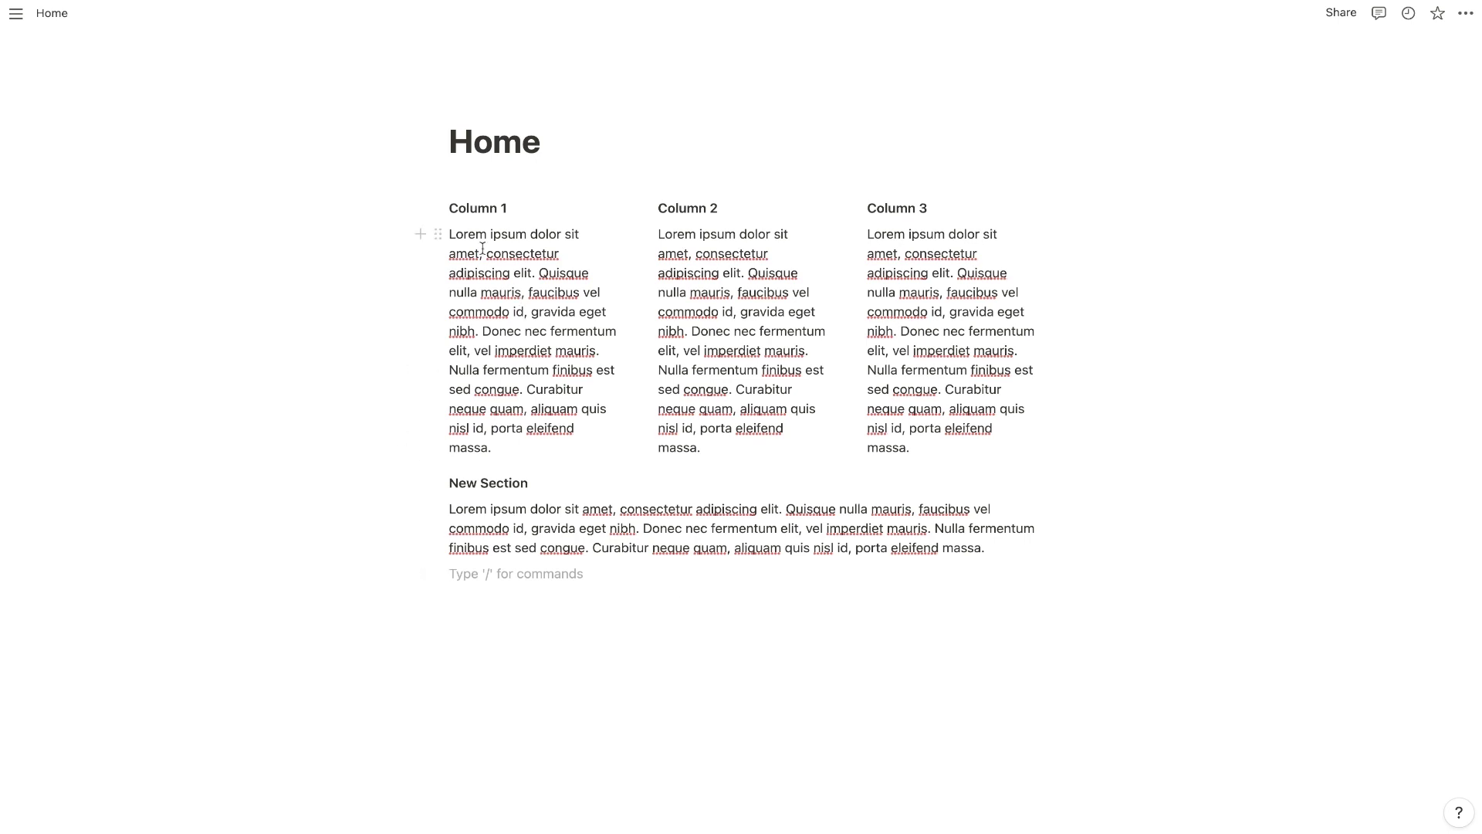
double_click(455, 234)
click(552, 199)
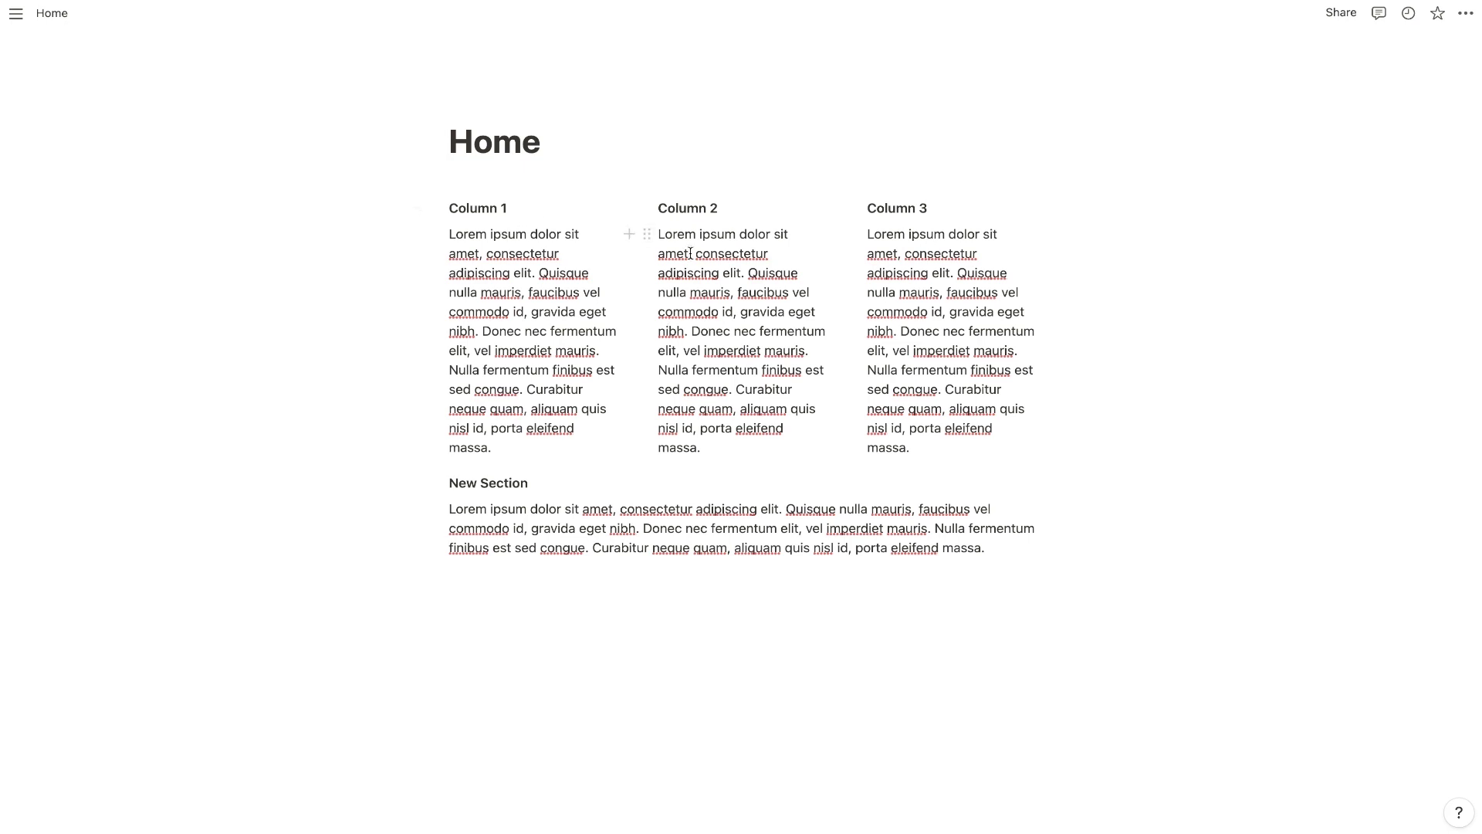
drag(447, 488, 878, 547)
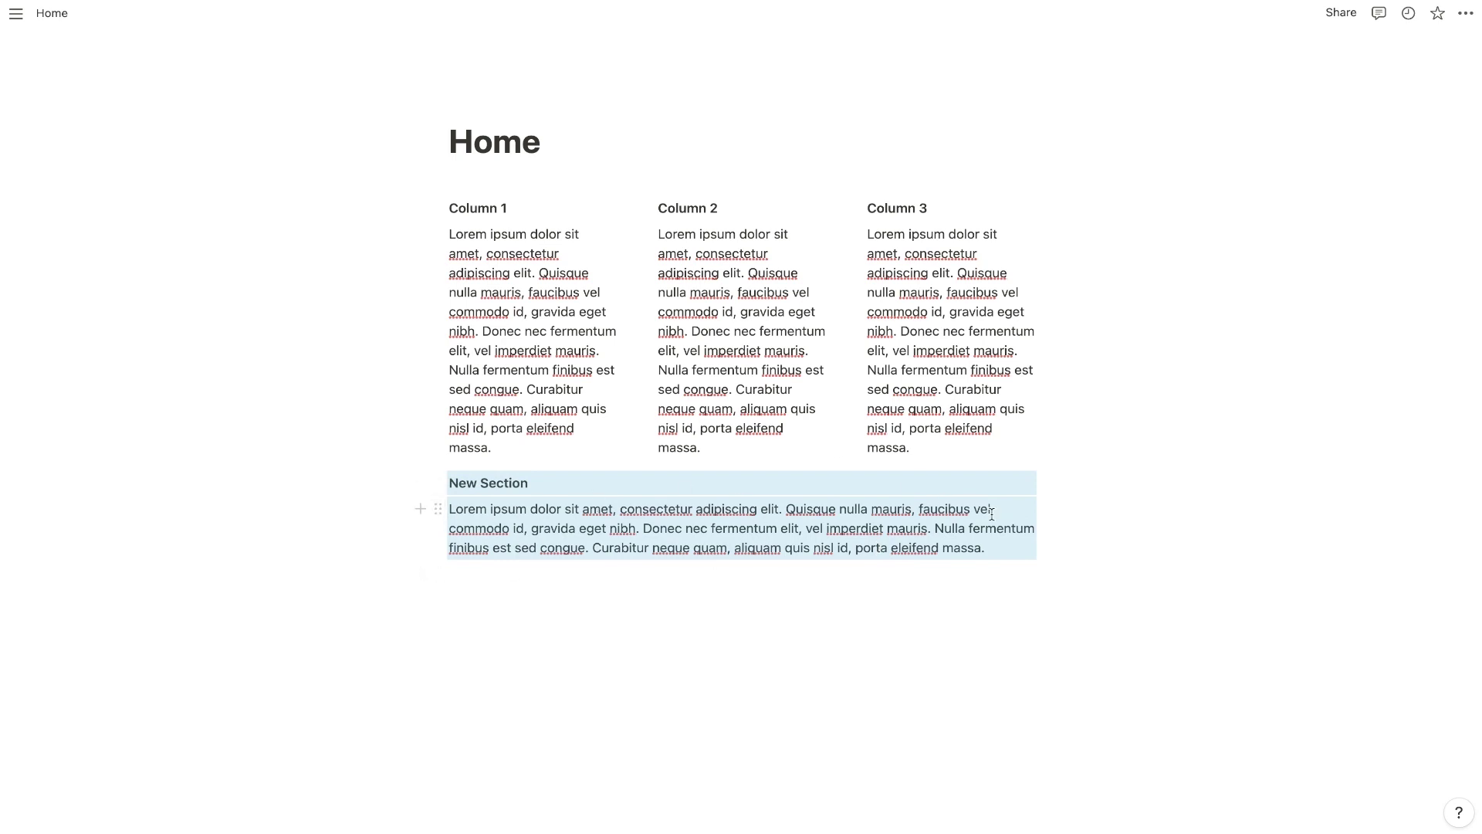
Step: Add C1 and C2 as a two-column row directly below the New Section paragraph, with no blank line between
click(1018, 547)
key(Return)
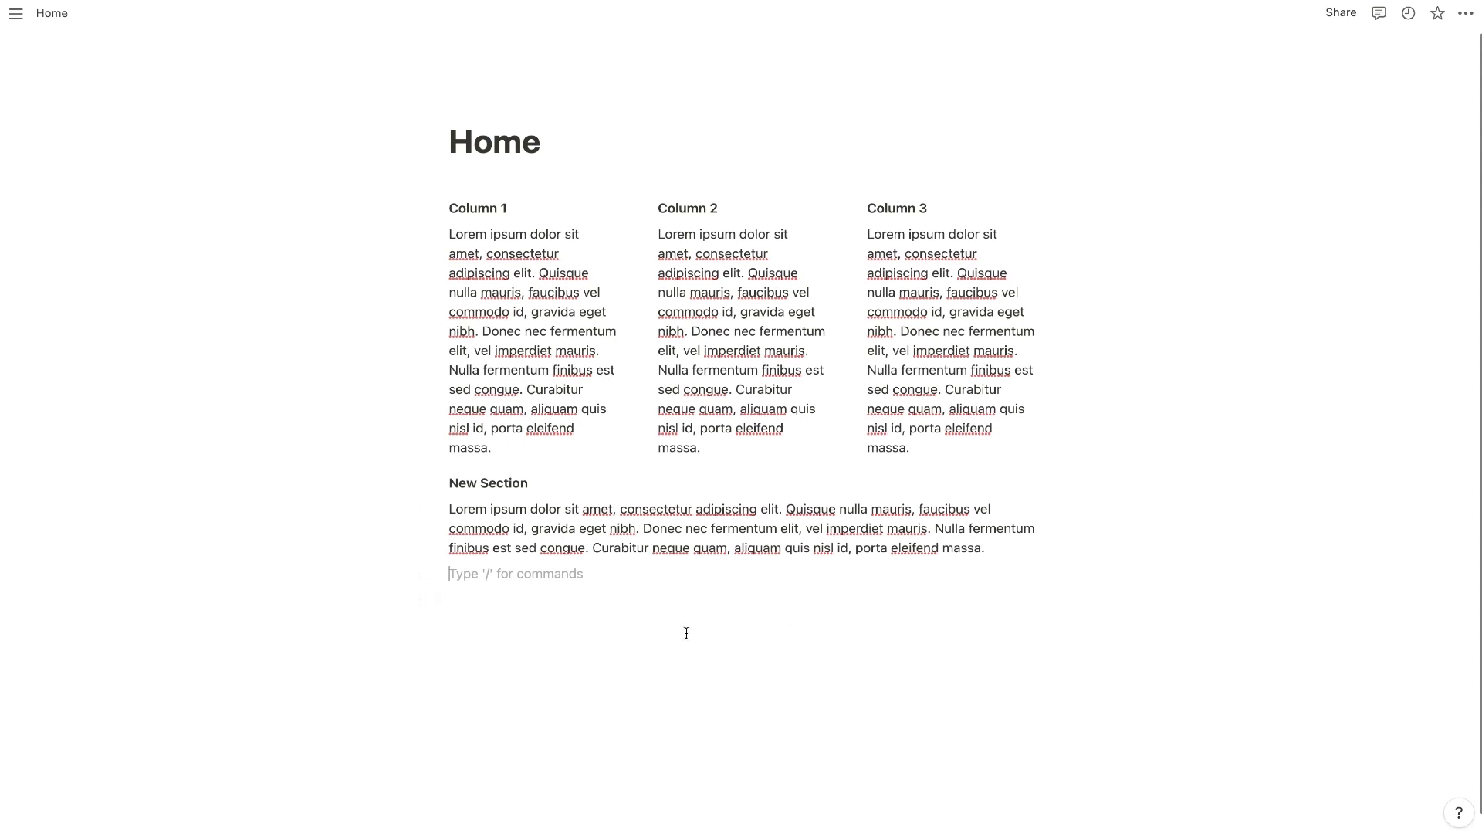
key(Return)
text(C1)
key(Return)
text(C2)
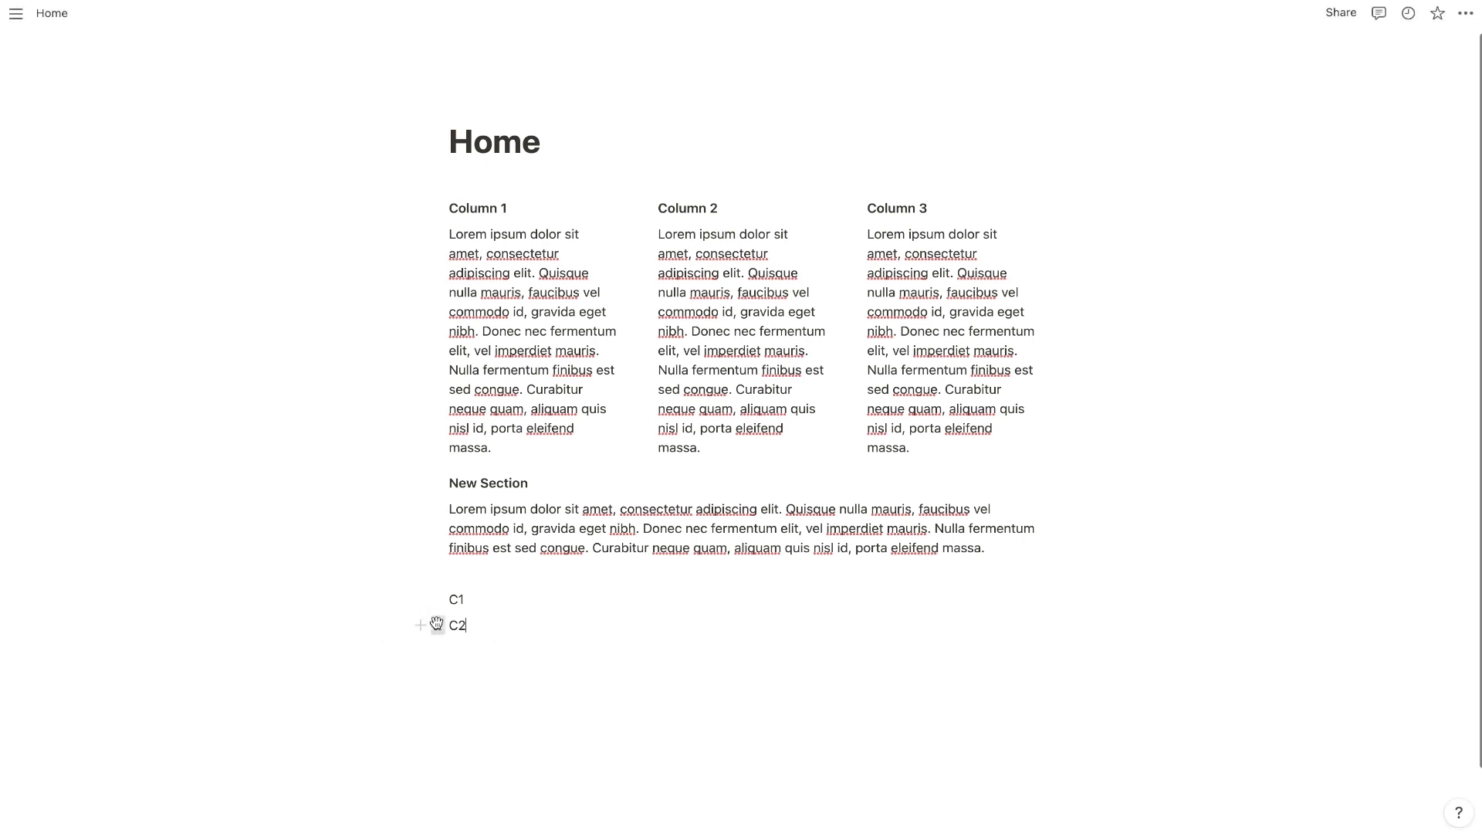
drag(437, 624, 1062, 604)
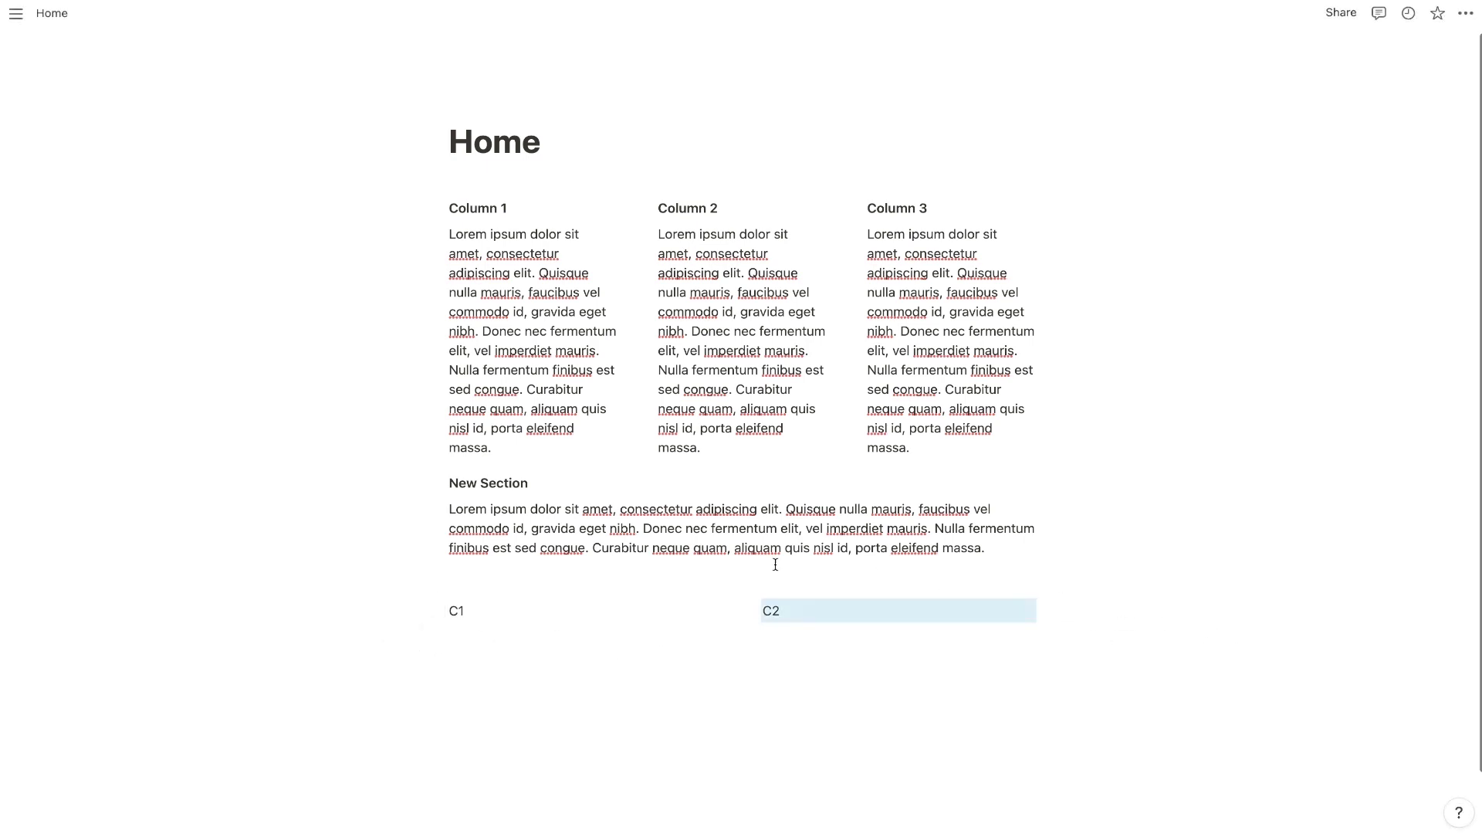
key(BackSpace)
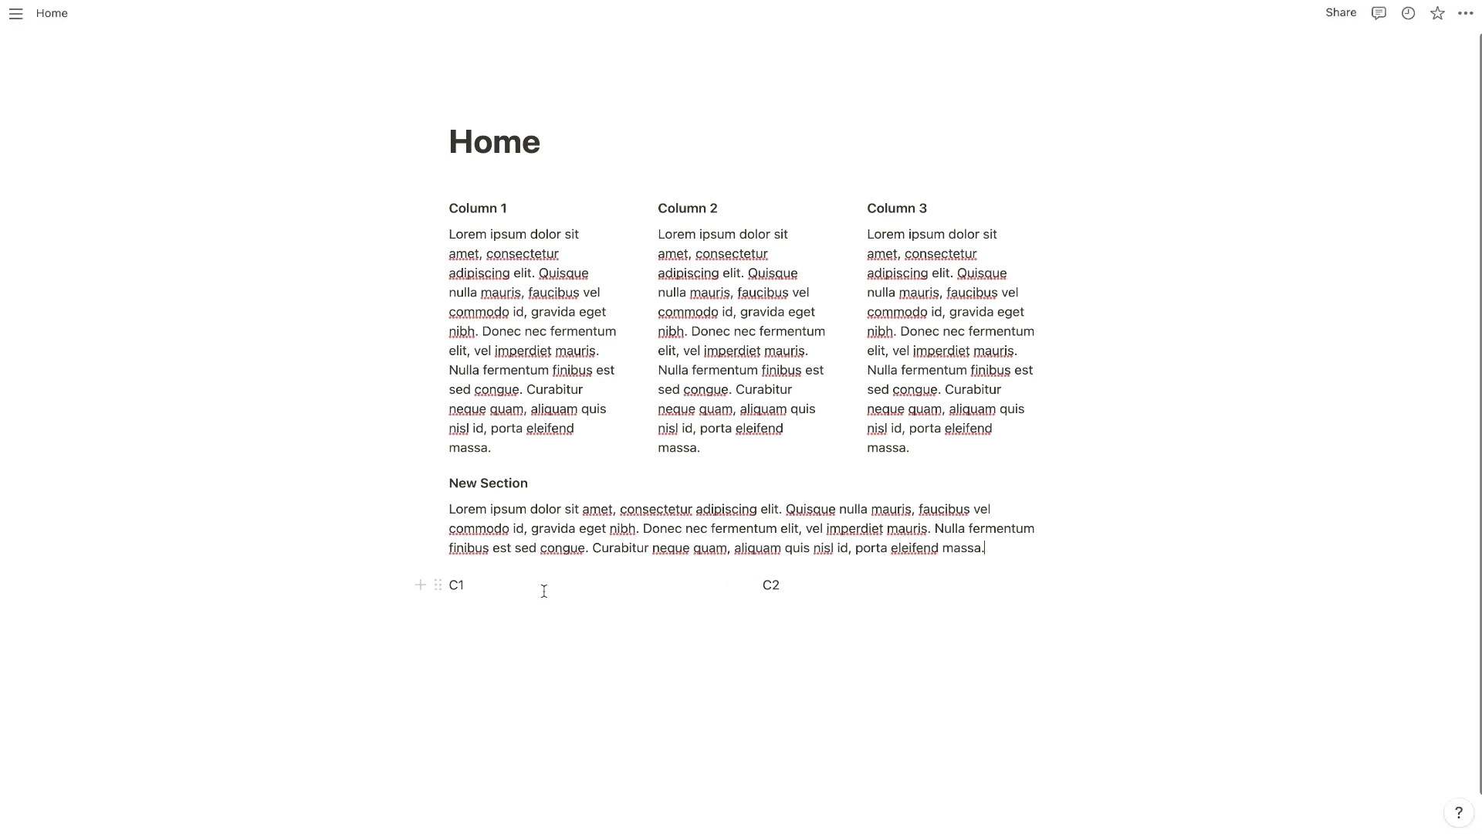
Step: Replace C1 and C2 in the lower row with copies of the bold Column 1 and Column 2 headings
drag(516, 208, 446, 209)
key(ctrl+c)
double_click(456, 584)
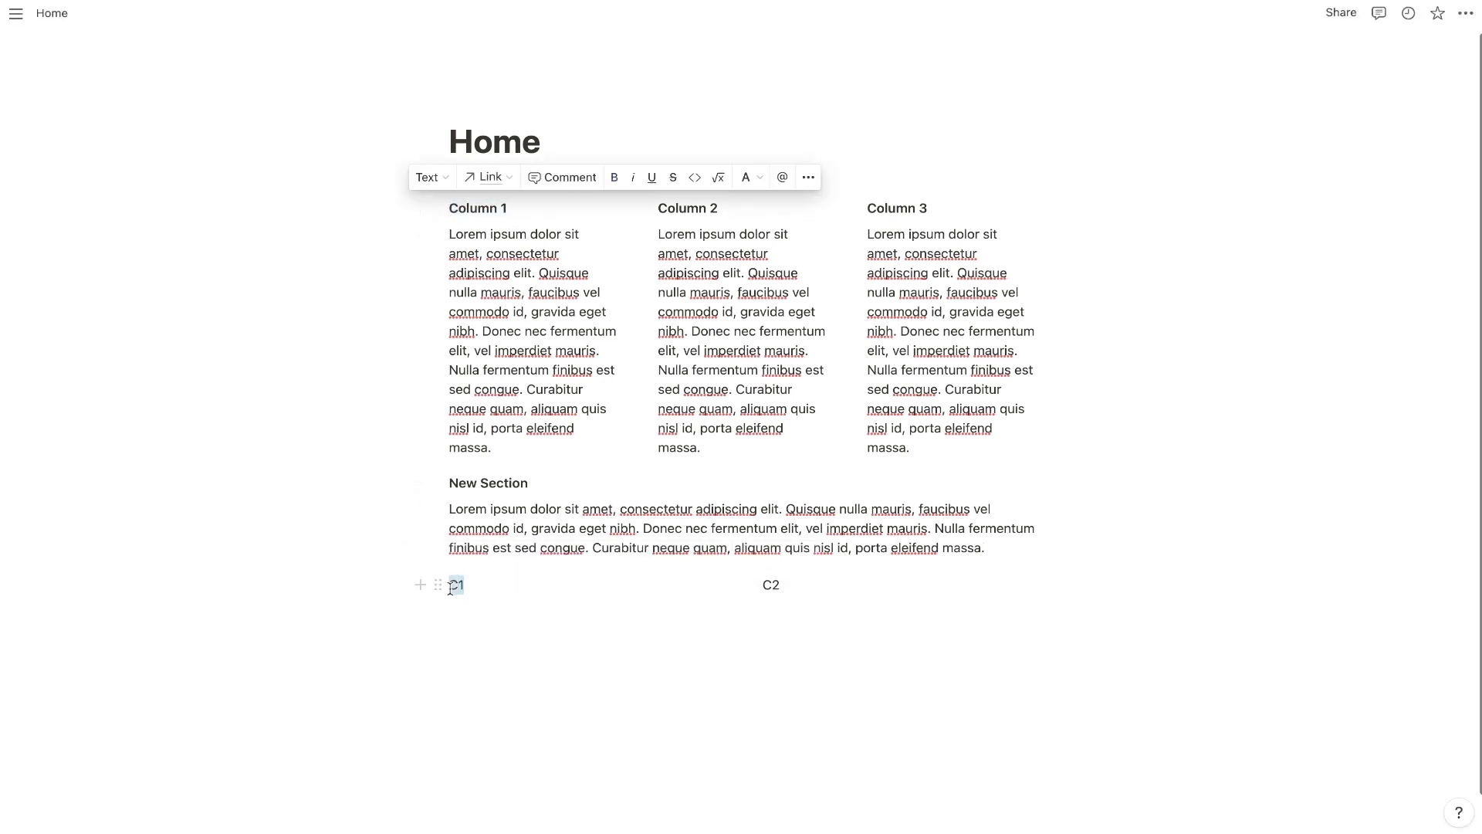
key(ctrl+v)
drag(716, 205, 636, 208)
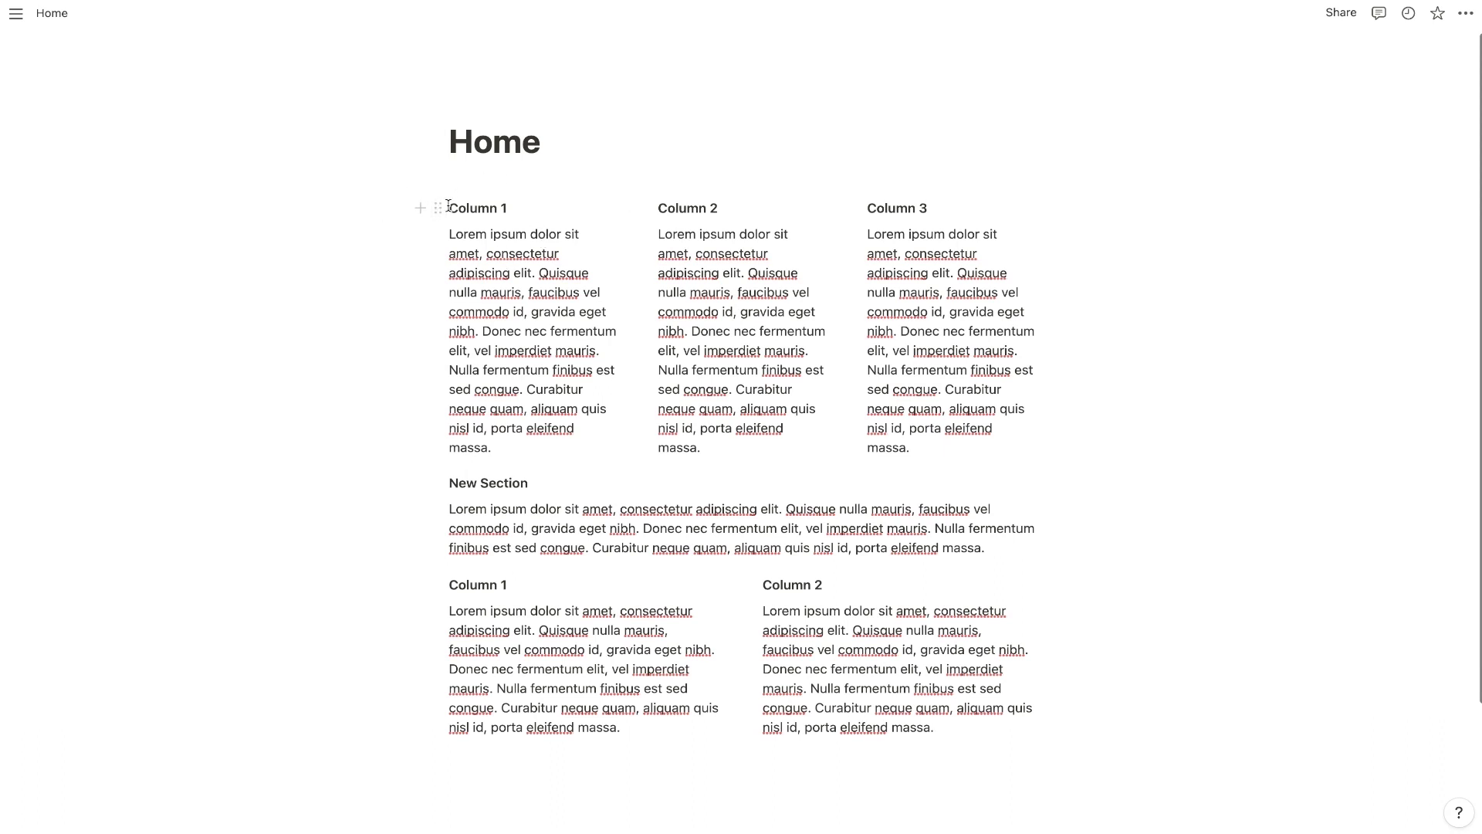
Step: Insert a Callout block at the head of the first upper column in place of its Column 1 heading
key(Return)
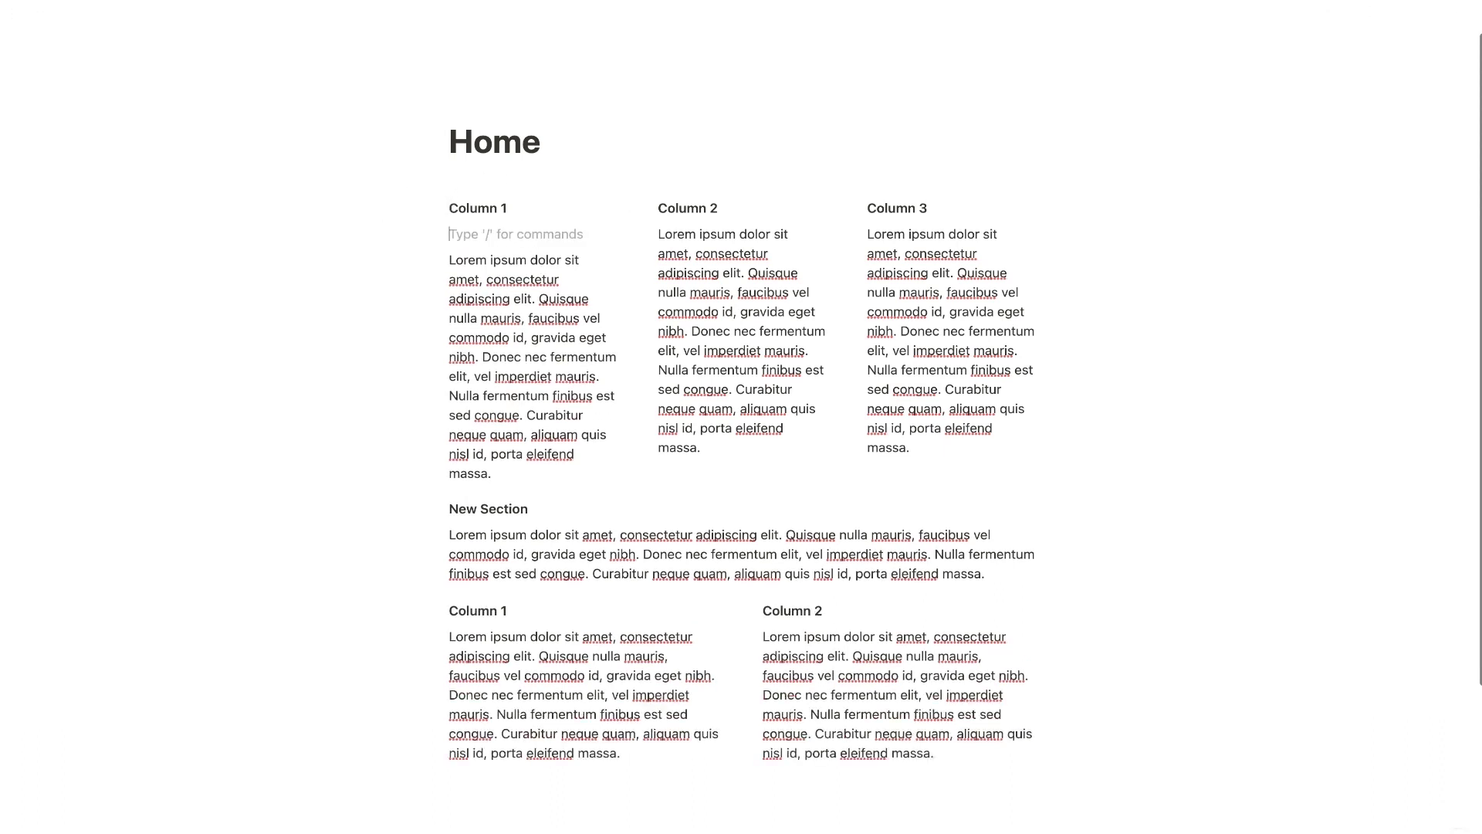
text(/call)
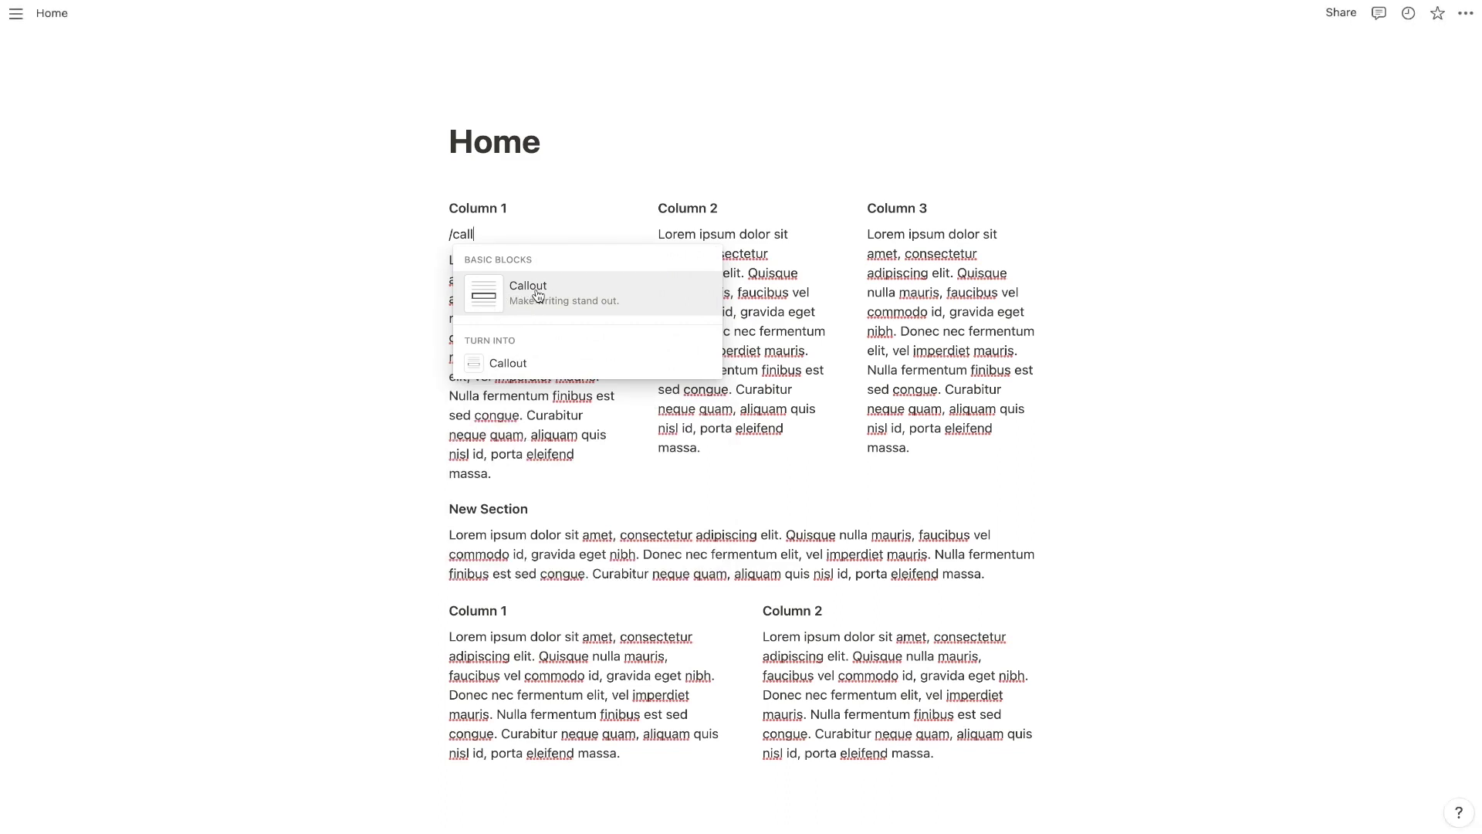
click(538, 295)
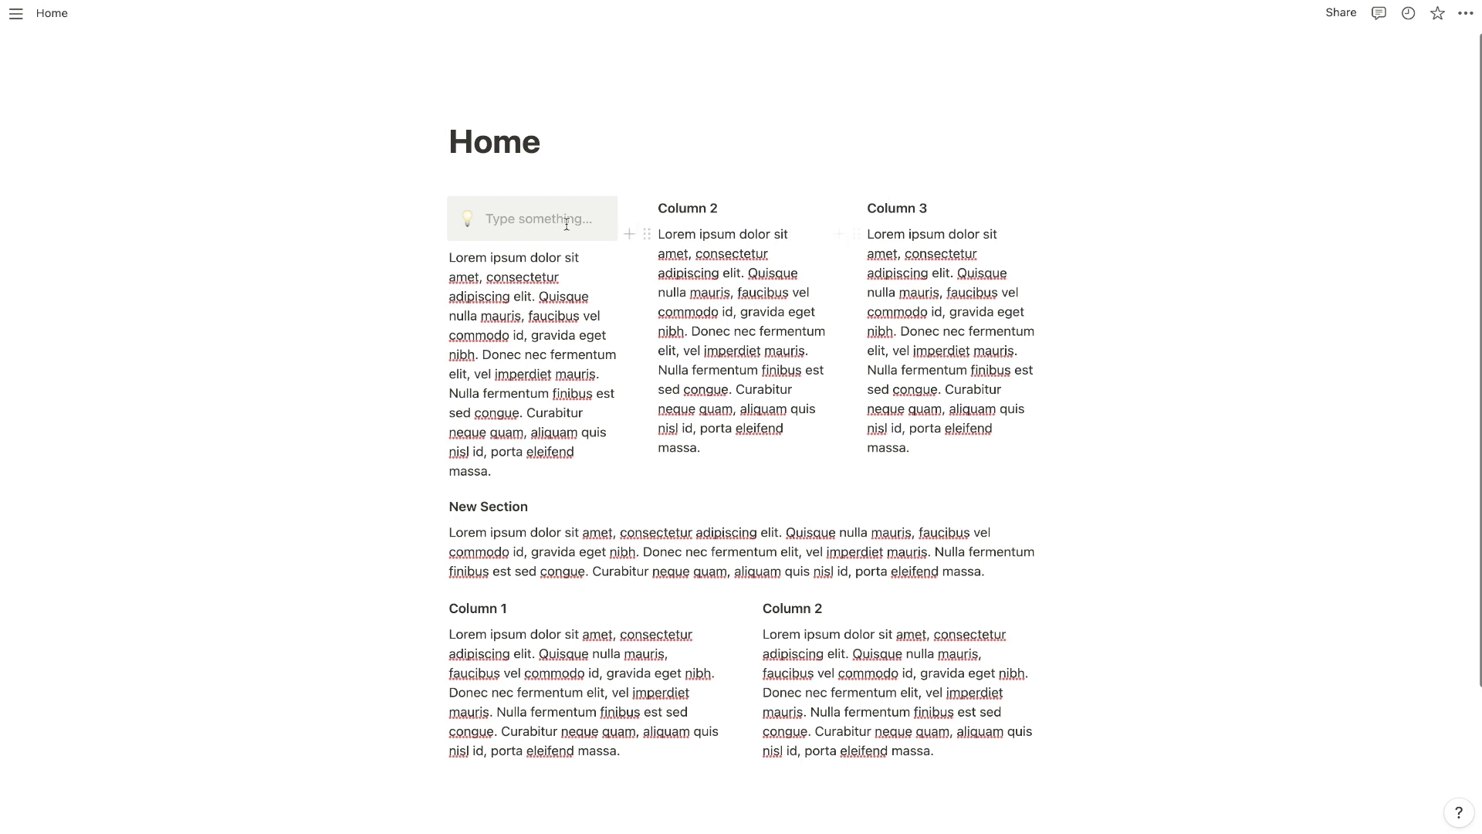
click(467, 218)
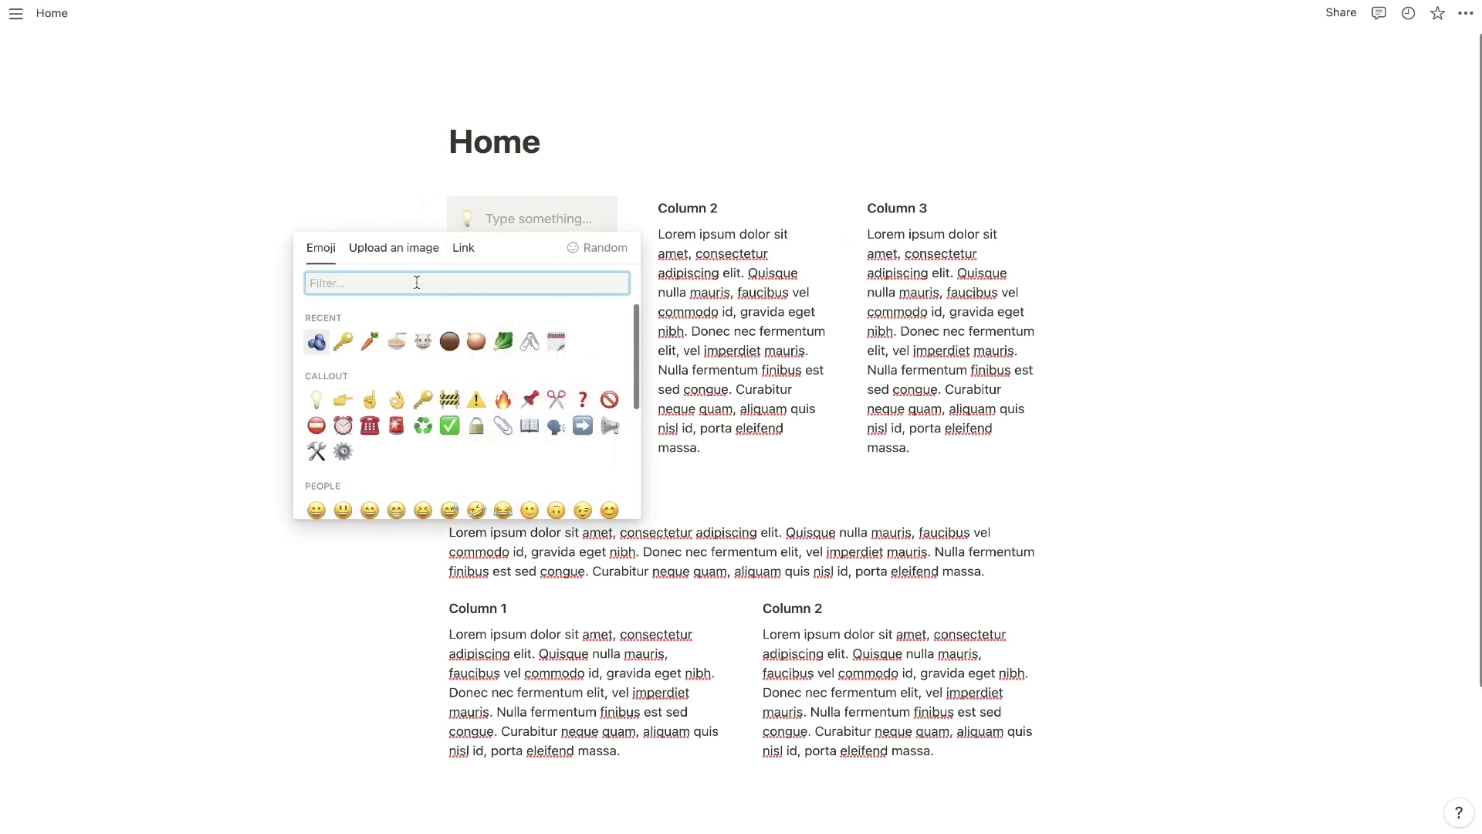
click(488, 224)
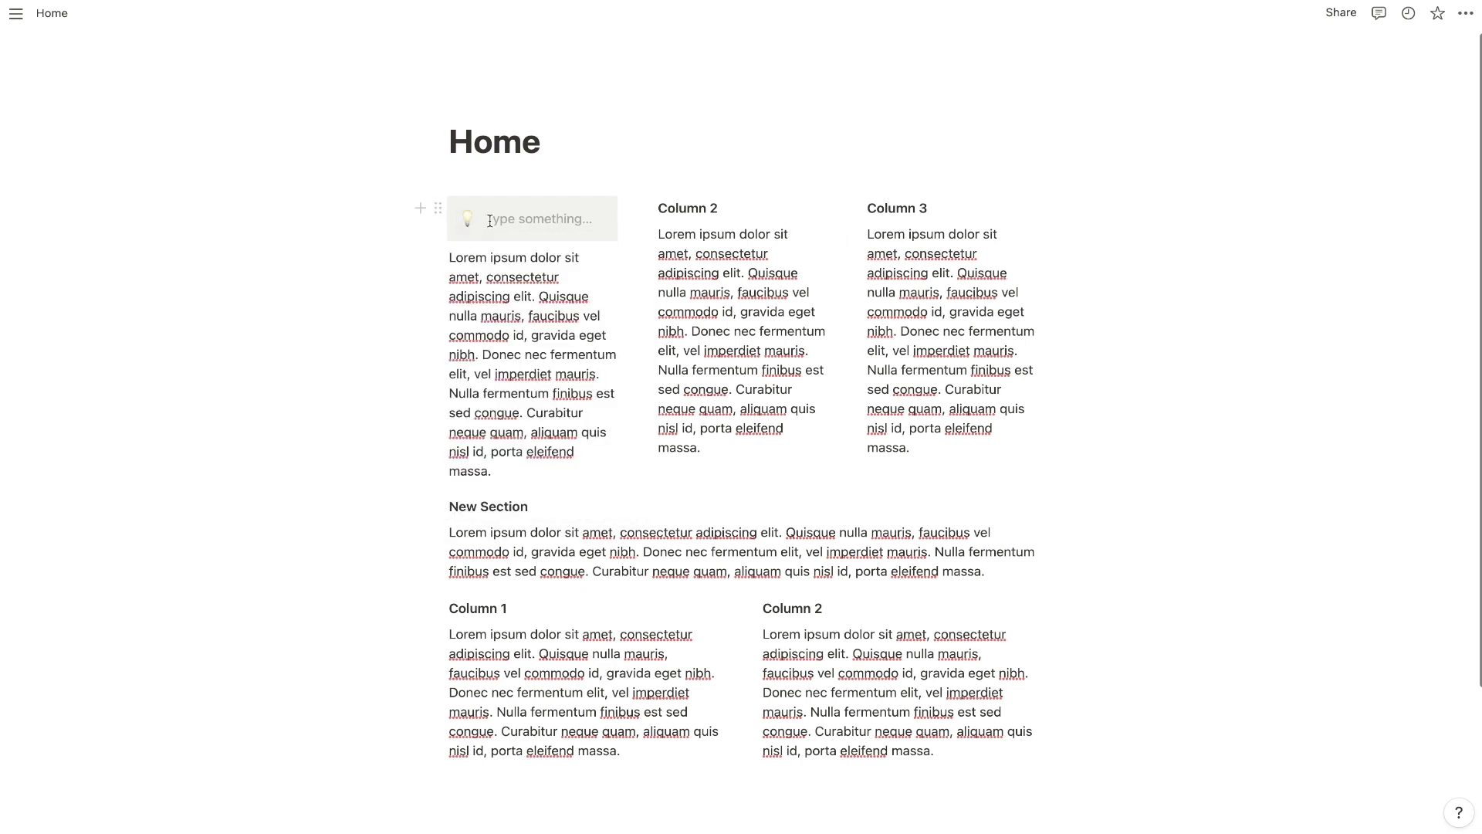
Step: Enter "My Mission" in the callout and format the text as bold and gray
text(My Mis)
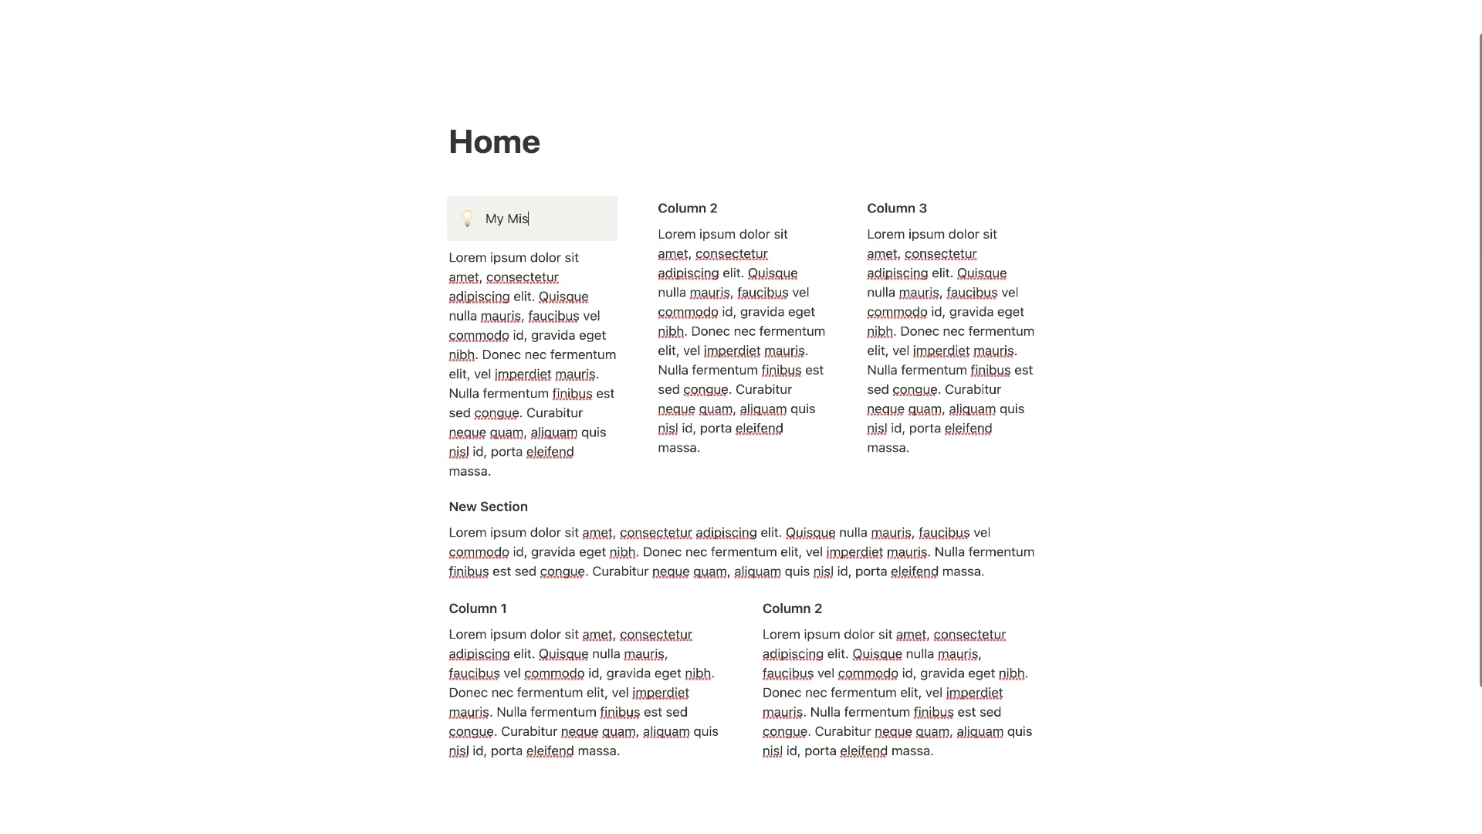
key(super+a)
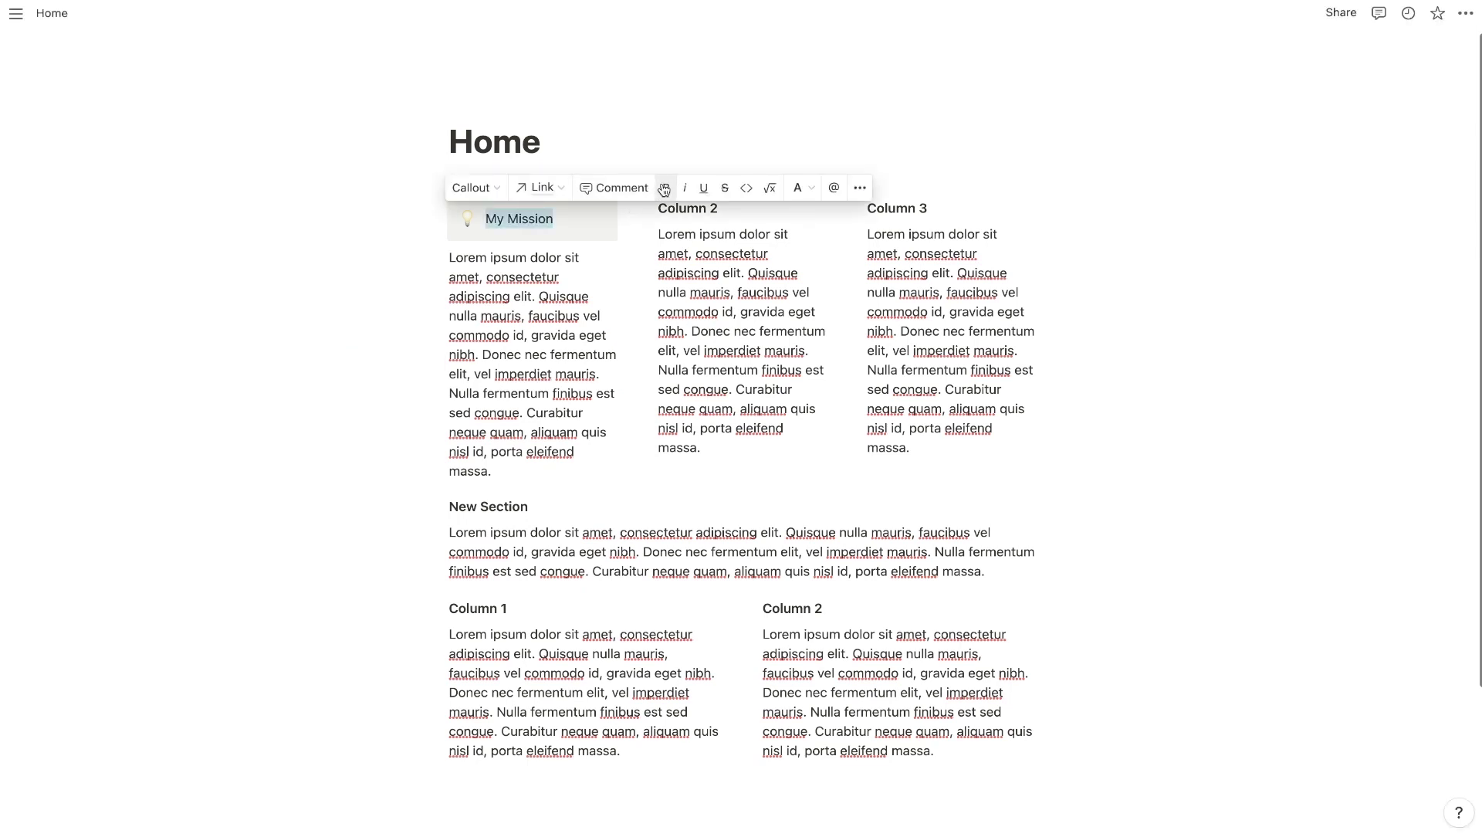
click(799, 188)
click(779, 321)
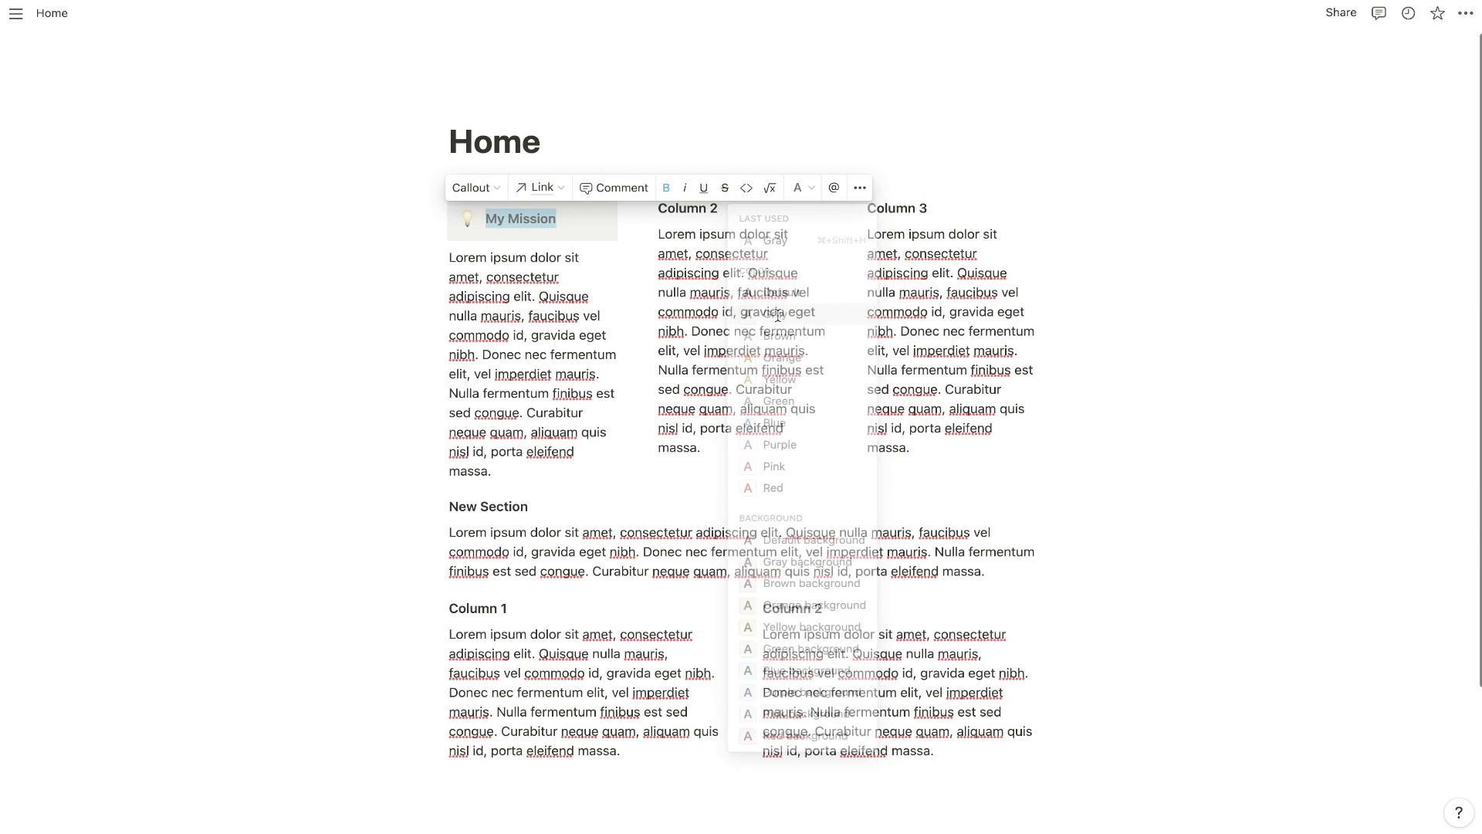
Step: Duplicate the My Mission callout and put the copy in place of the Column 2 heading in the upper row
click(439, 210)
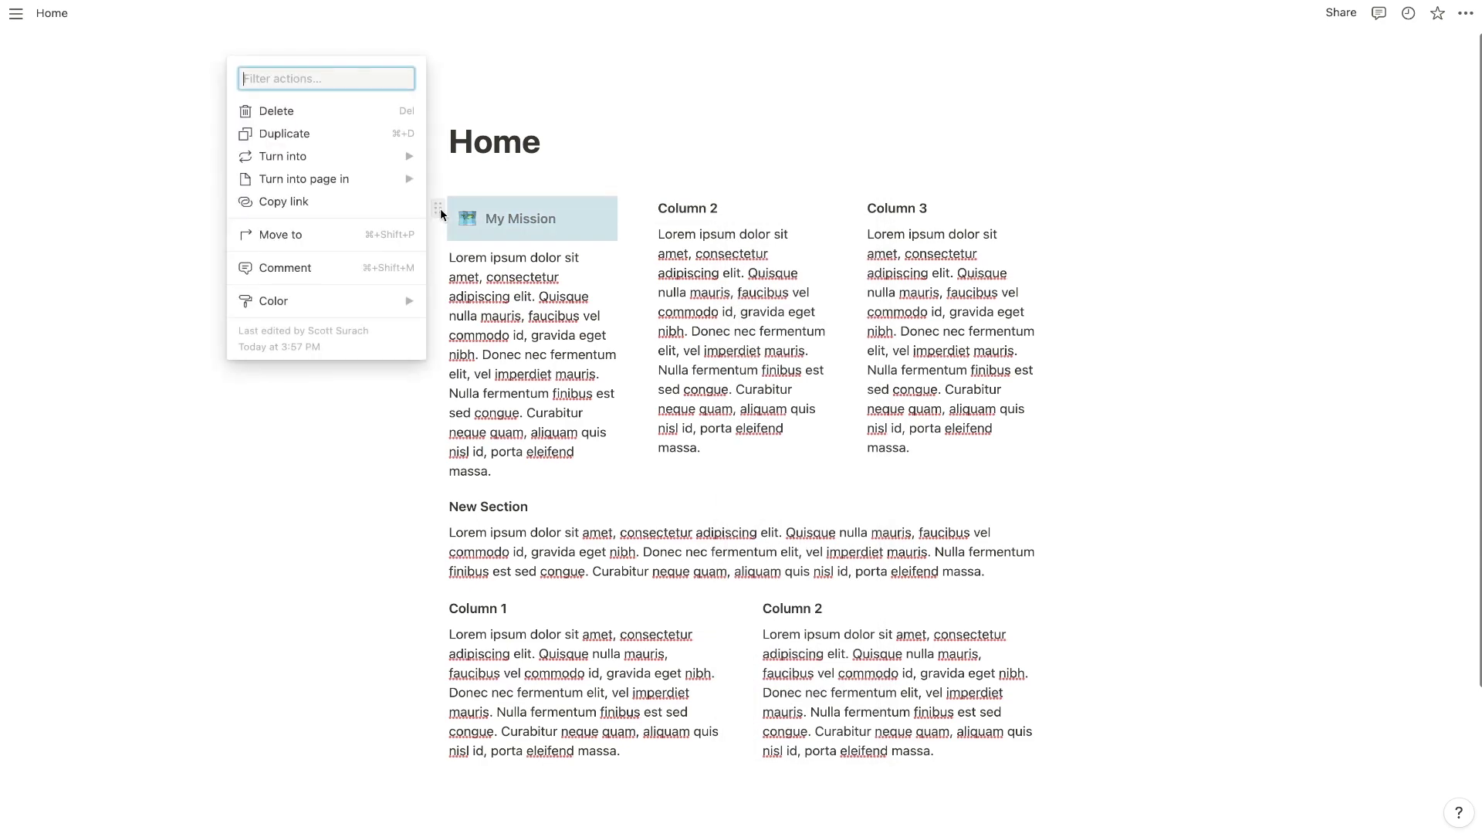
click(320, 136)
drag(439, 263, 715, 208)
drag(742, 258, 650, 256)
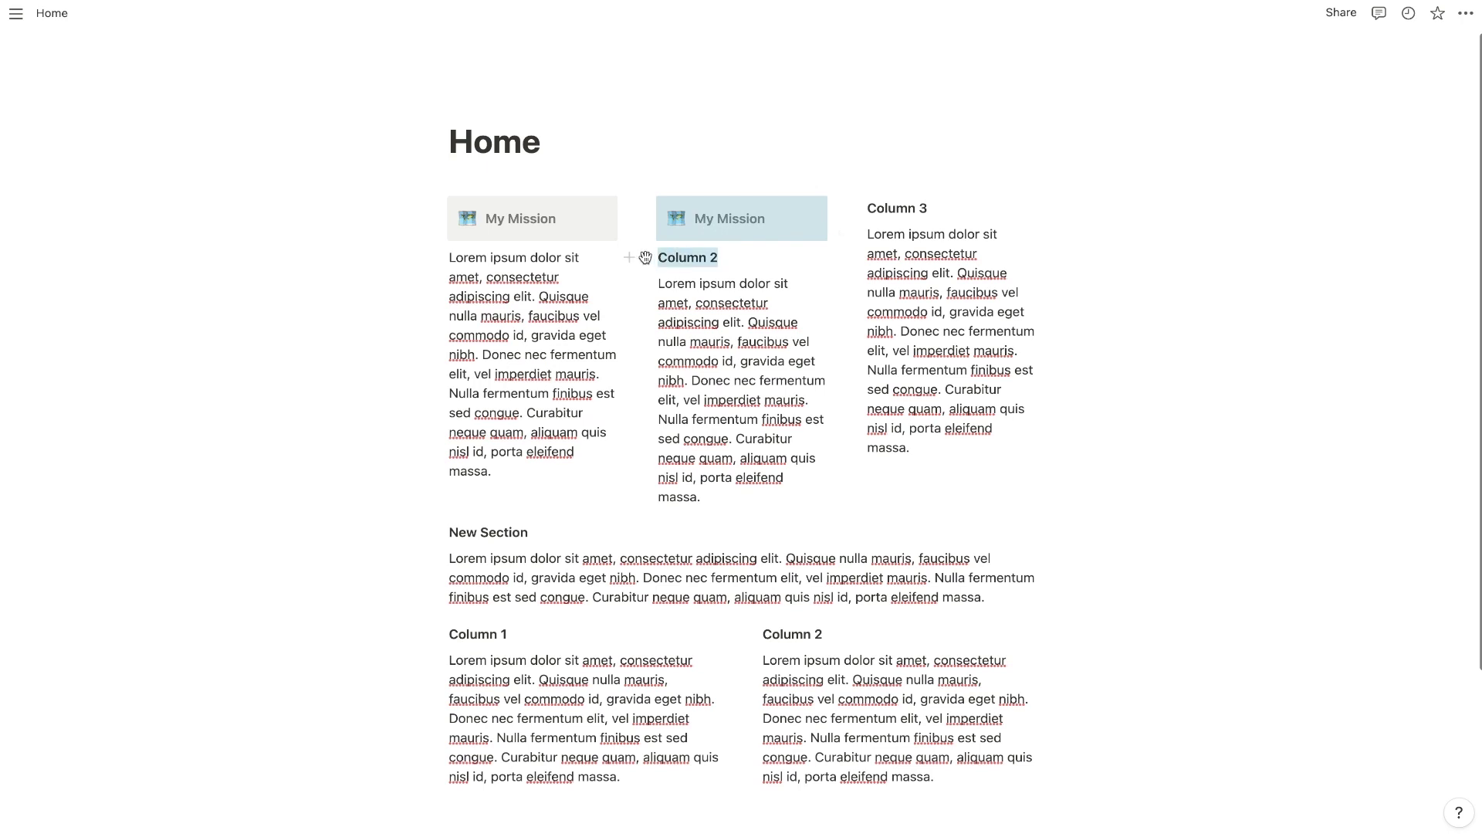
key(BackSpace)
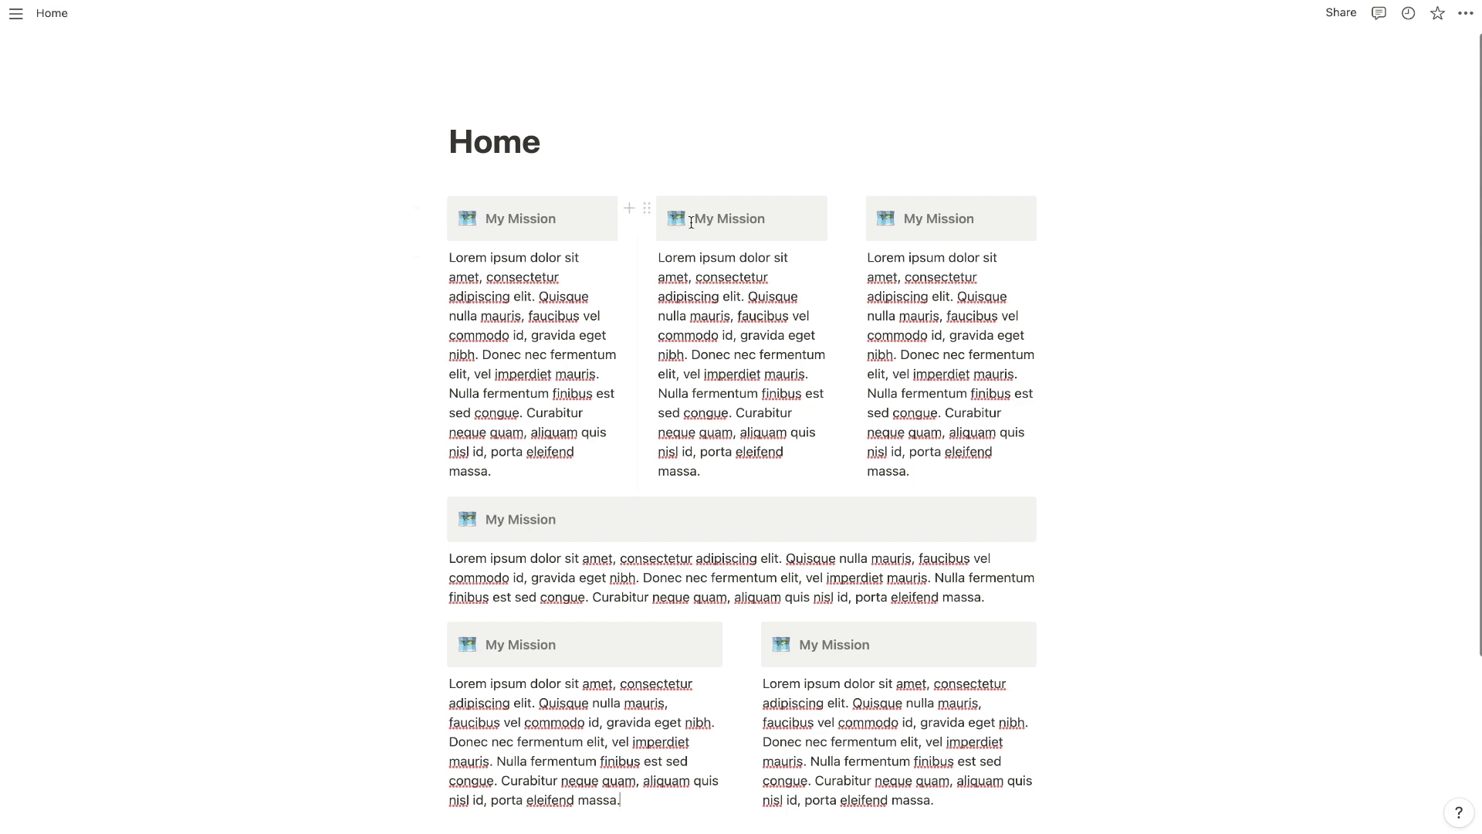
Step: Clear the middle upper column's callout text and replace the paragraph below it with a toggle list
drag(698, 218, 762, 217)
key(BackSpace)
drag(706, 474, 661, 257)
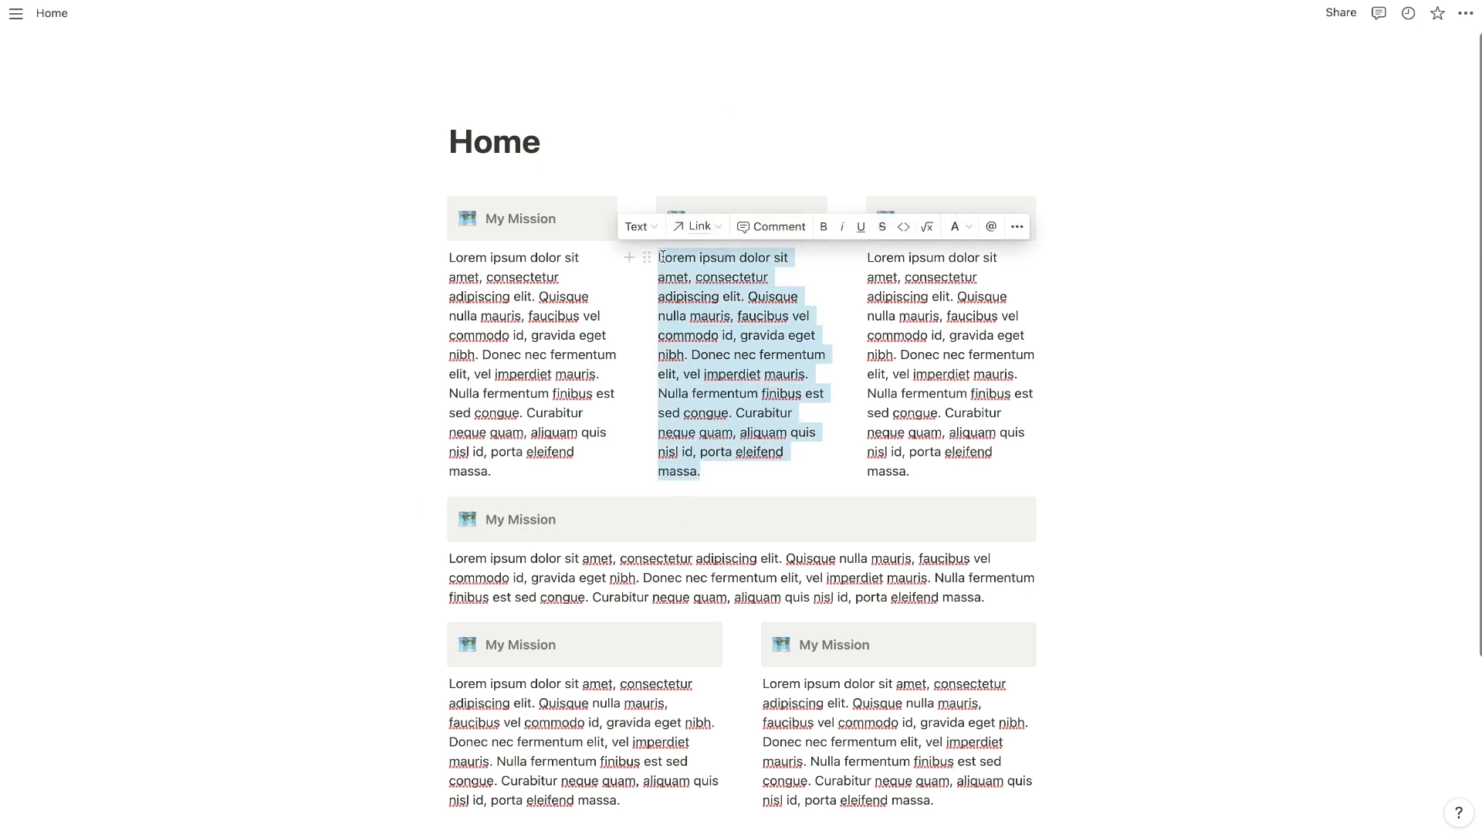
key(BackSpace)
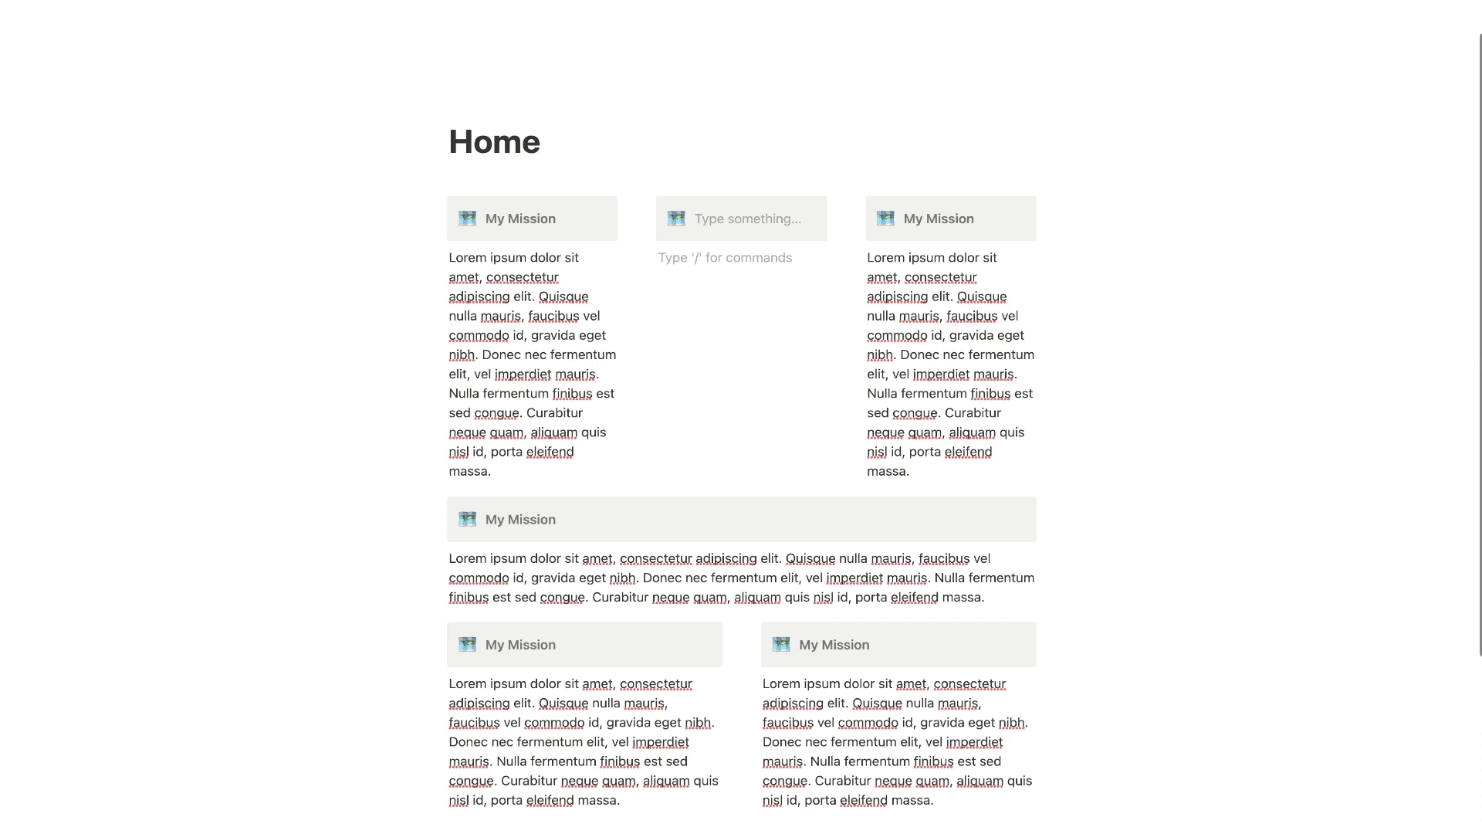
text(/toggle)
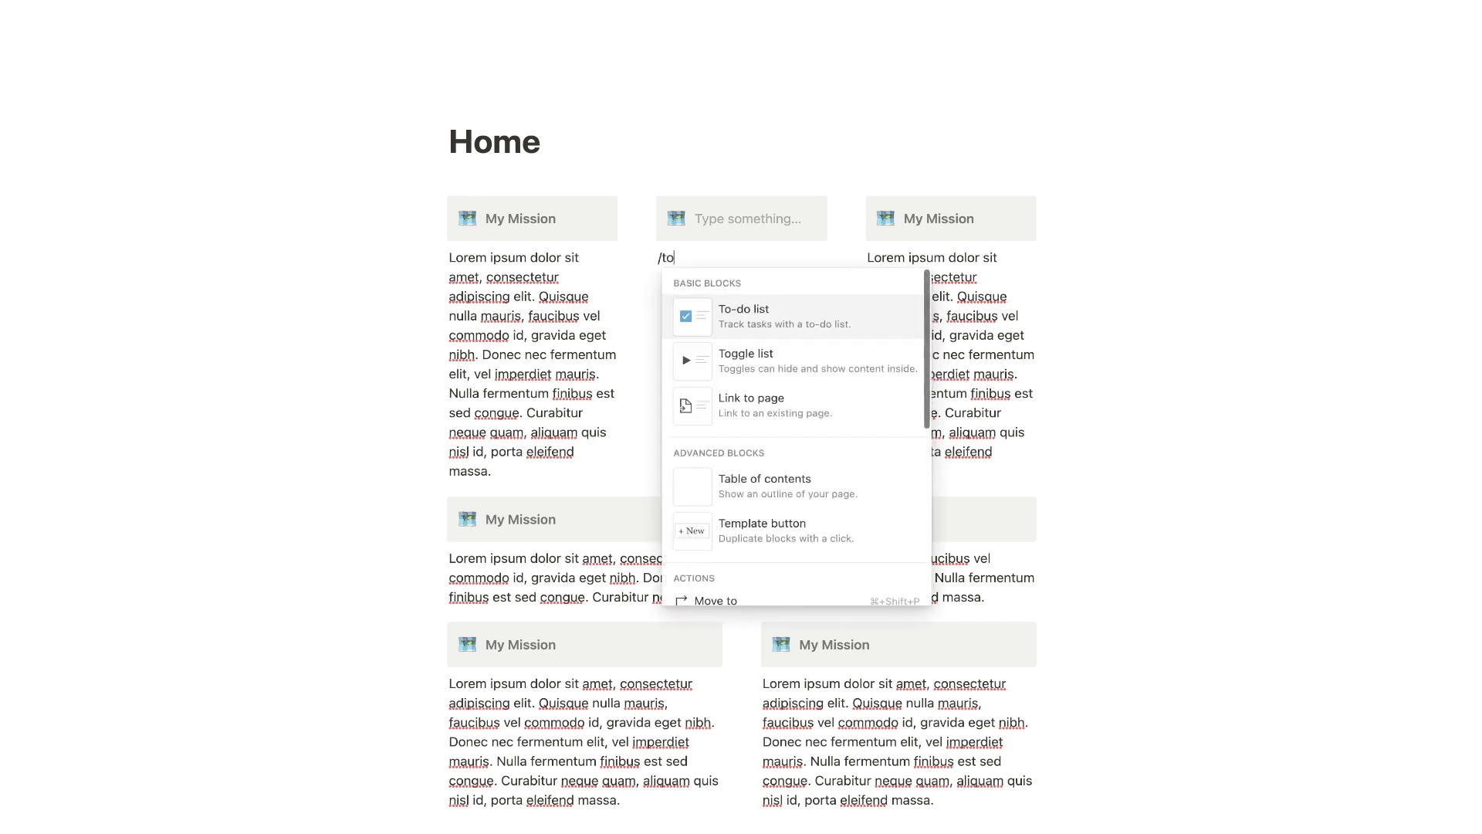
click(729, 308)
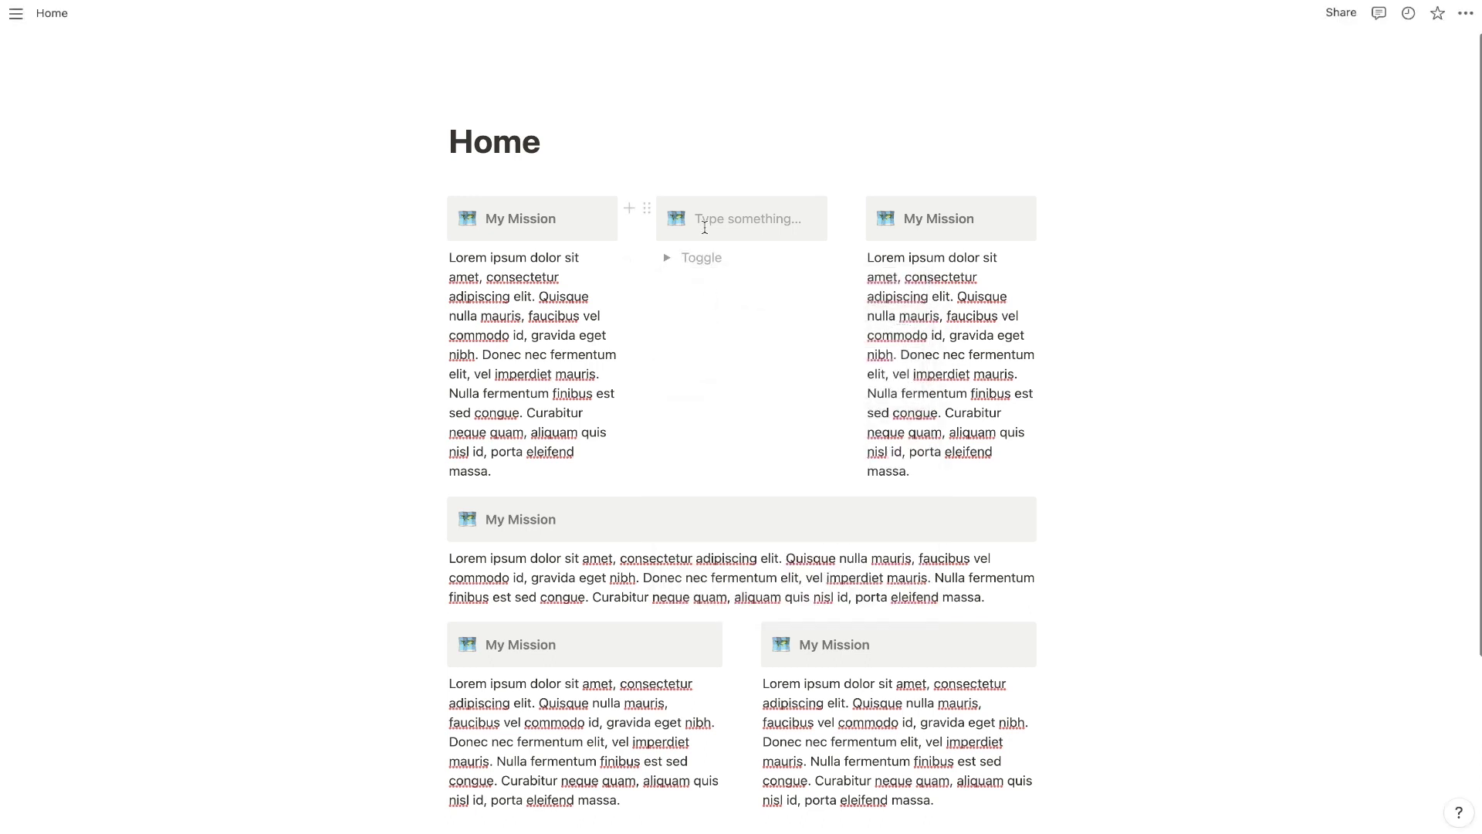
Step: Enter "FAQ" in the middle upper callout and make the text bold
click(705, 224)
text(FAQ)
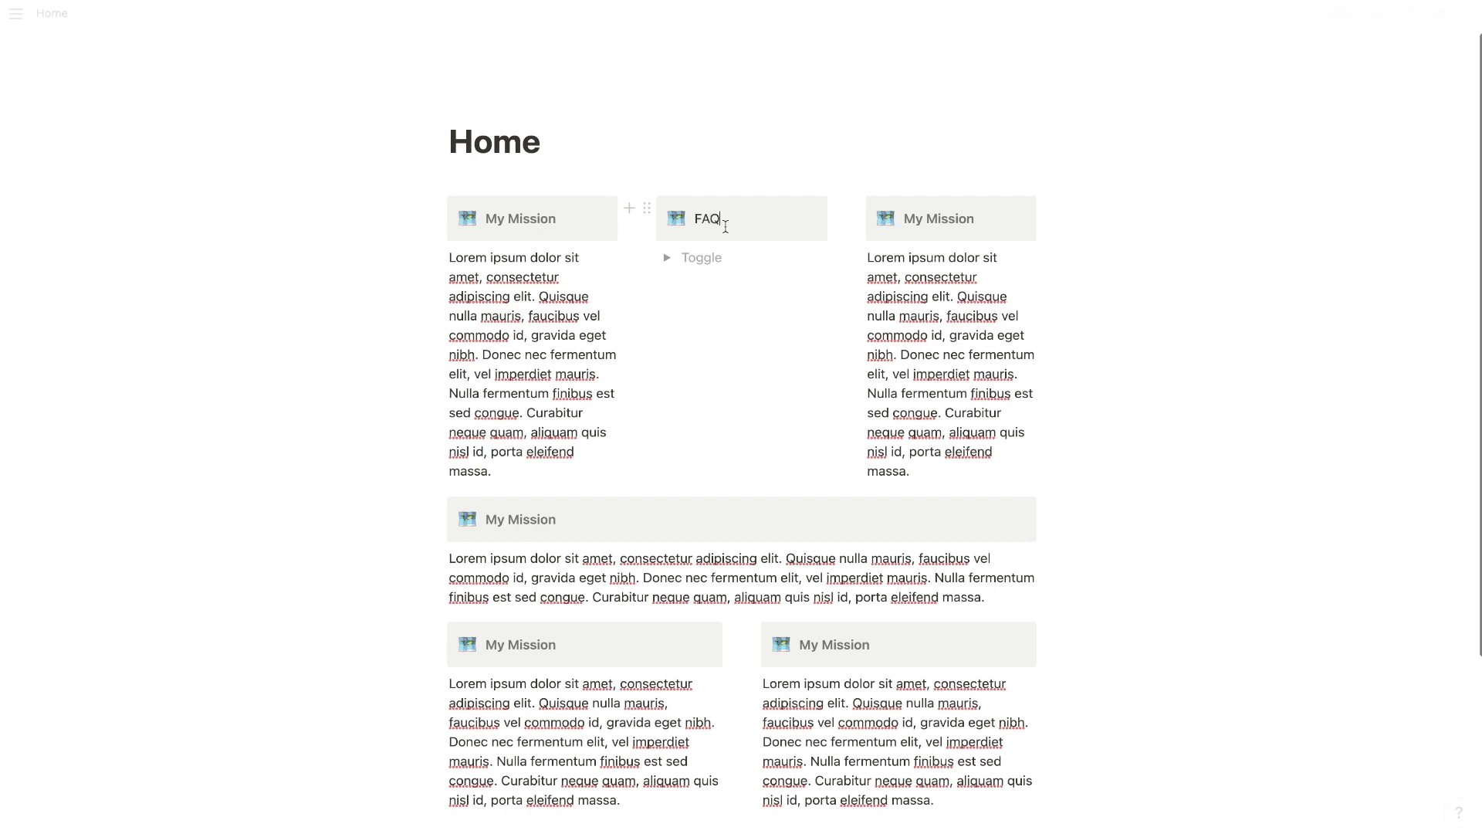
drag(726, 226, 697, 227)
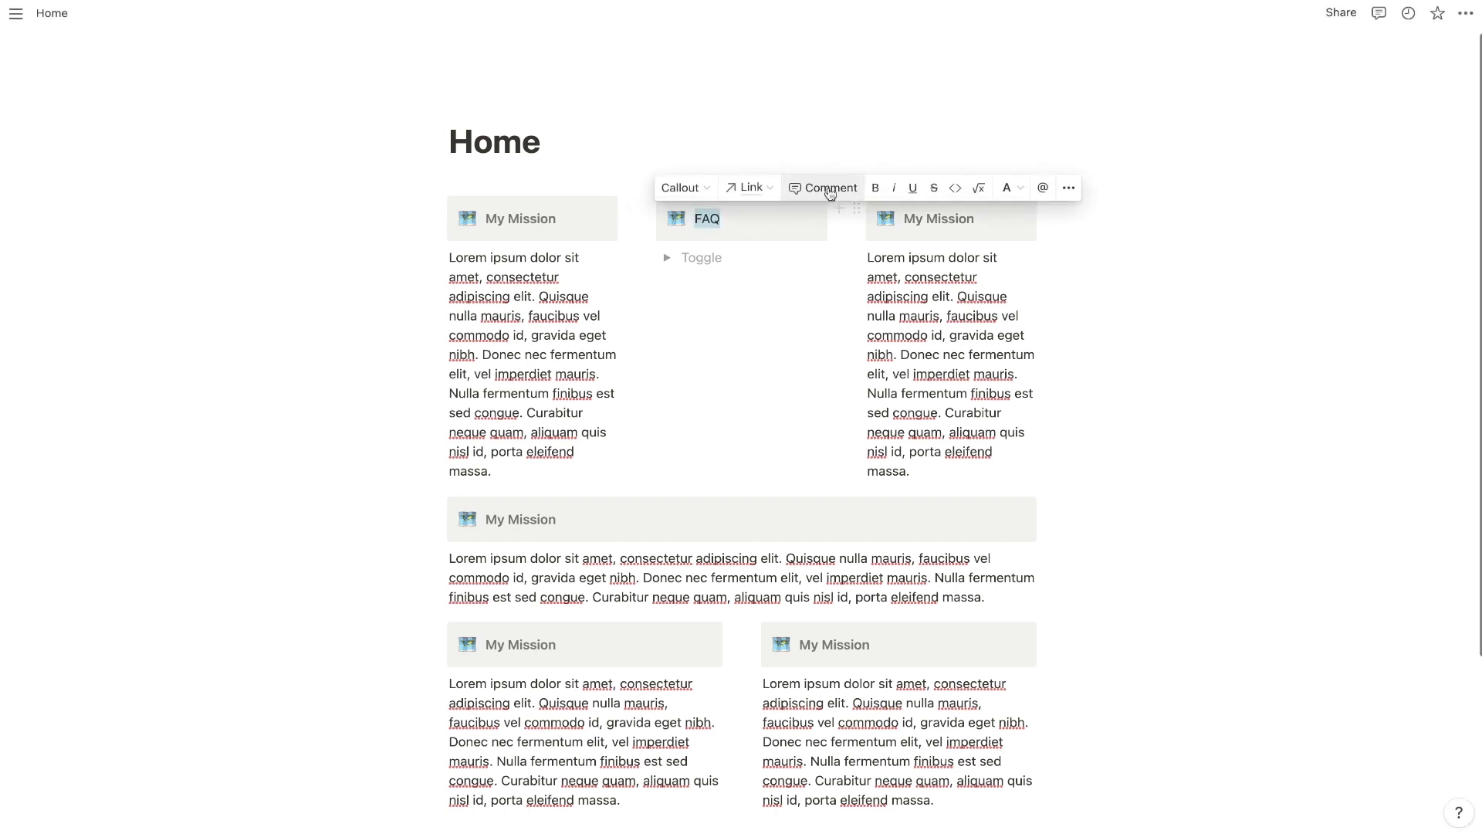
Step: Add toggles Question, Question 2, Question 3 and Question 4 under the FAQ callout, with an answer inside the first
click(715, 258)
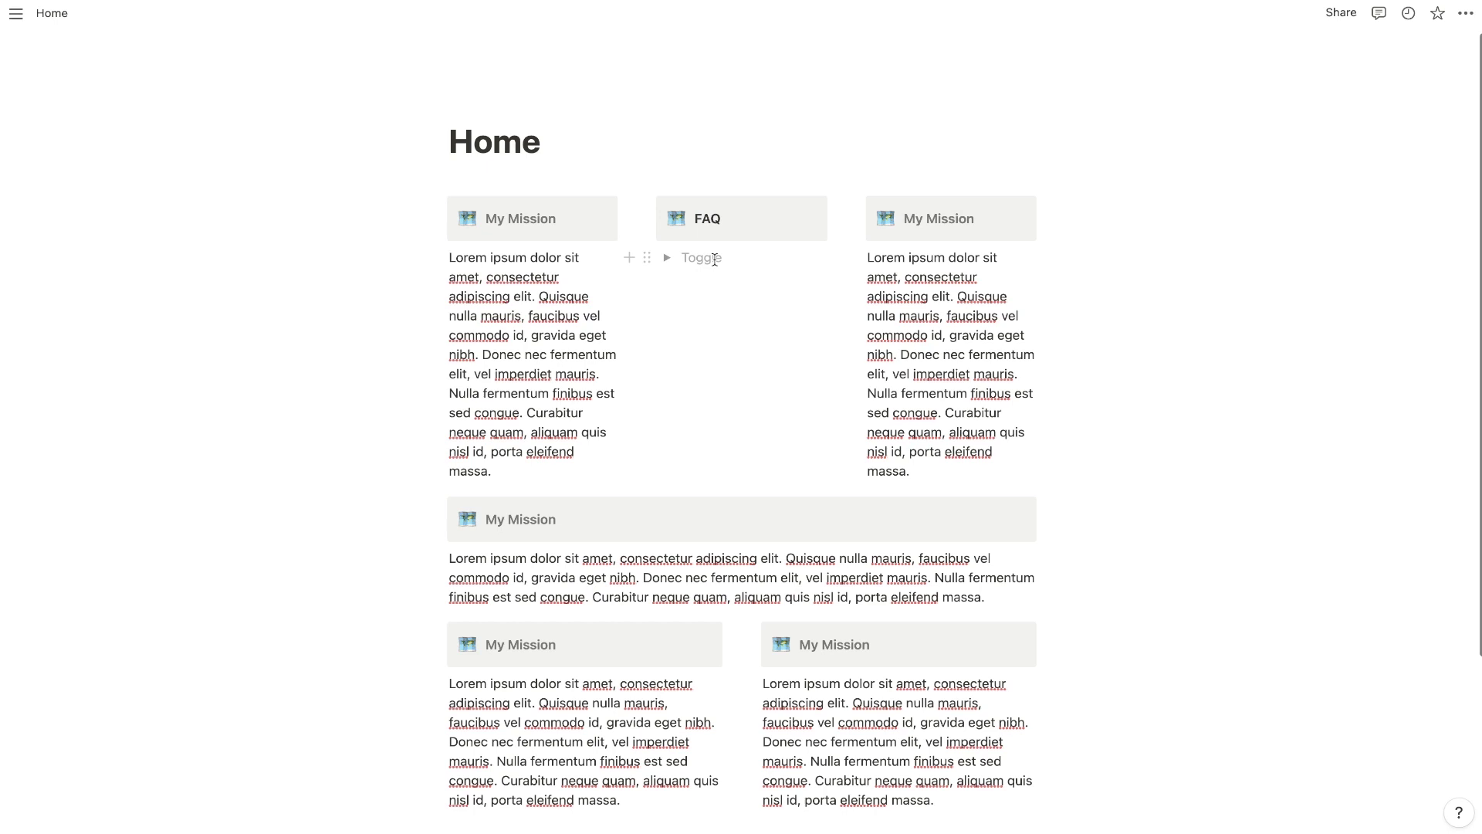
text(Question)
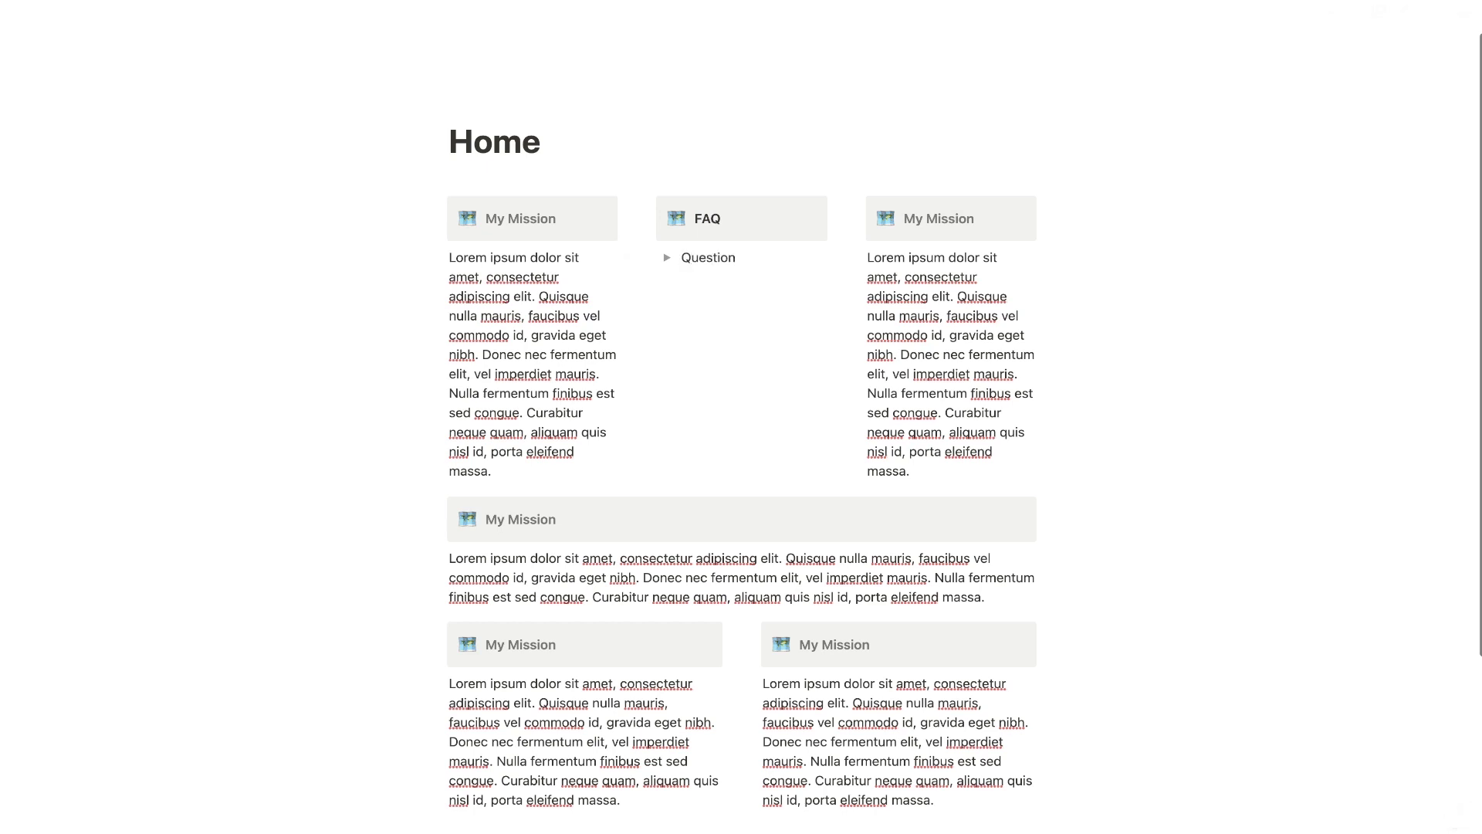
click(667, 258)
click(700, 308)
text(Anser)
key(ctrl+Return)
text(4)
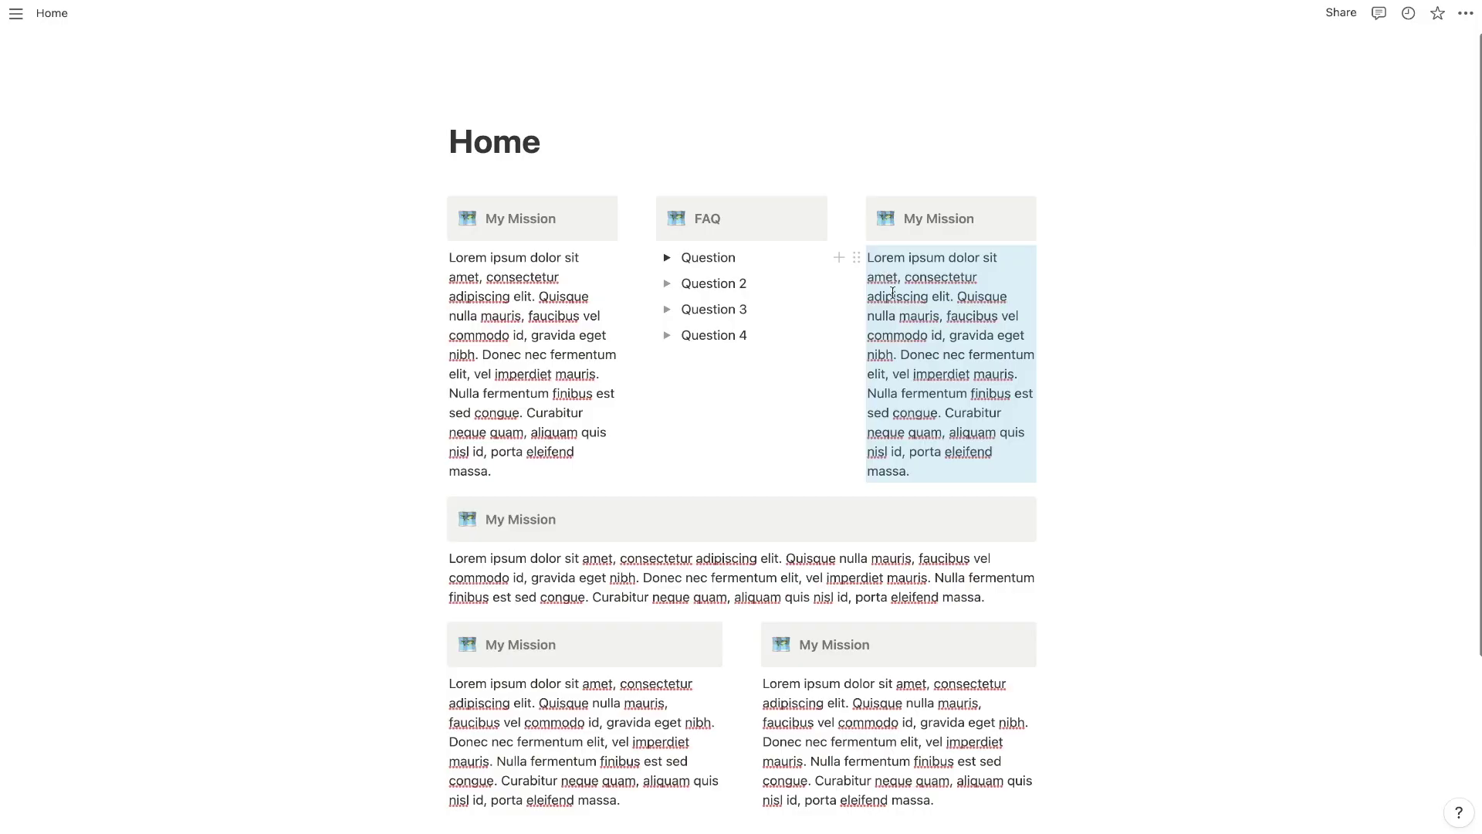
Step: Replace the paragraph in the third upper column with a Synced block
drag(933, 471, 870, 265)
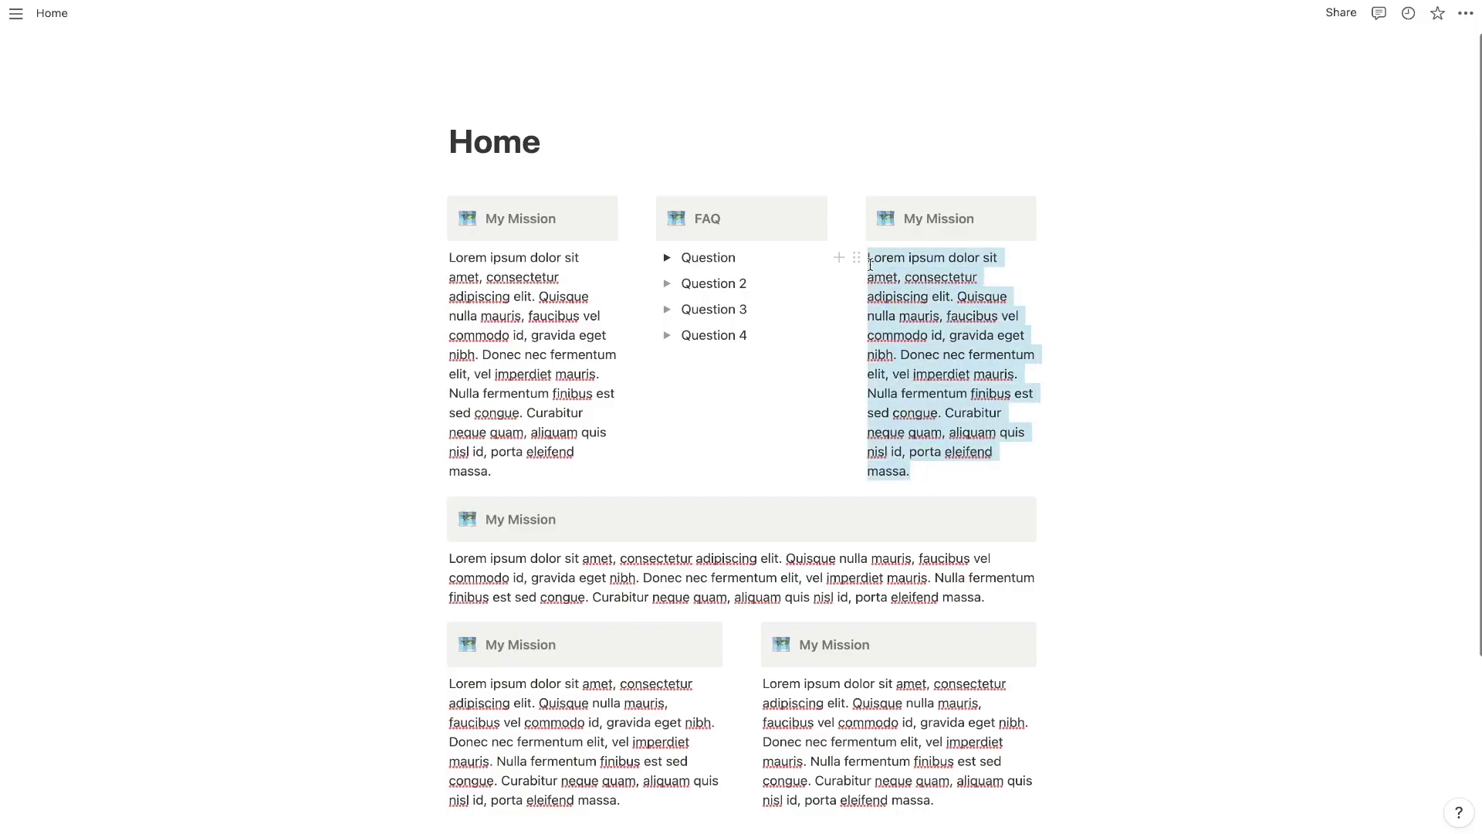
key(BackSpace)
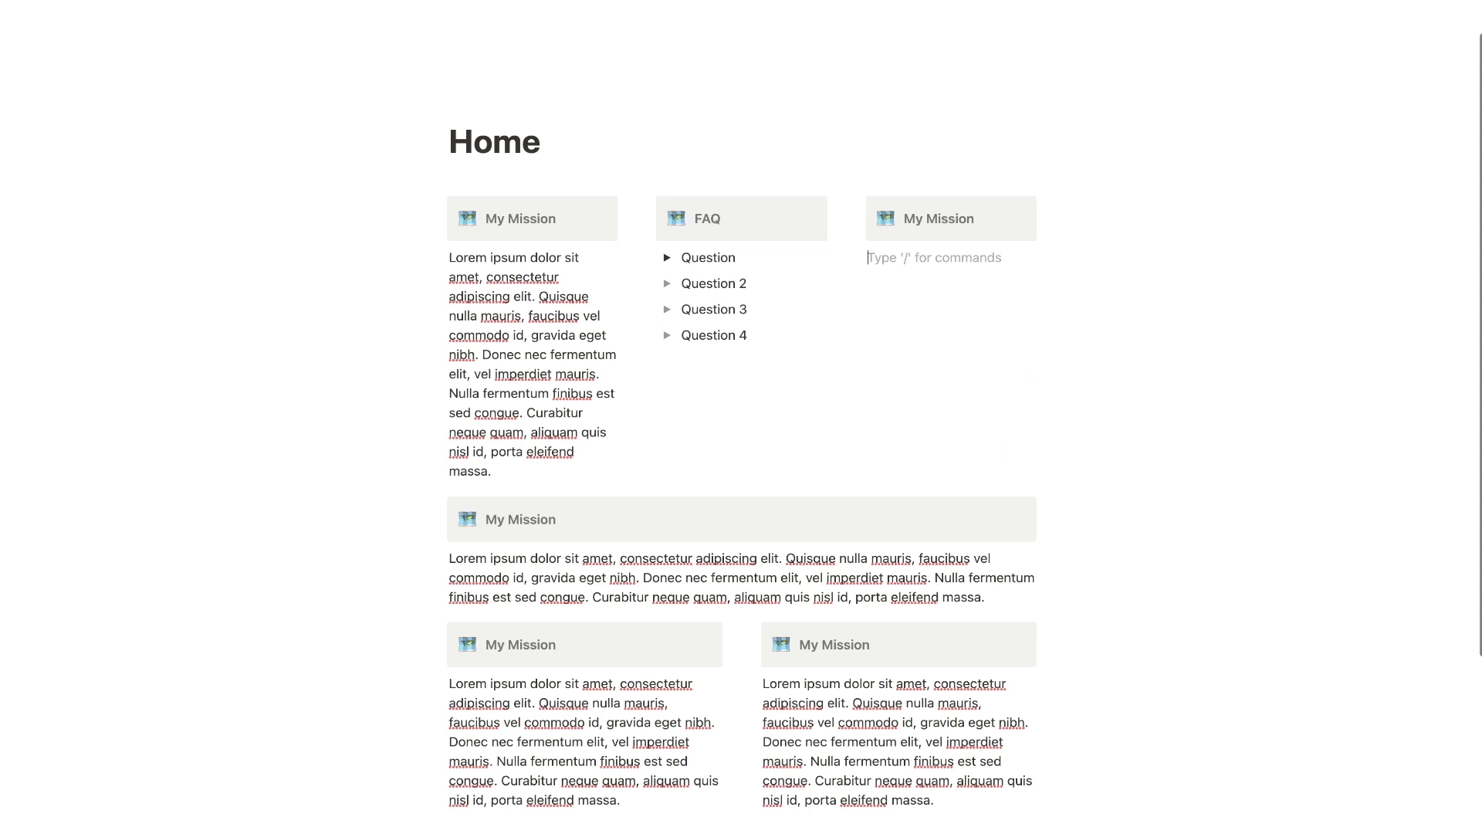
text(/sync)
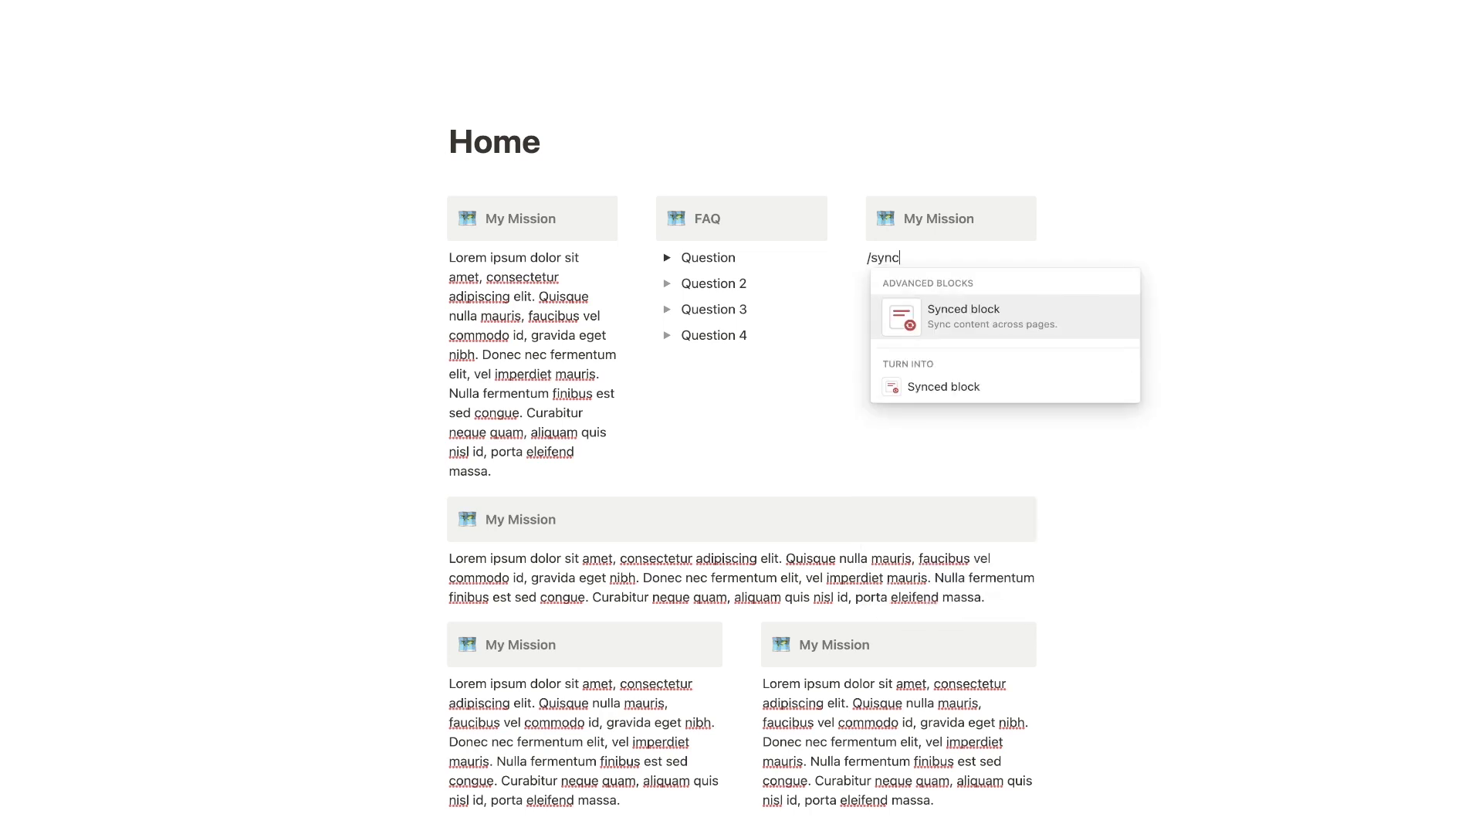
text(ed)
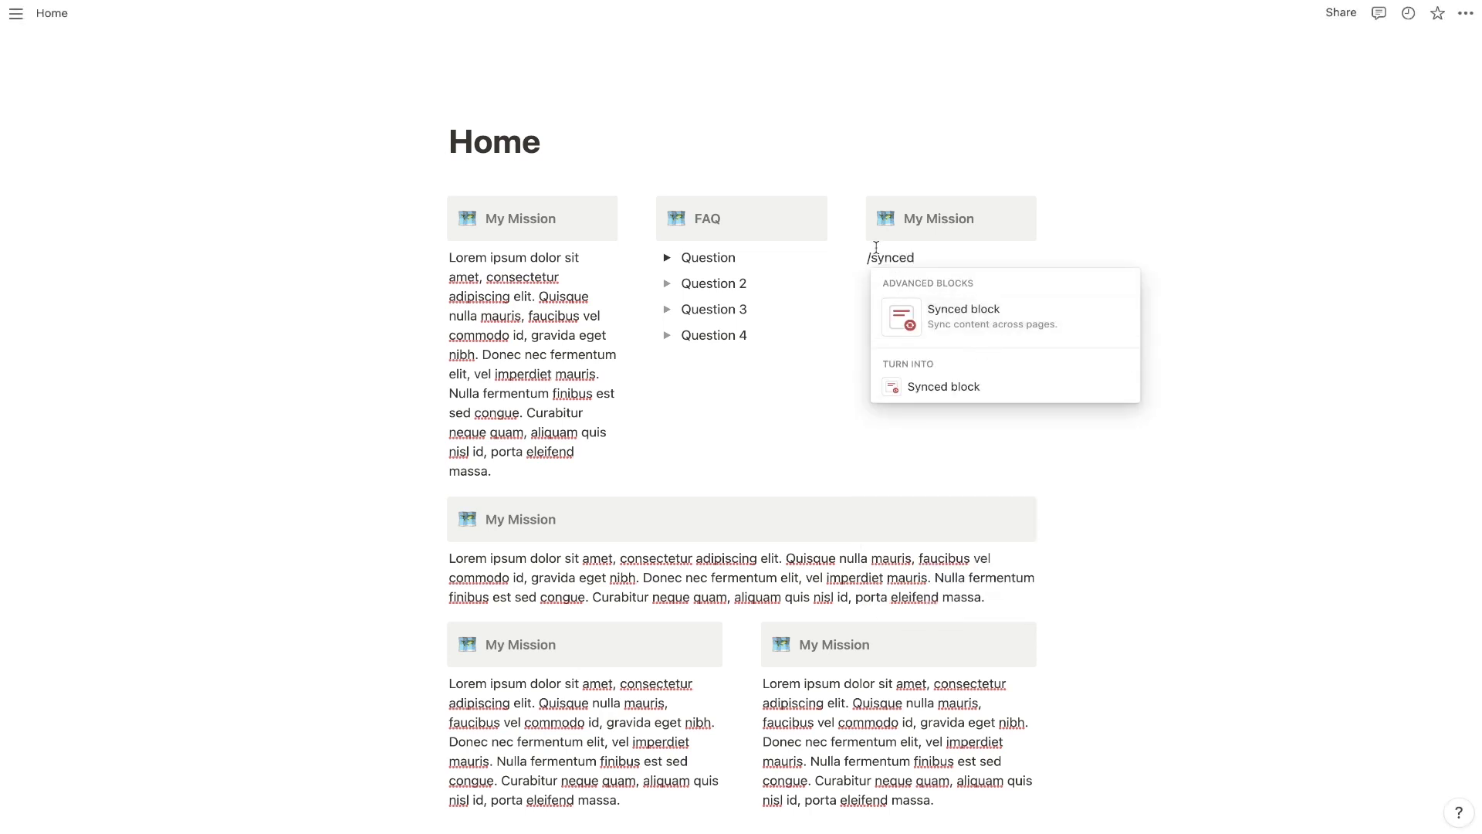
click(958, 321)
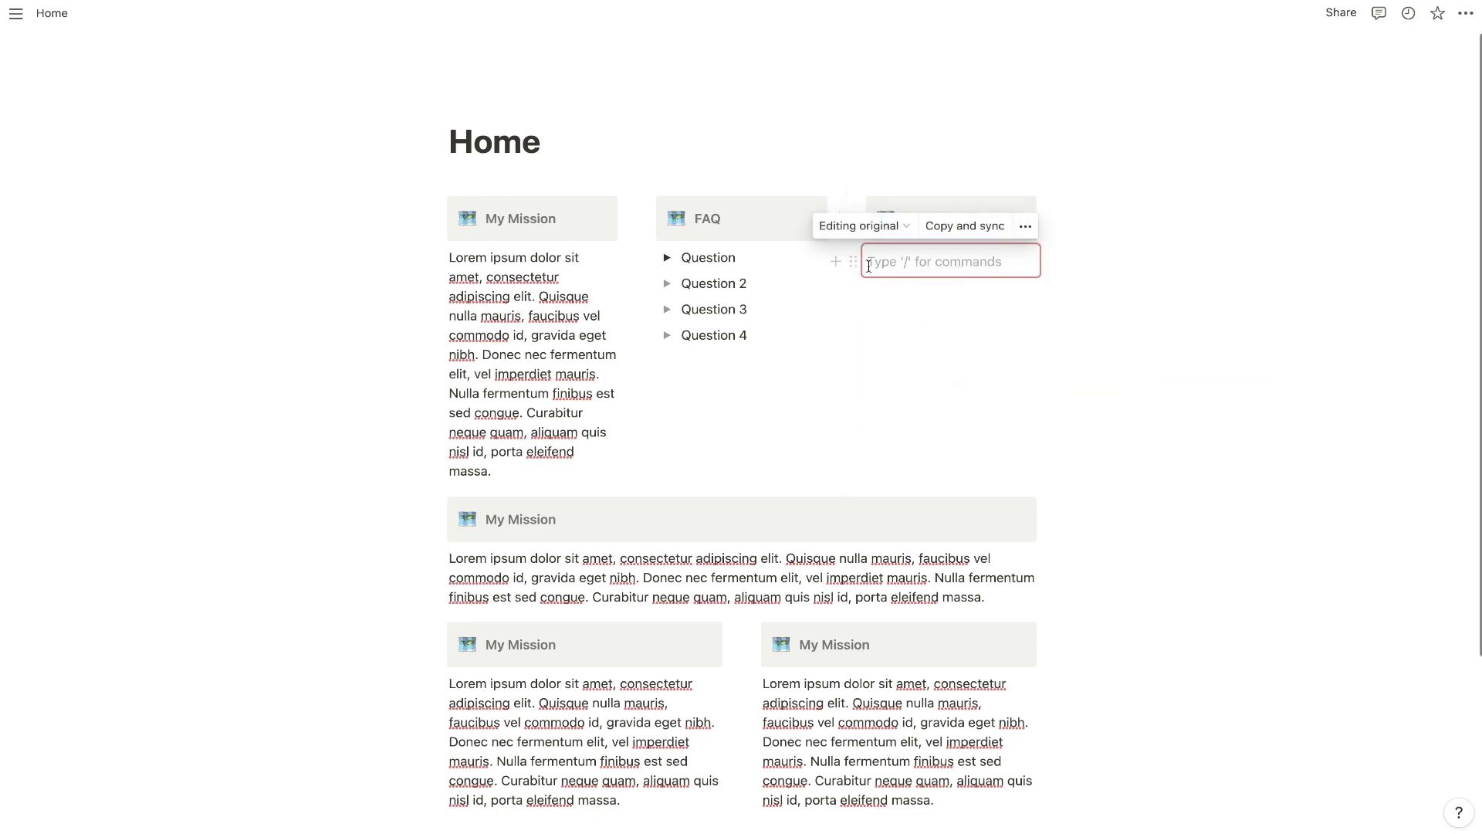
Step: Embed a sub-page titled "Home" inside the synced block and return to the parent Home page
text(/page)
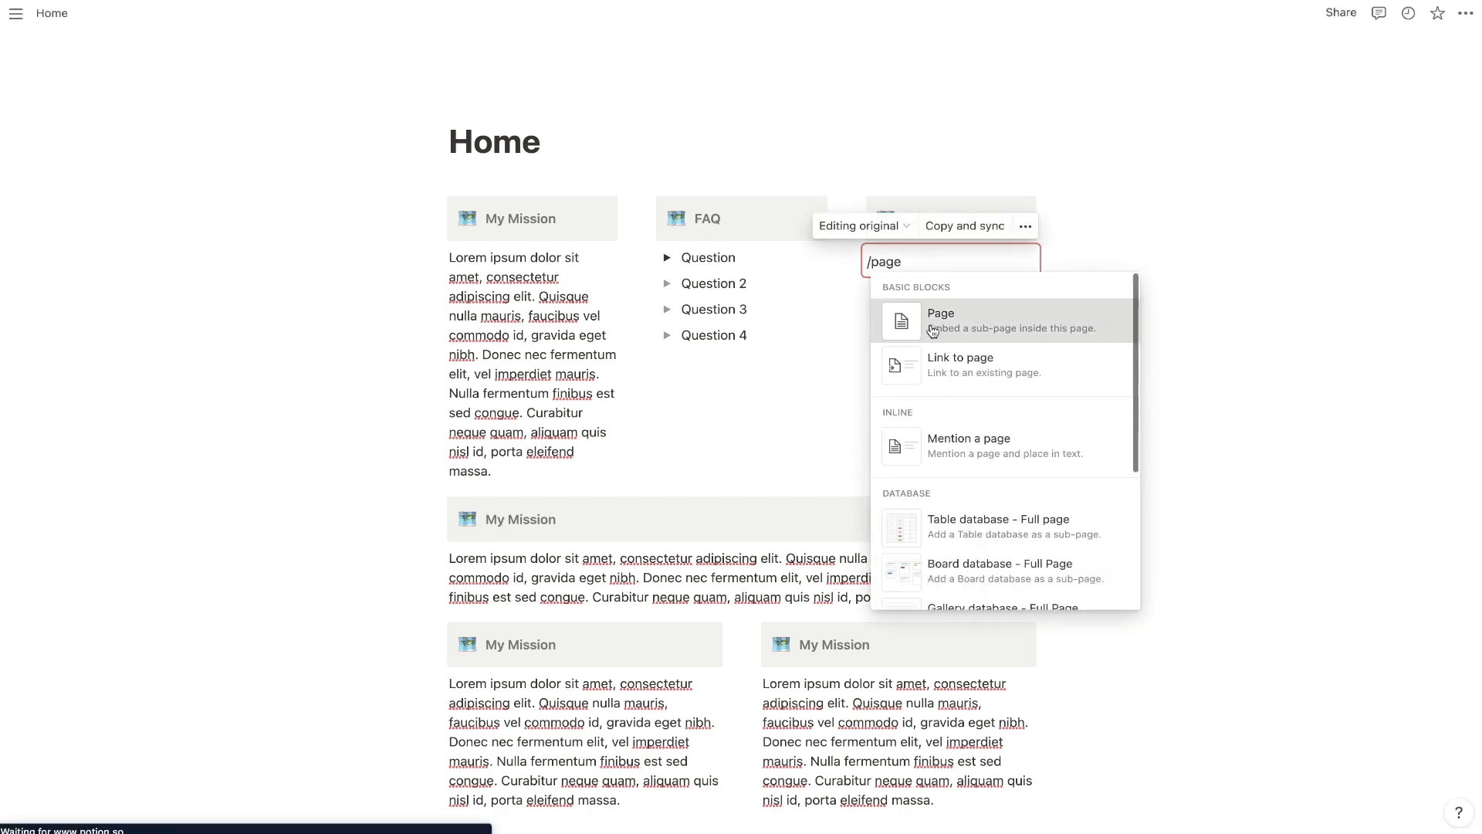
click(933, 331)
text(Home)
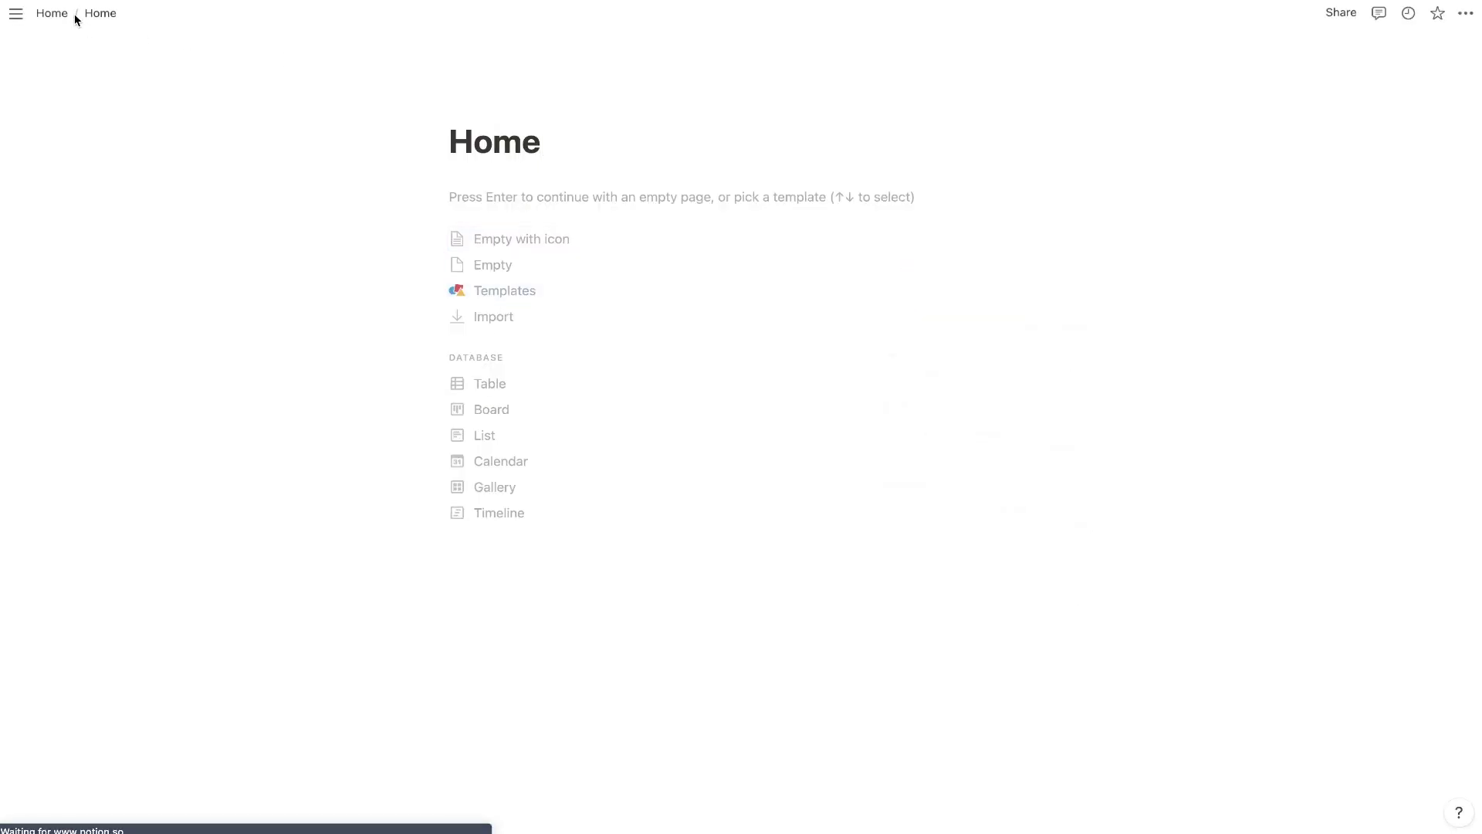
click(75, 15)
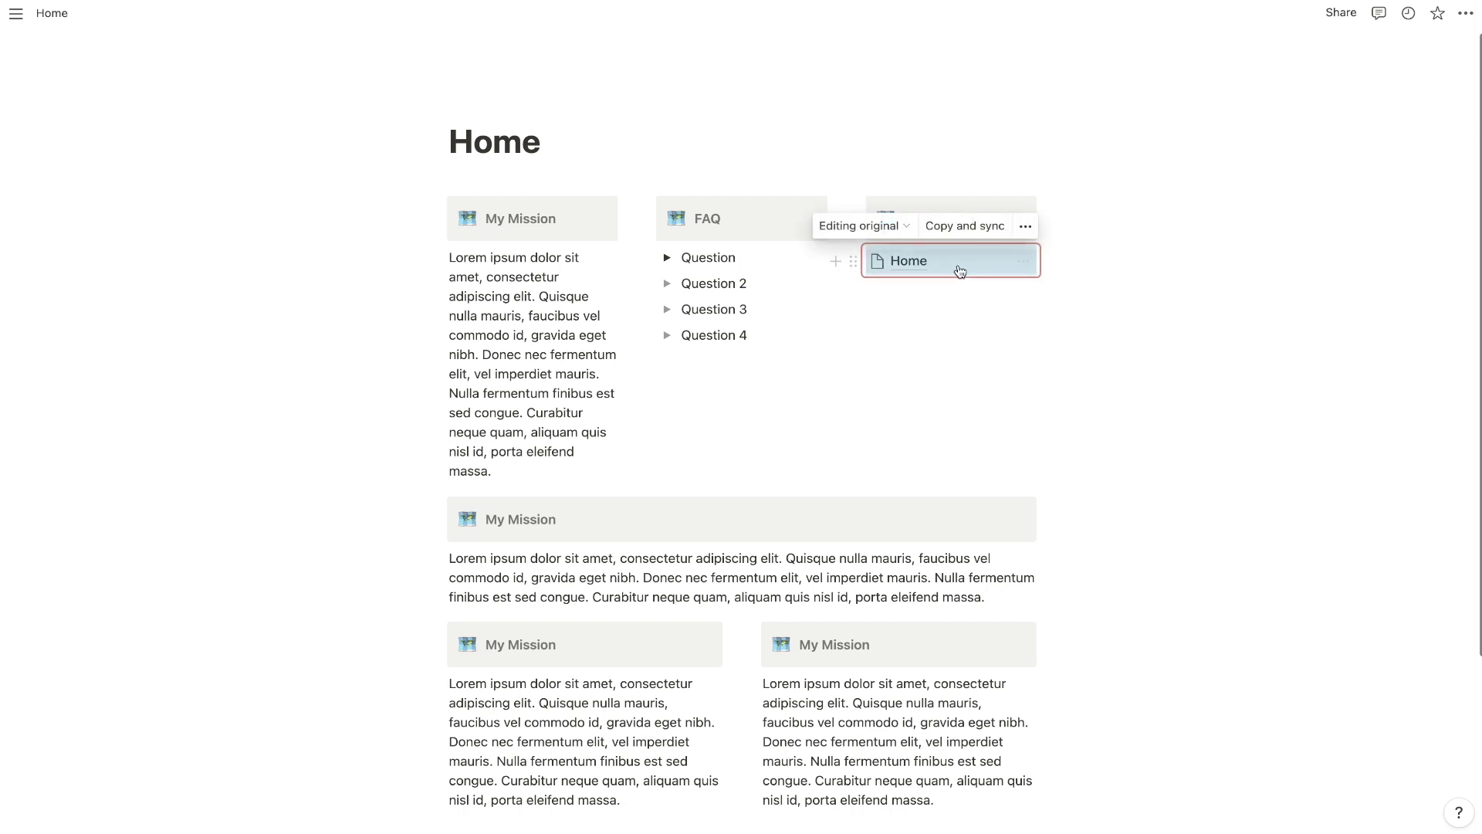
click(959, 269)
click(52, 13)
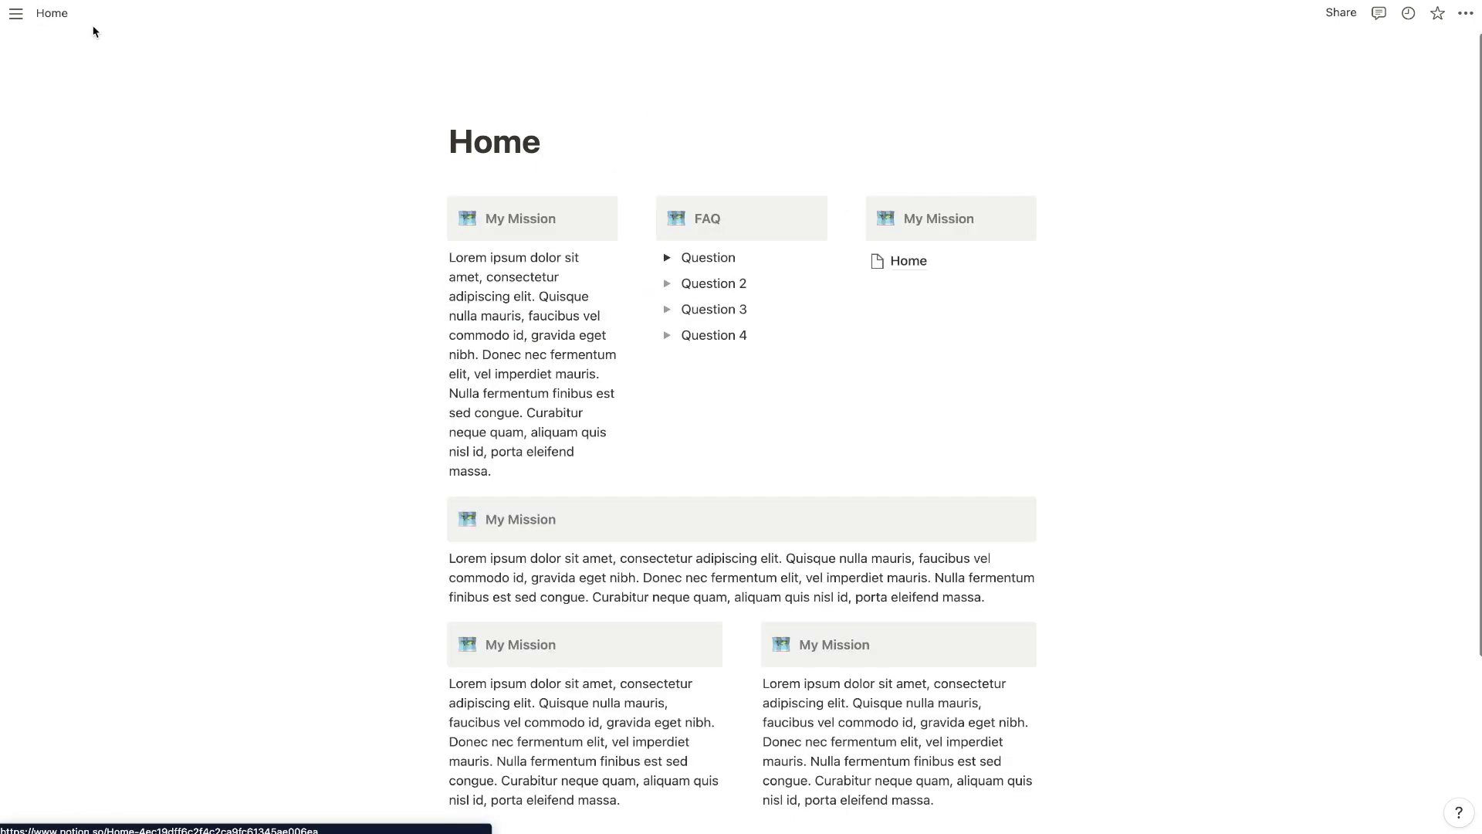
Step: Insert a new sub-page below the Question 4 toggle and return to the Home page
click(908, 307)
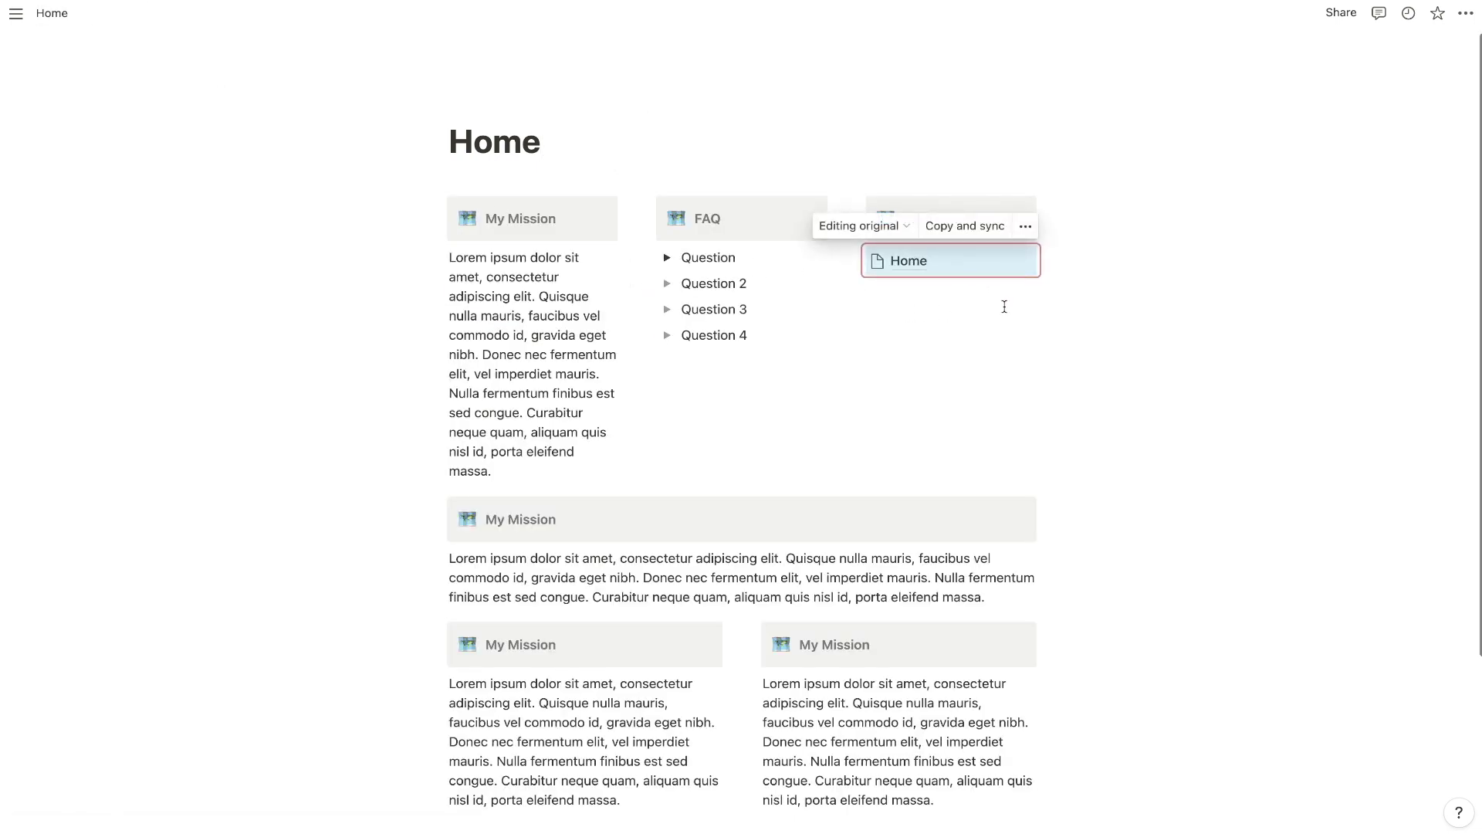
click(761, 342)
key(Return)
key(BackSpace)
text(/)
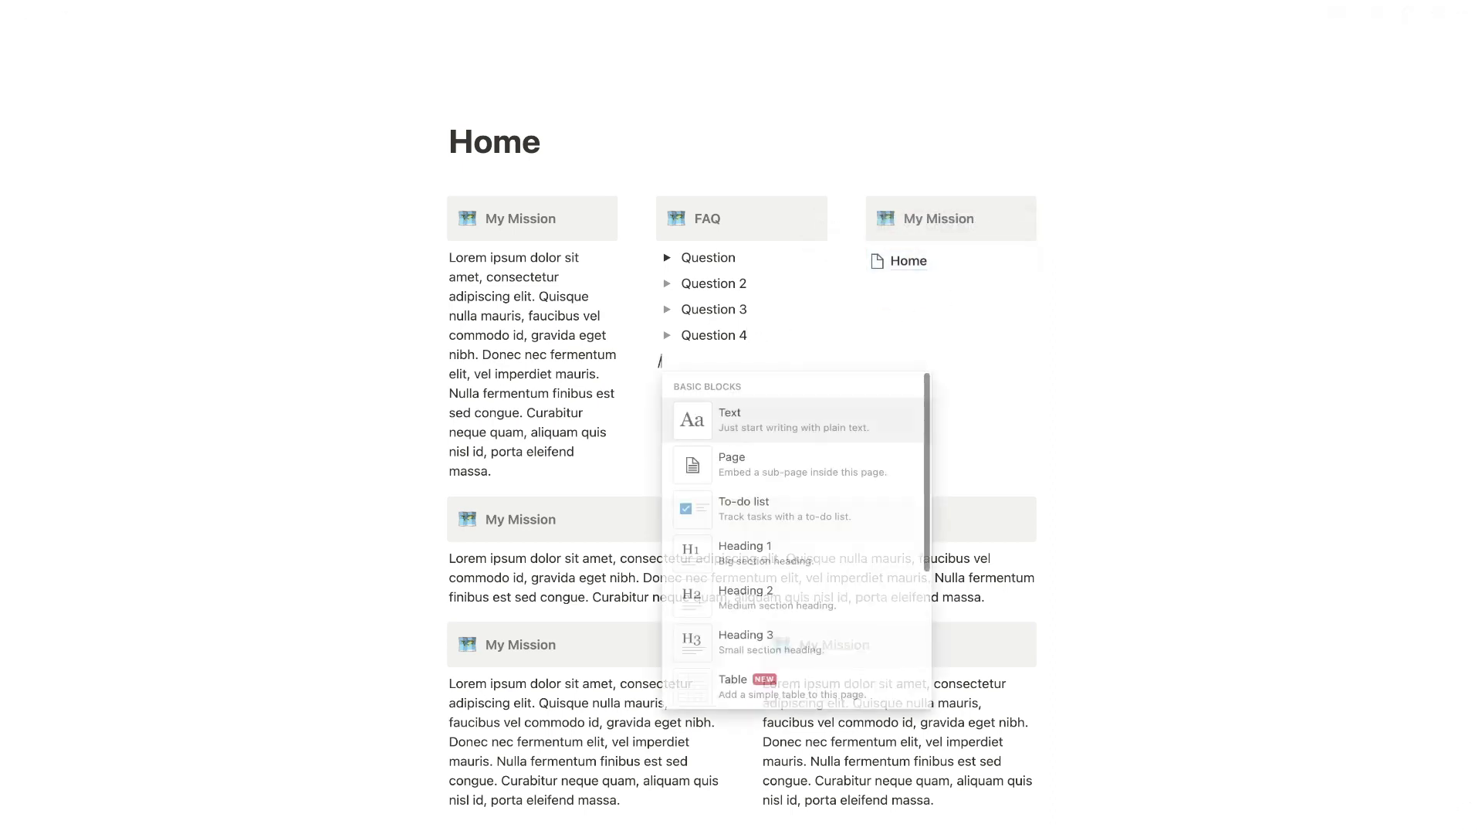
text(page)
key(Return)
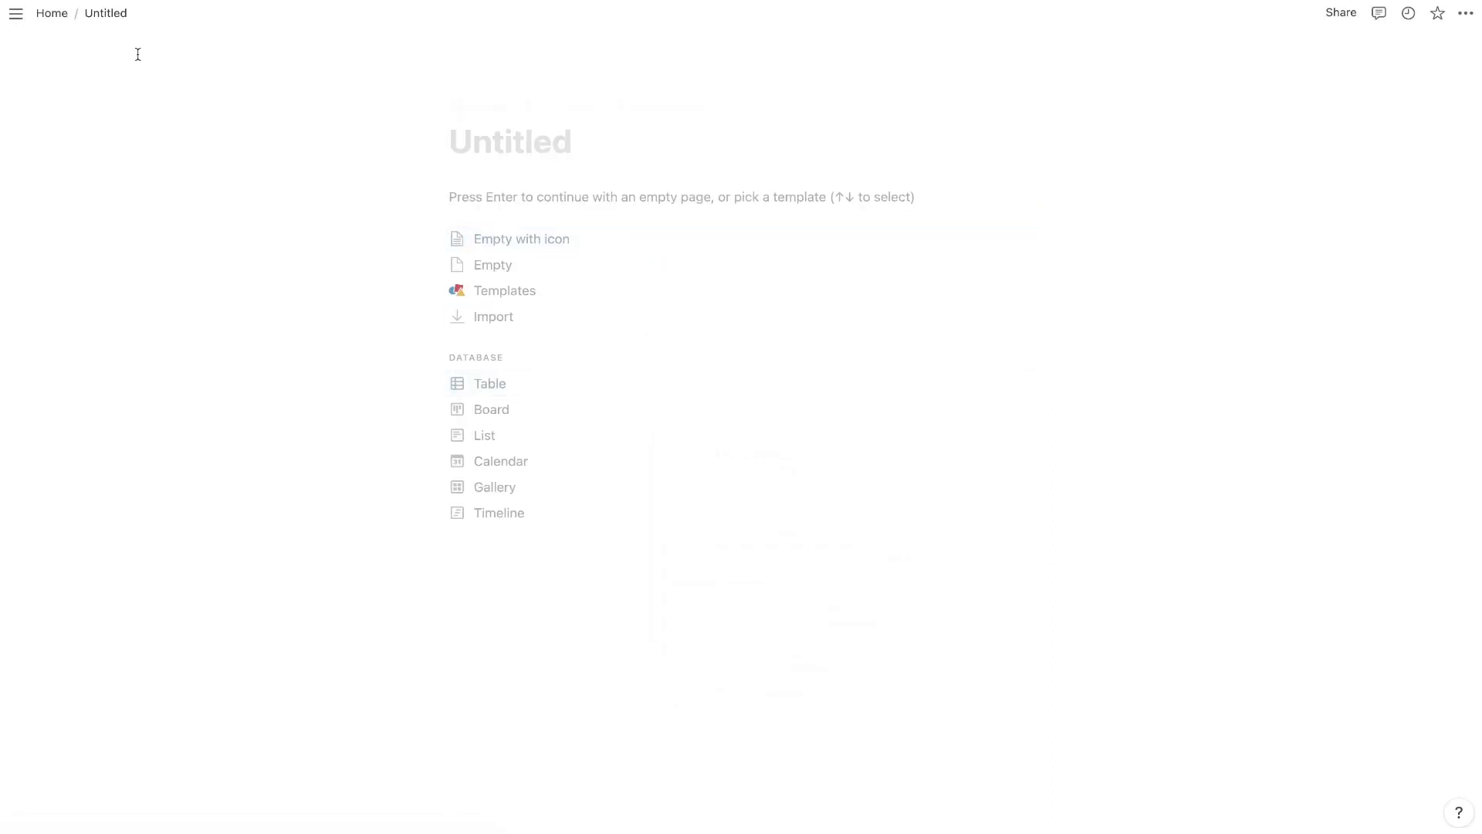
click(62, 17)
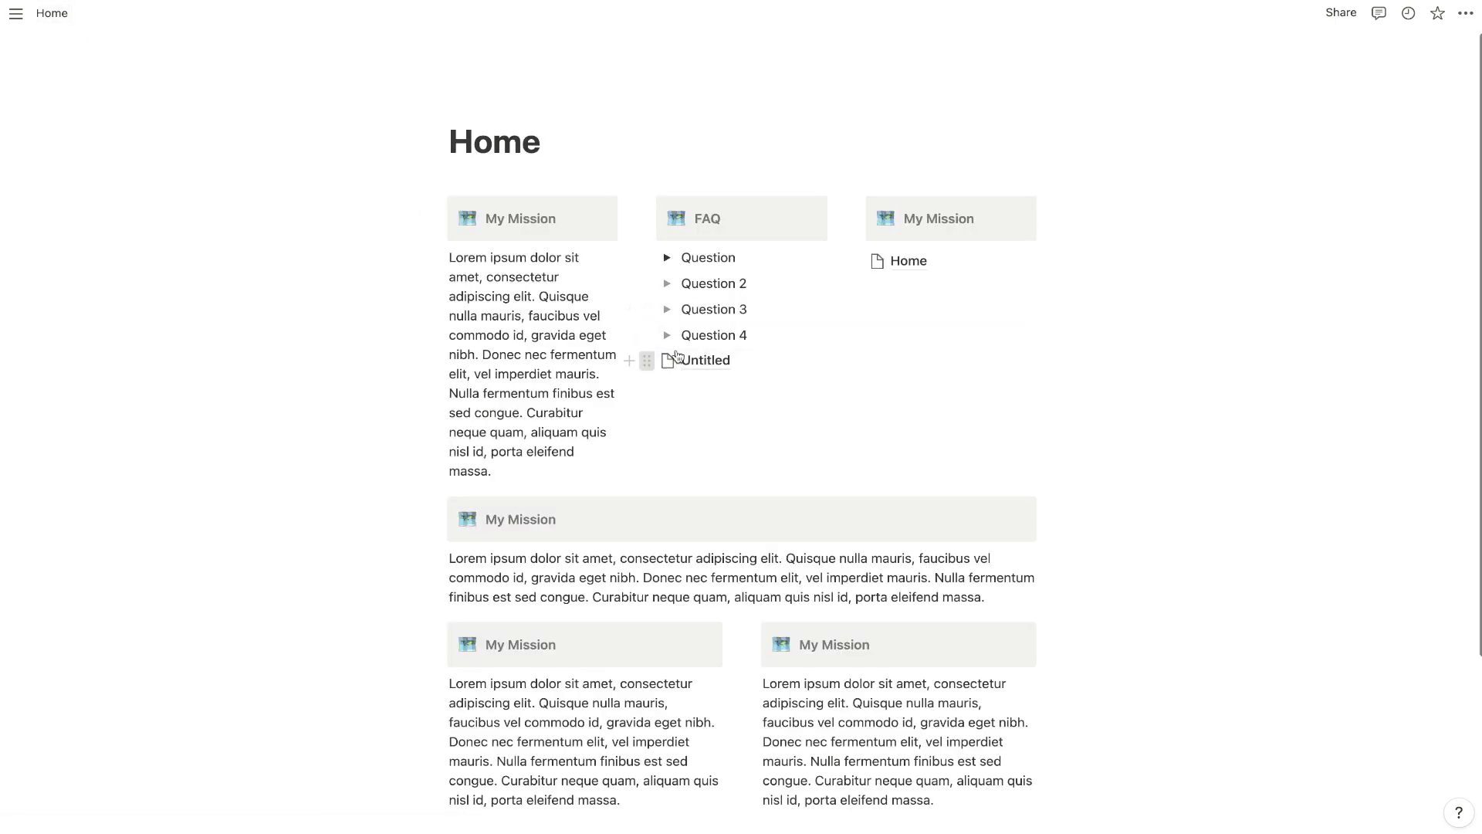
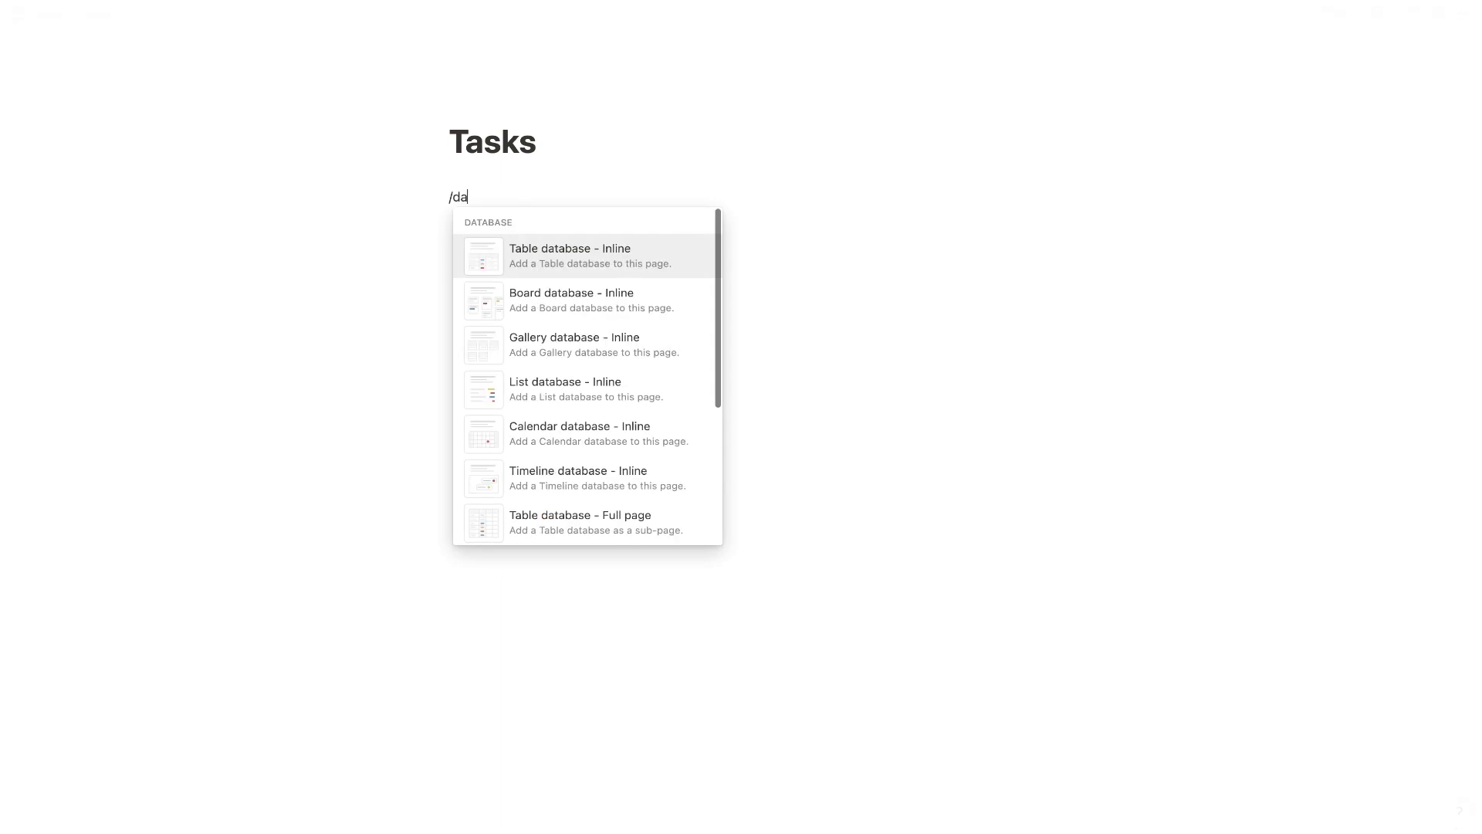
Step: Add an inline table database to the Tasks page, and another to a sub-page titled "Plants"
click(546, 252)
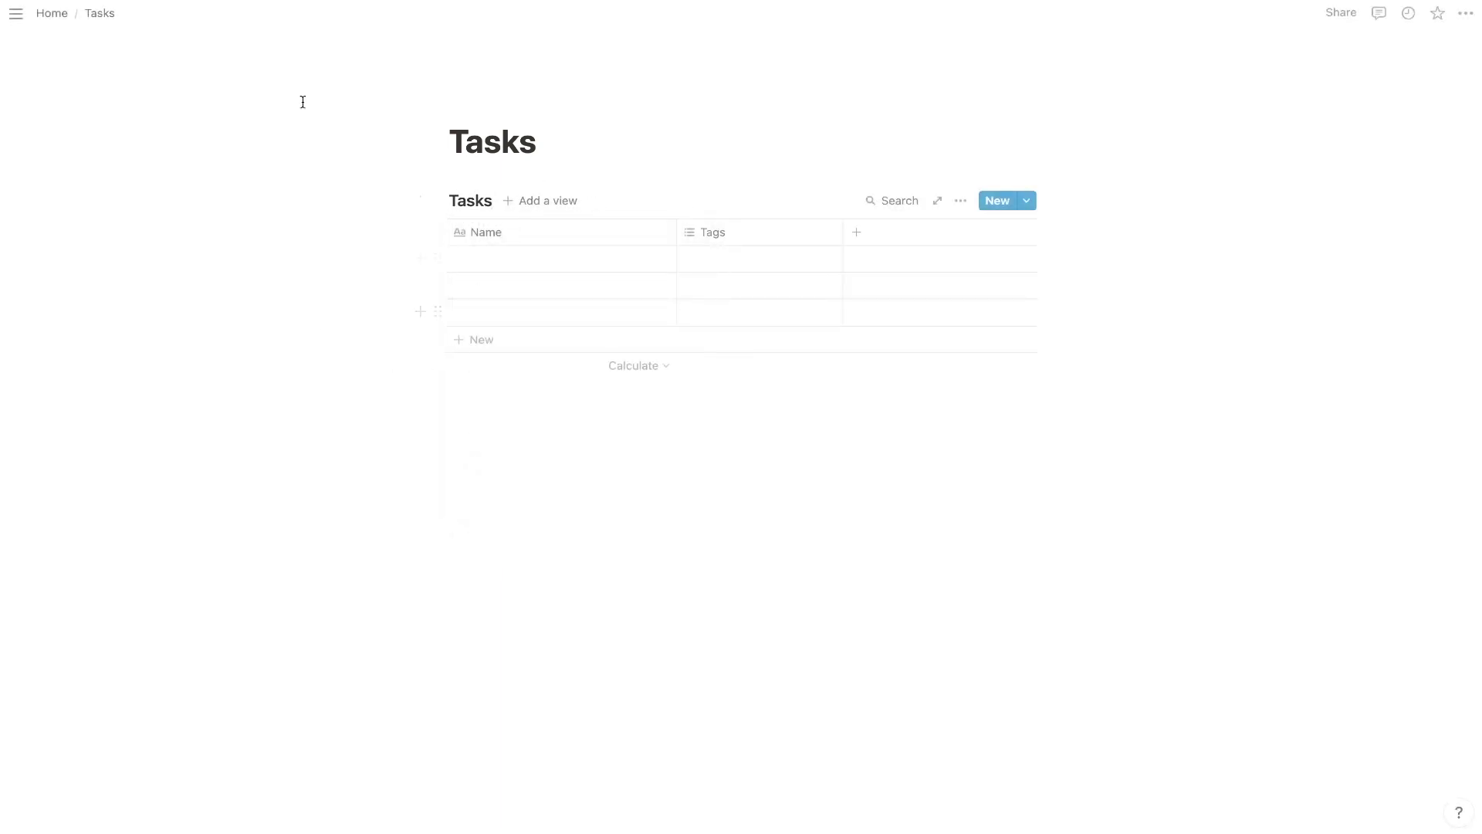
key(ctrl+n)
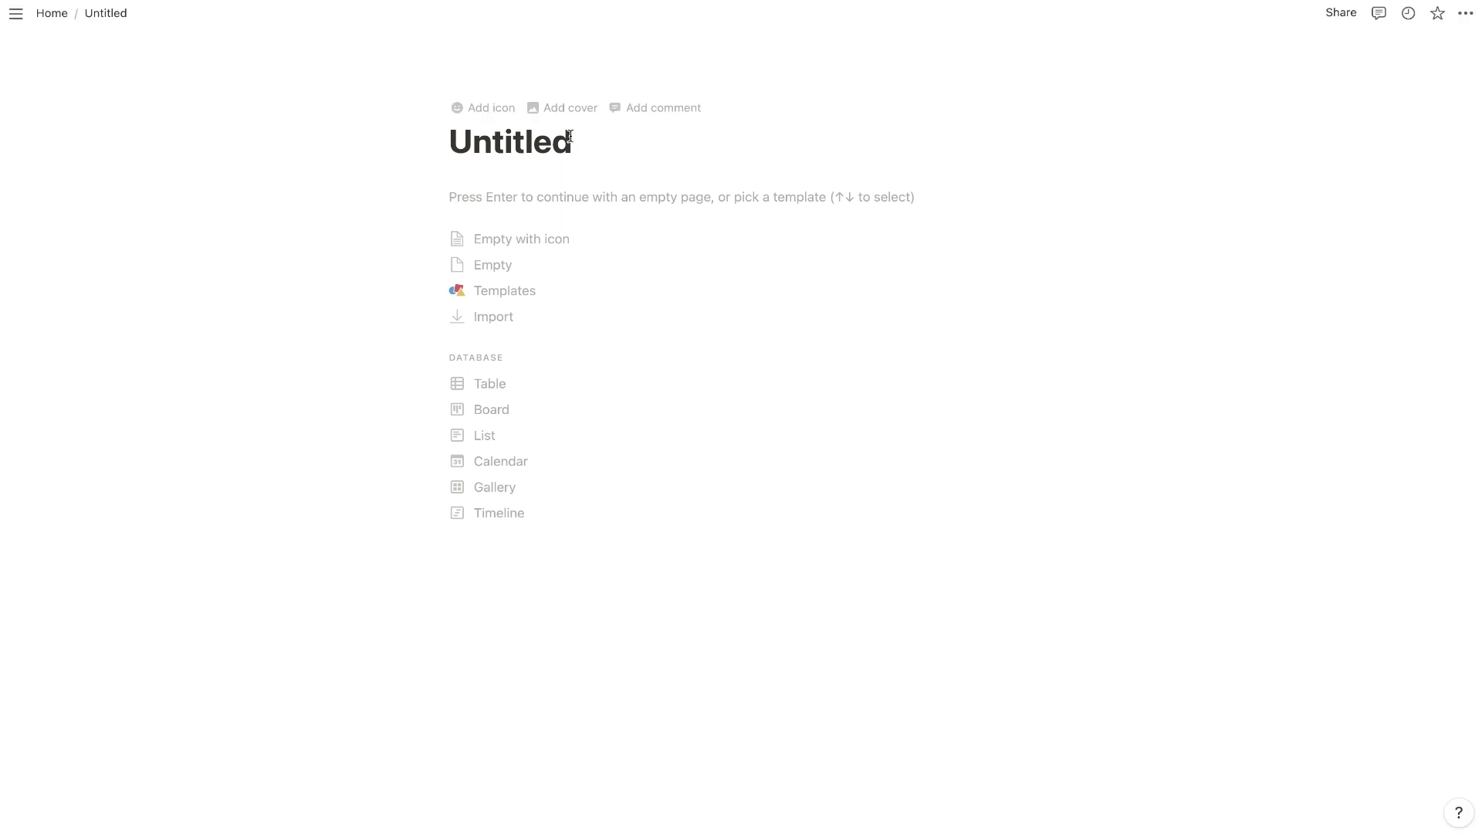
text(S)
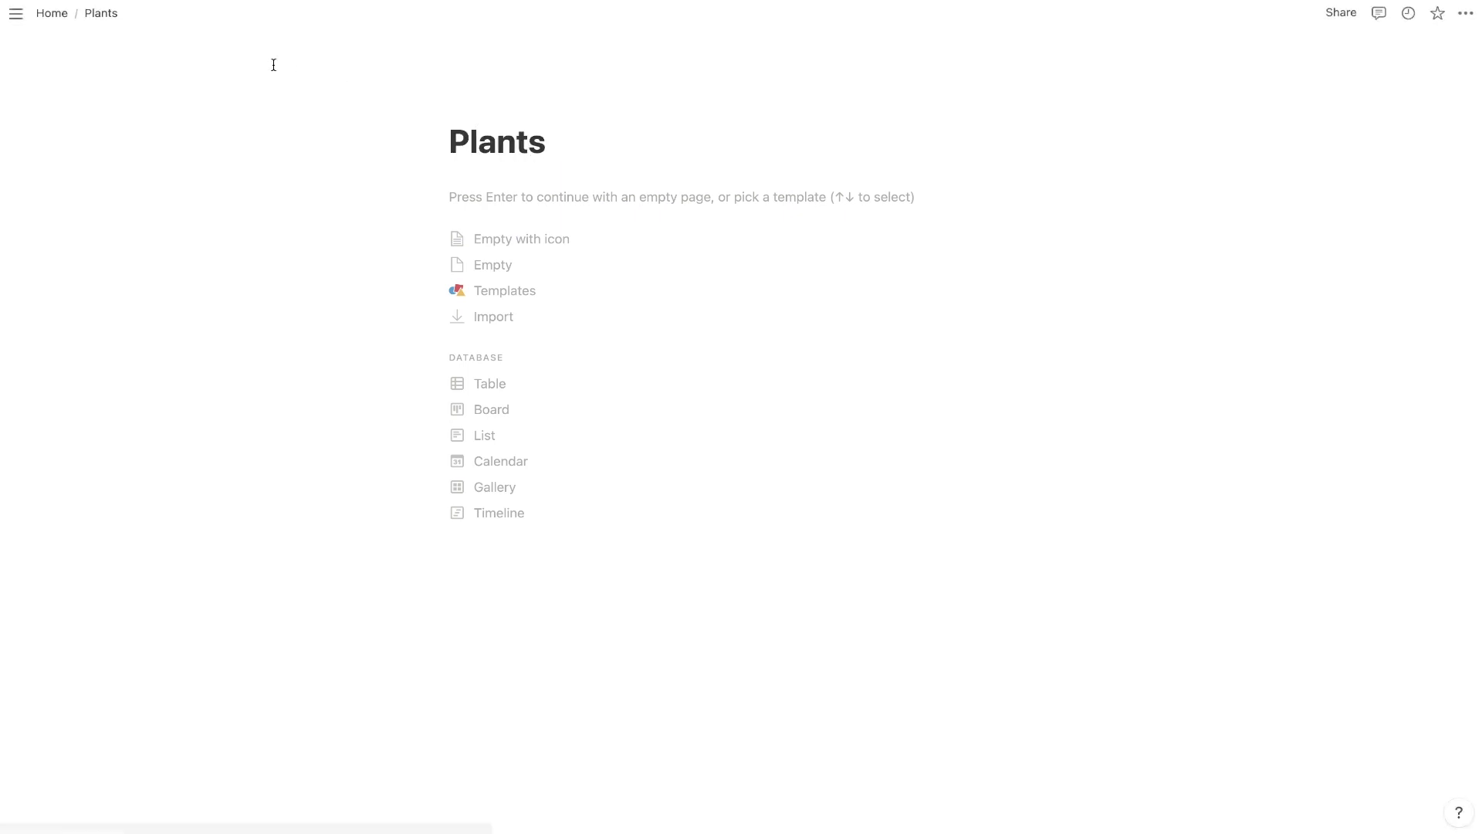
key(Return)
text(/data)
click(562, 261)
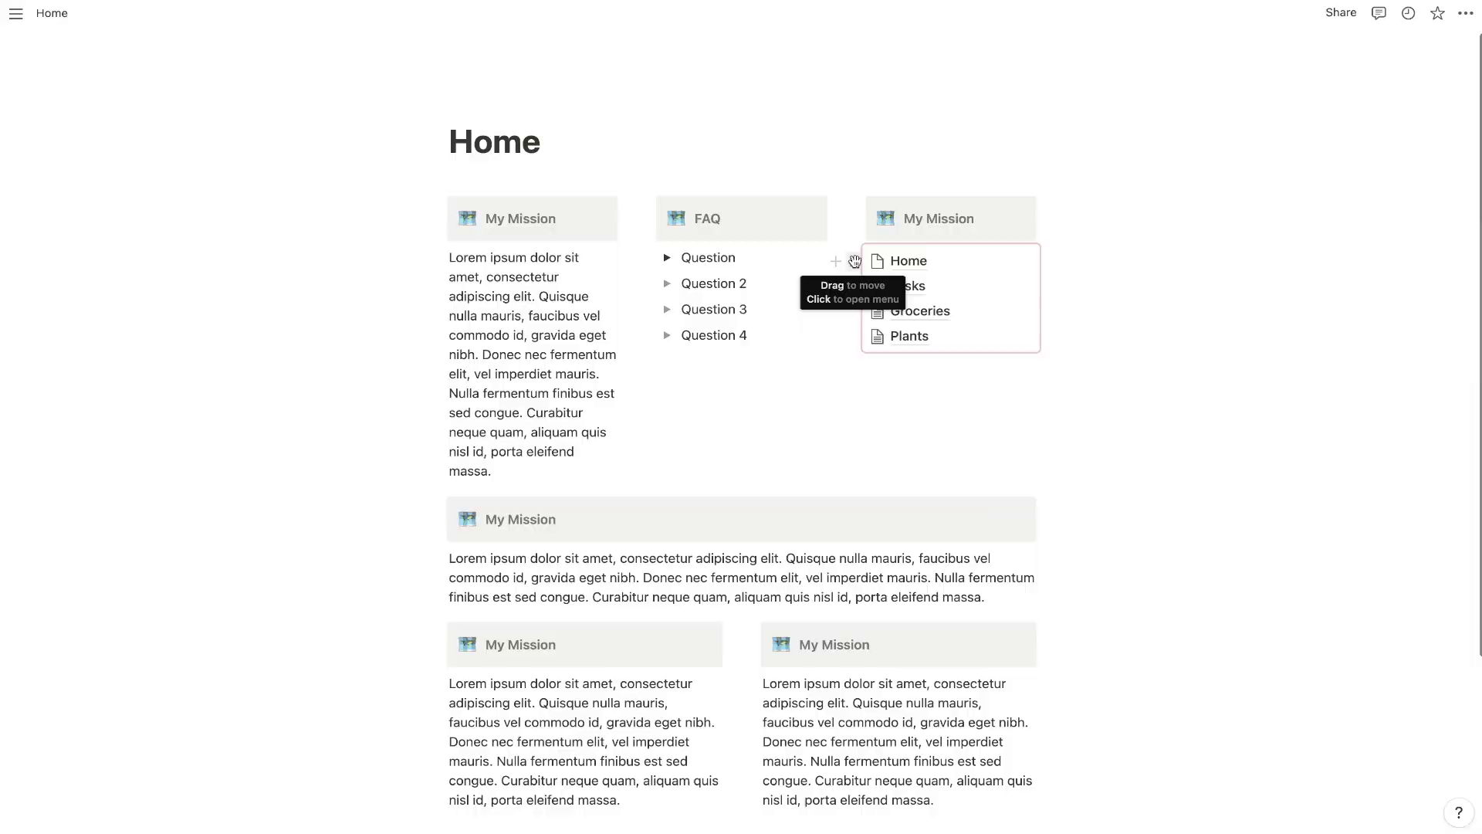
Step: Copy and sync the block holding the Home, Tasks, Groceries and Plants page links
click(854, 262)
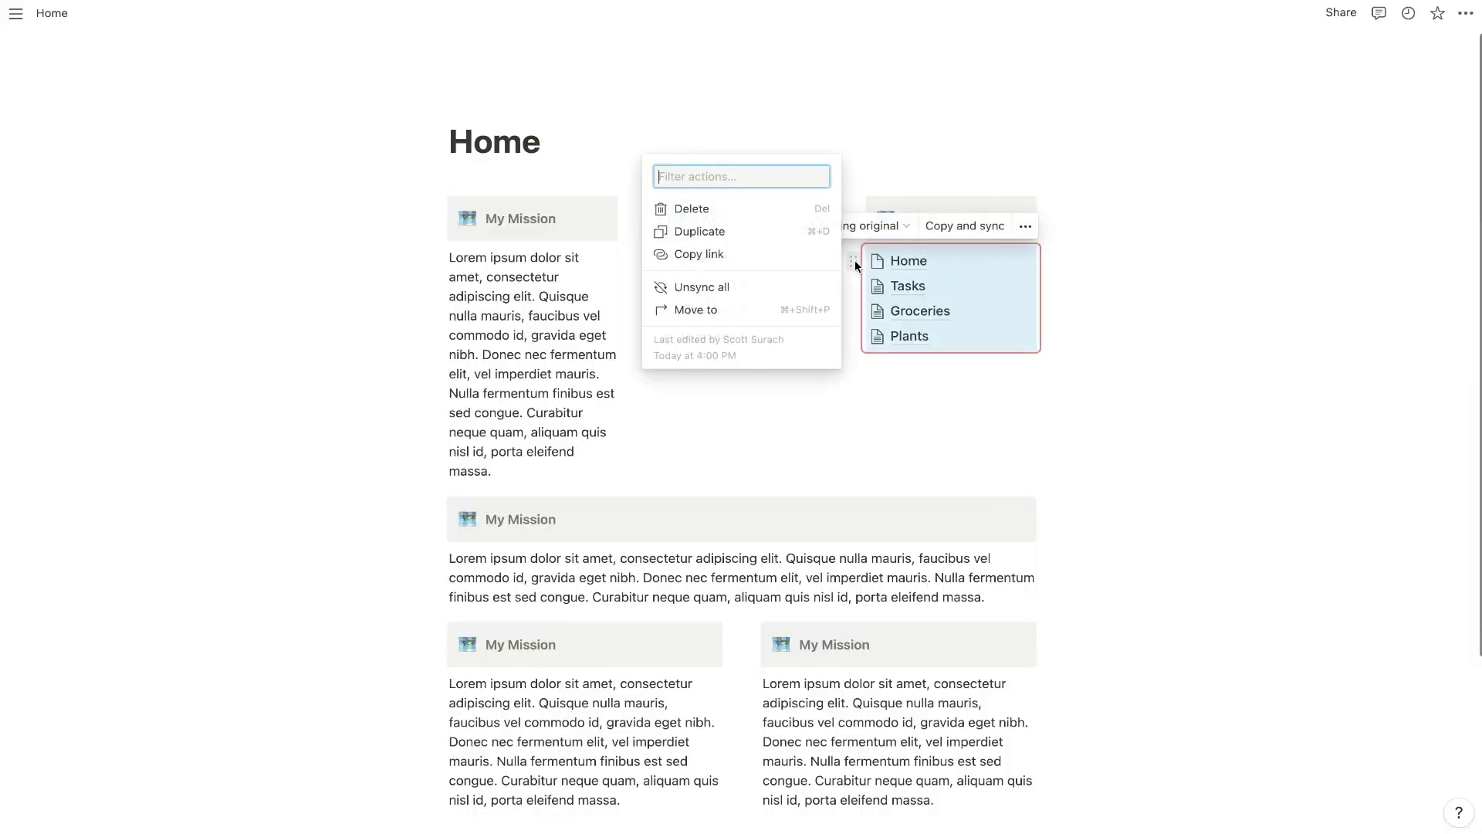
click(971, 229)
click(970, 230)
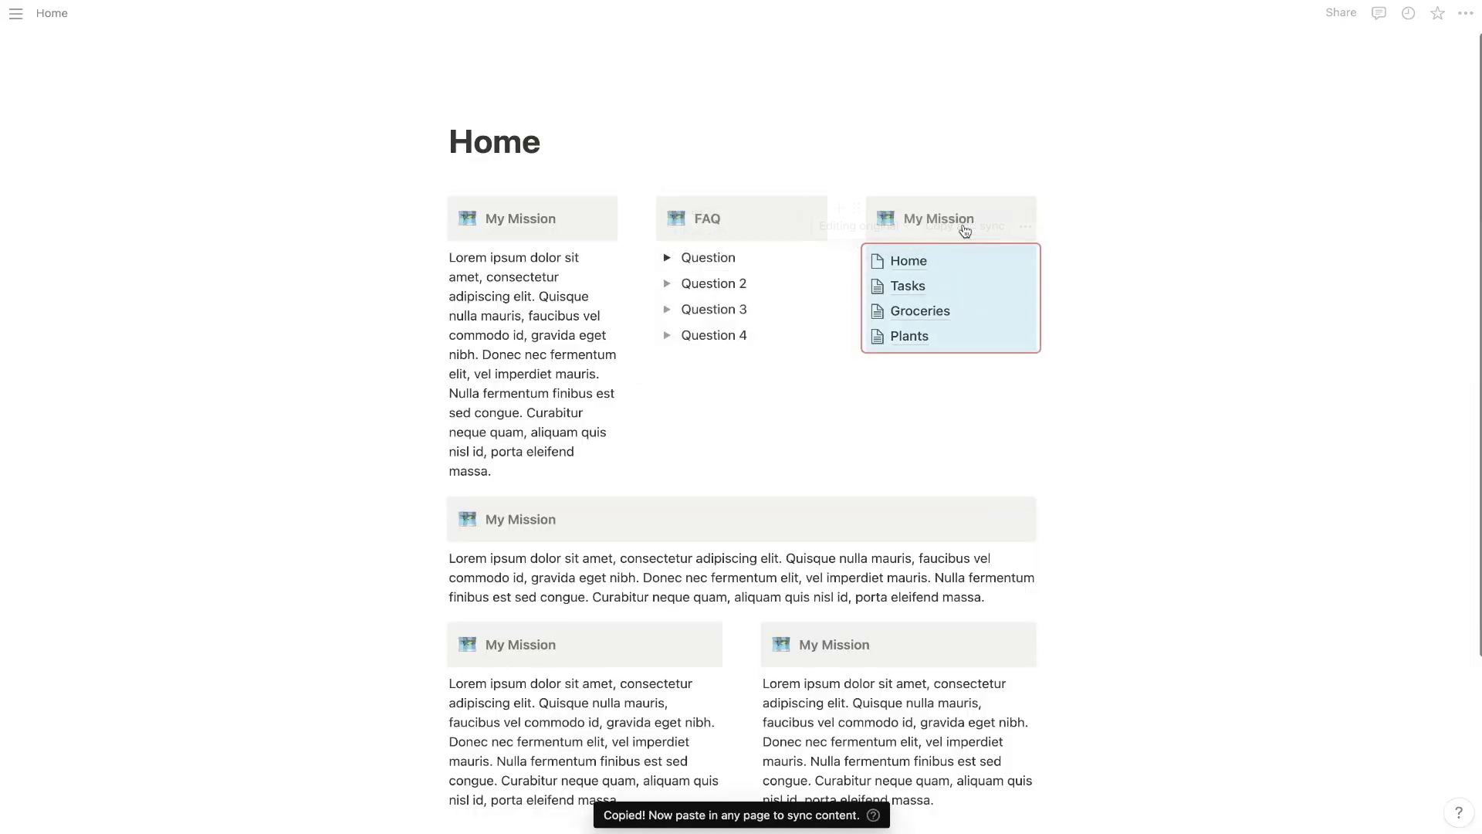
Step: On the Tasks page, set c1 and c2 side by side as two columns and move the Tasks table under c1
click(907, 288)
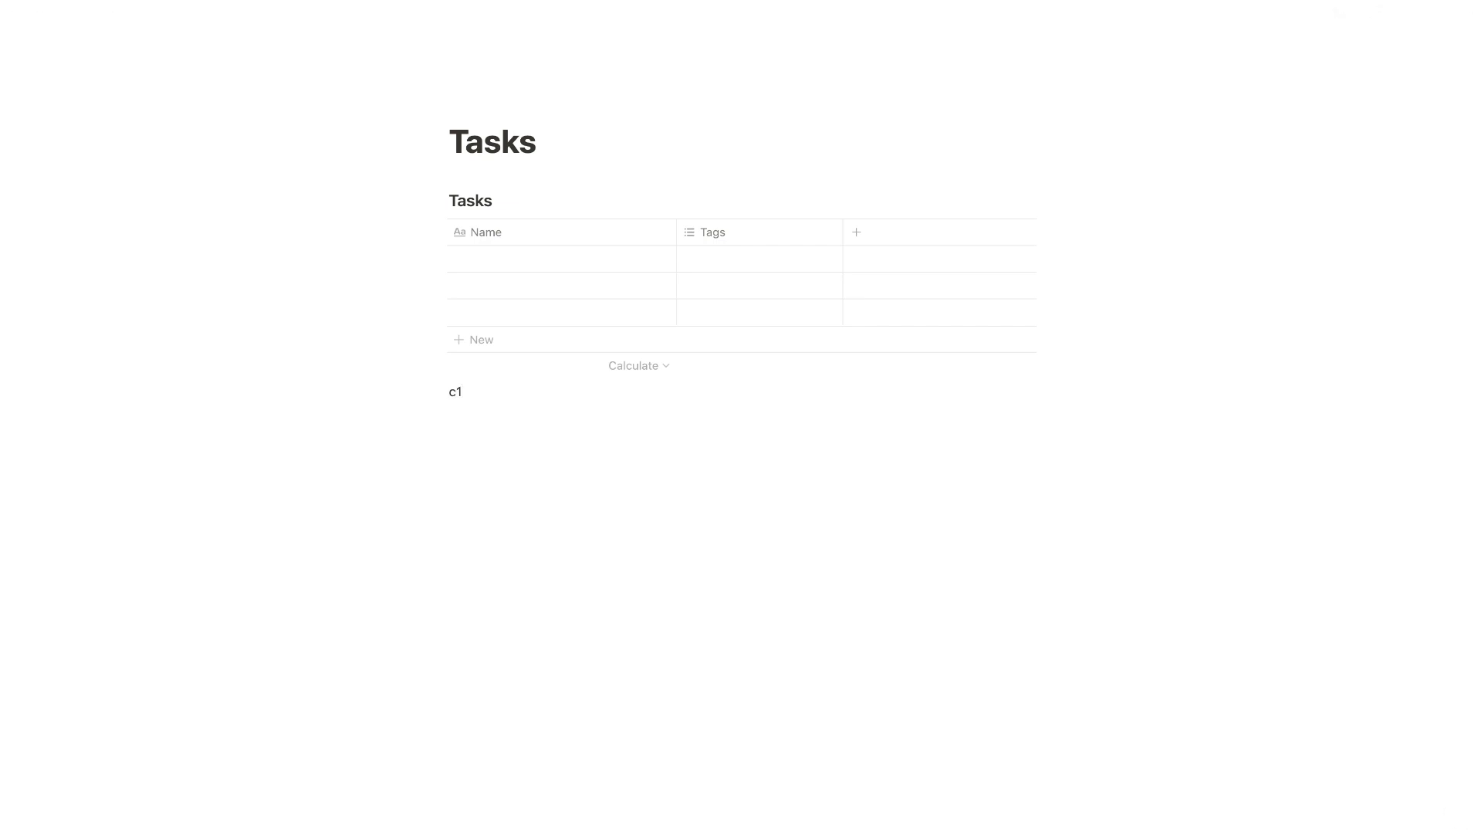
drag(440, 418, 1053, 403)
mouse_move(442, 201)
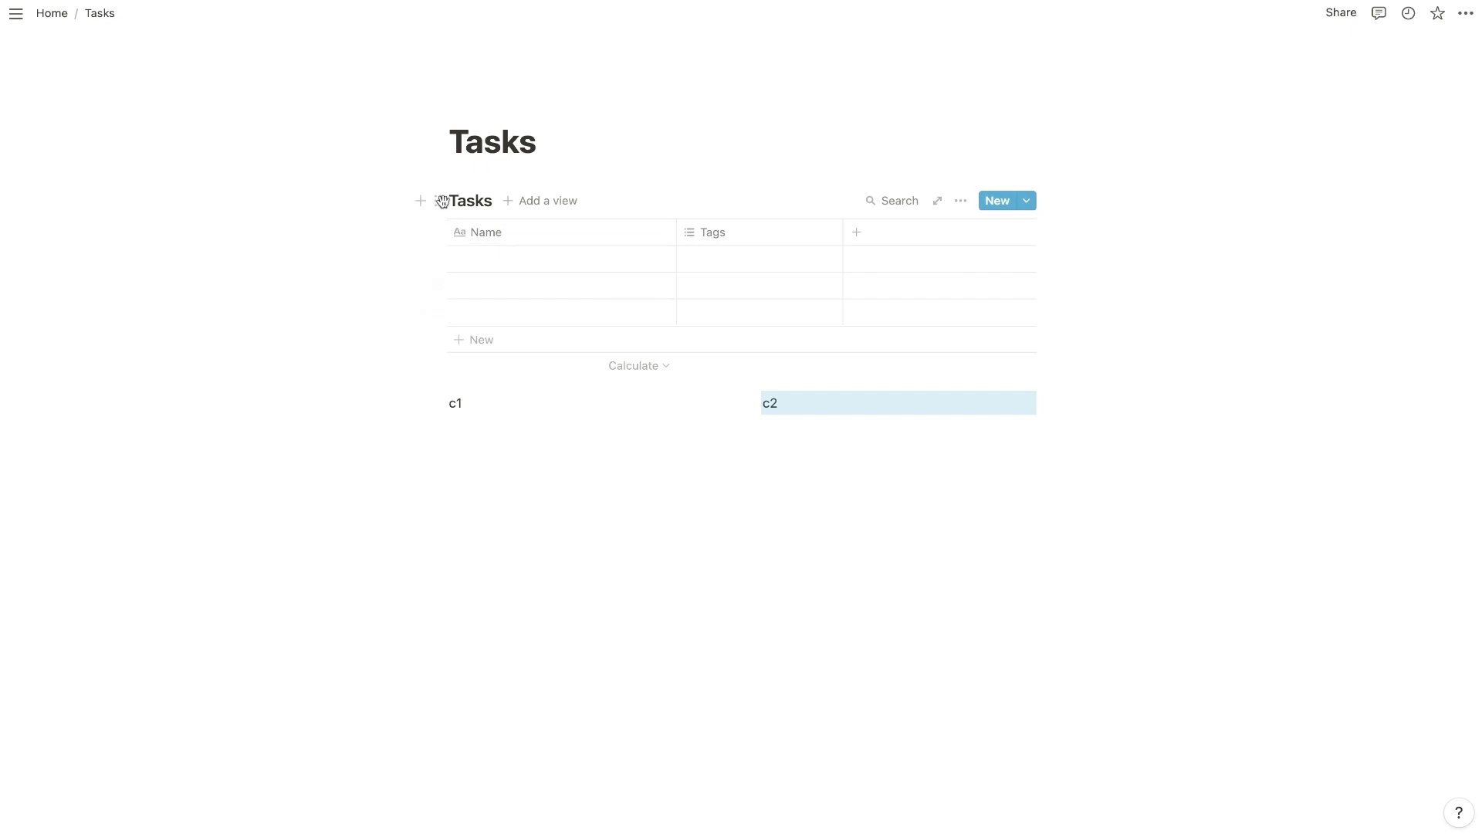
drag(434, 201, 471, 423)
Step: Replace c2 with the copied synced page links in a narrower second column, and clear the c1 placeholder
drag(746, 301, 937, 305)
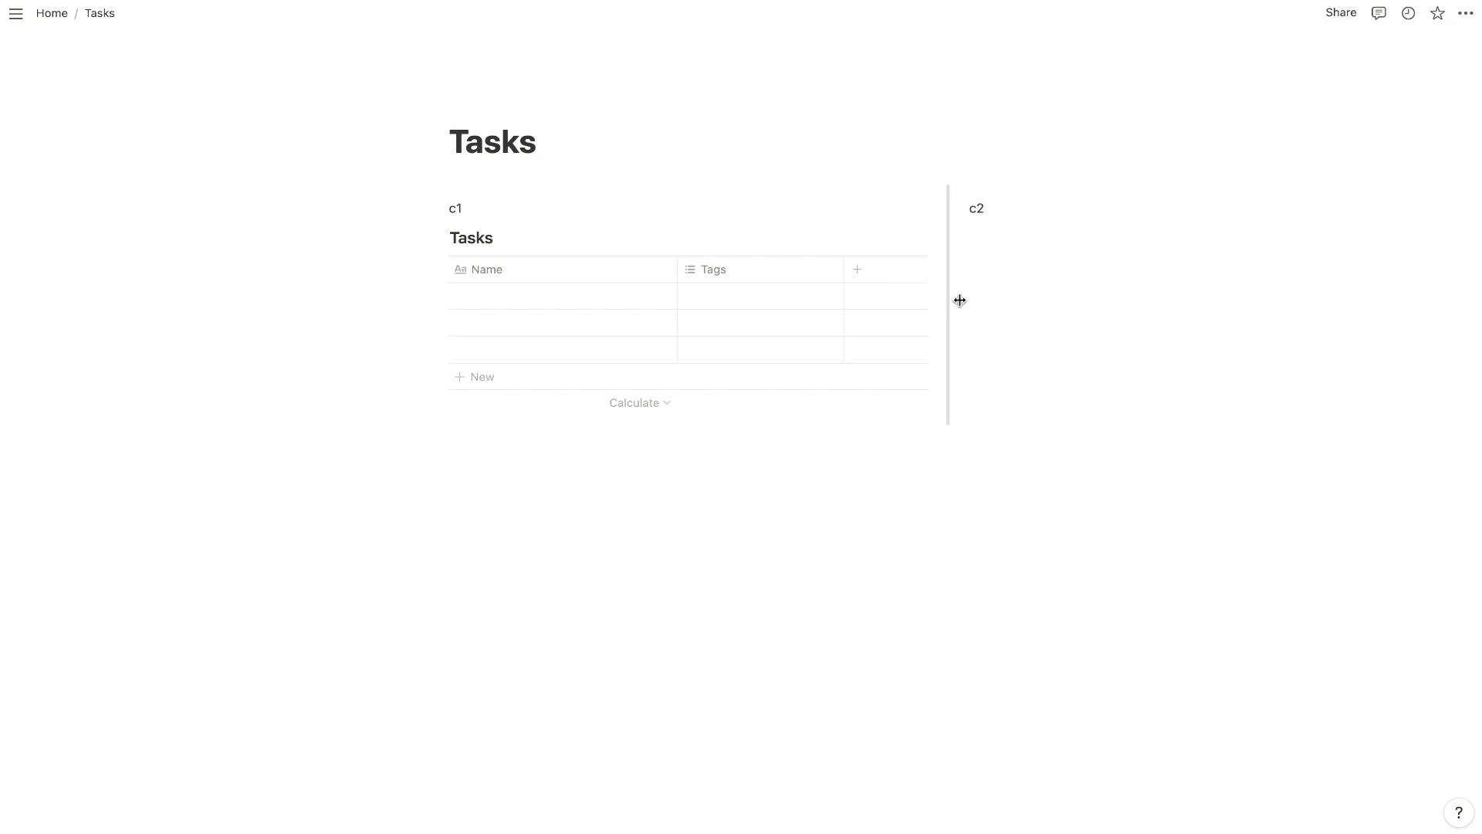
key(BackSpace)
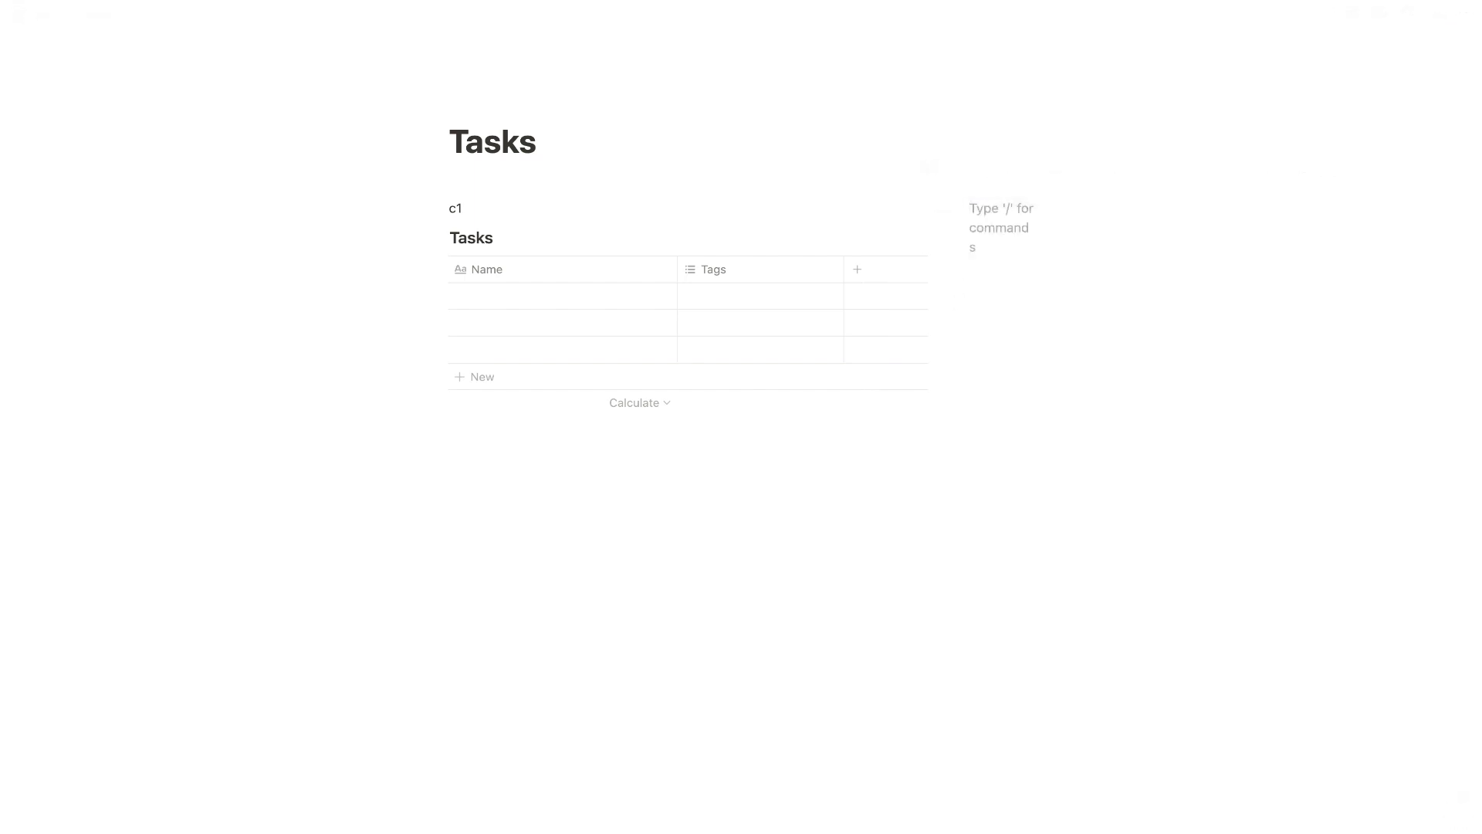
key(ctrl+v)
drag(948, 303, 882, 305)
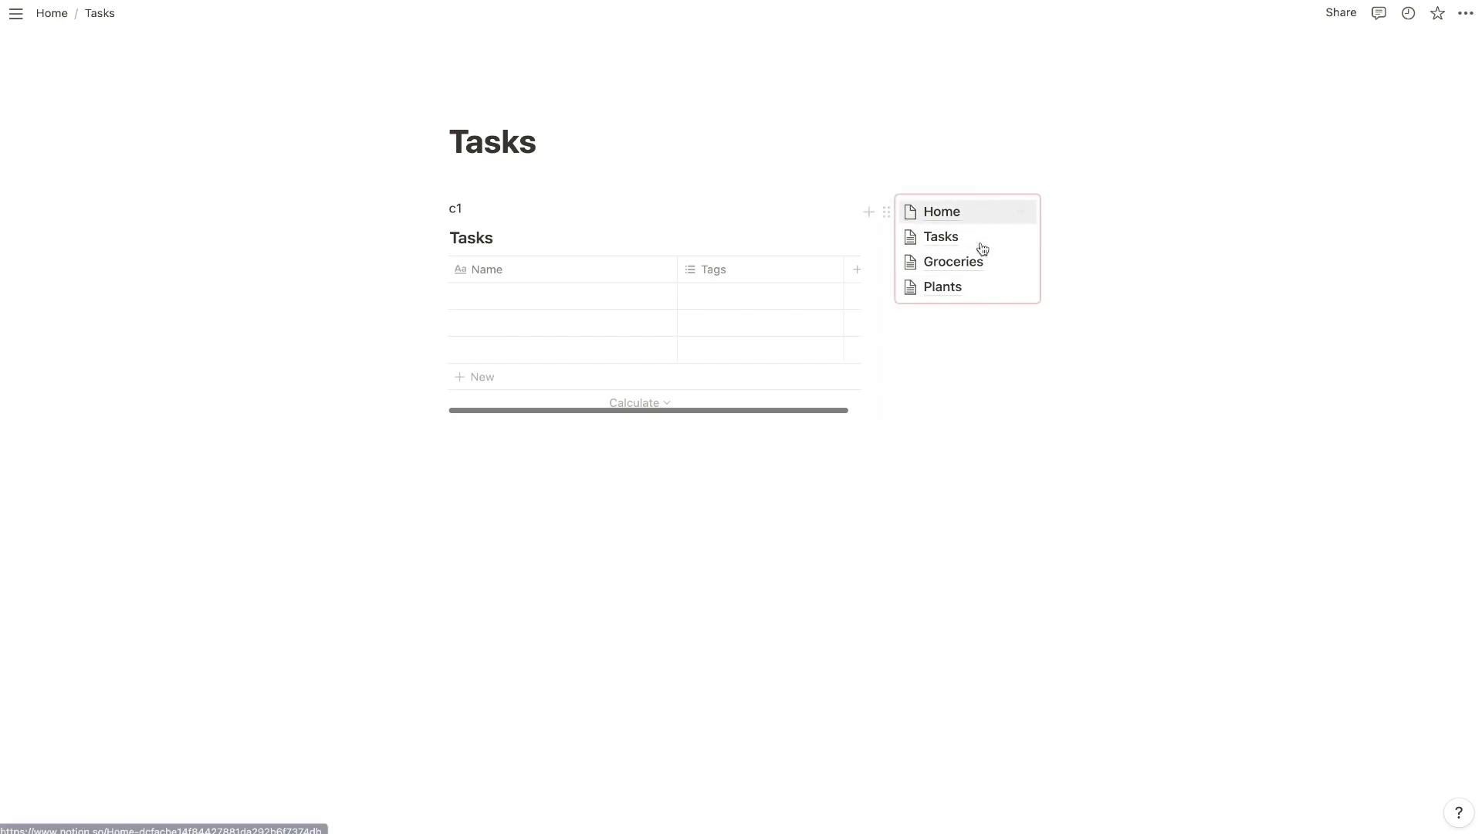
click(617, 205)
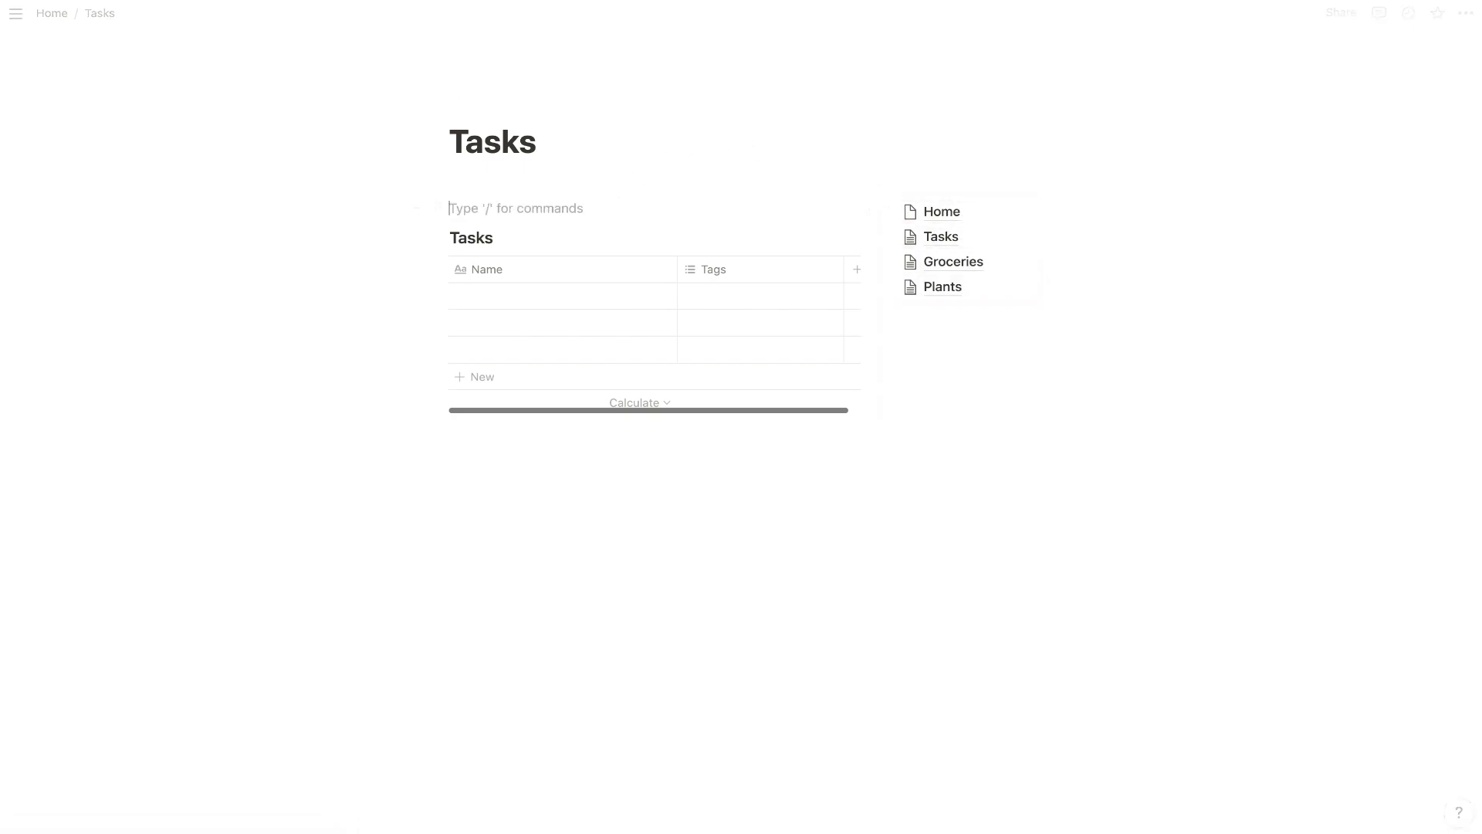
Step: Remove the empty line above the Tasks table and narrow the table's Name column
key(BackSpace)
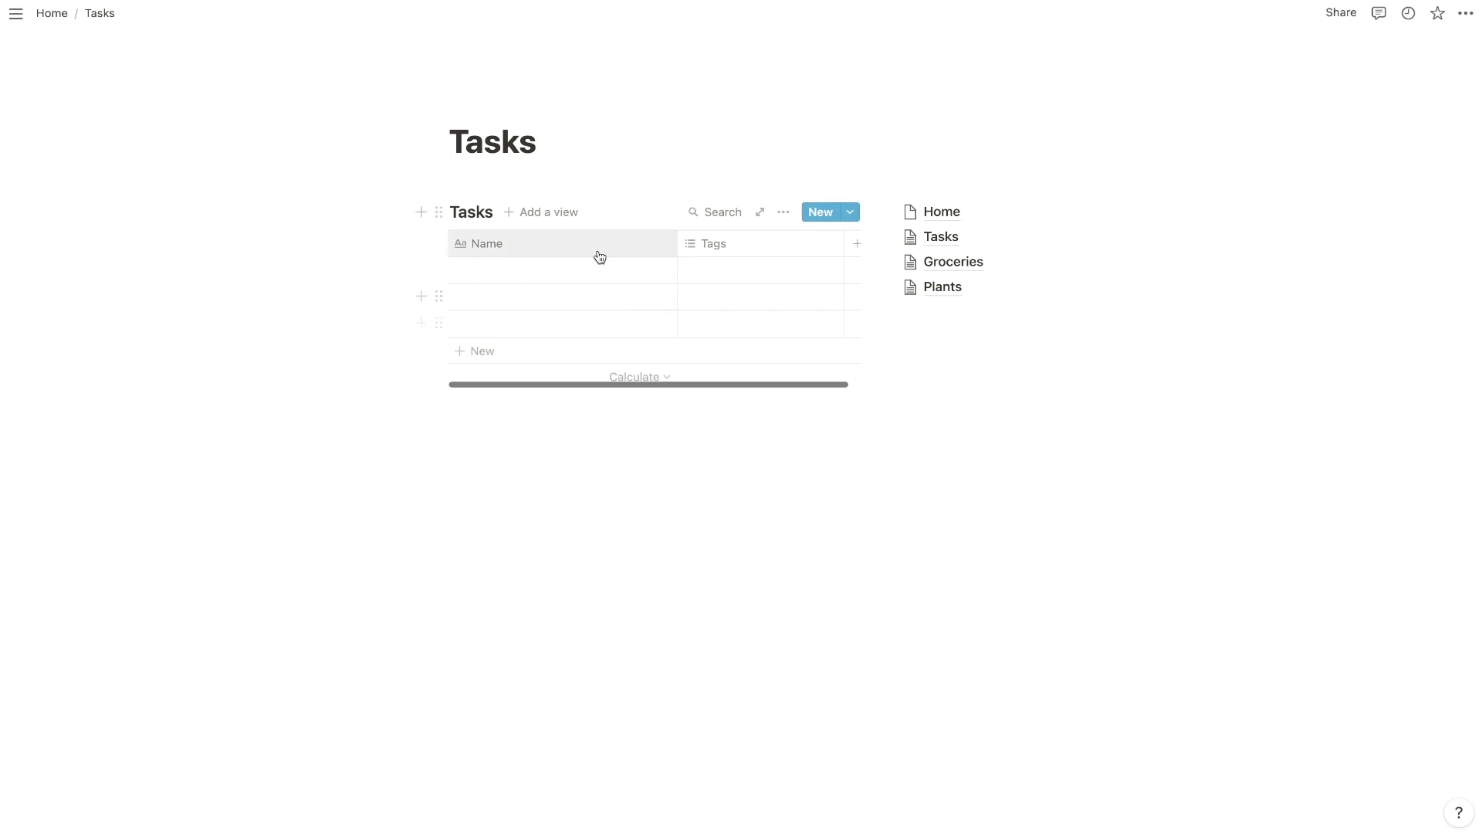
drag(676, 243, 608, 247)
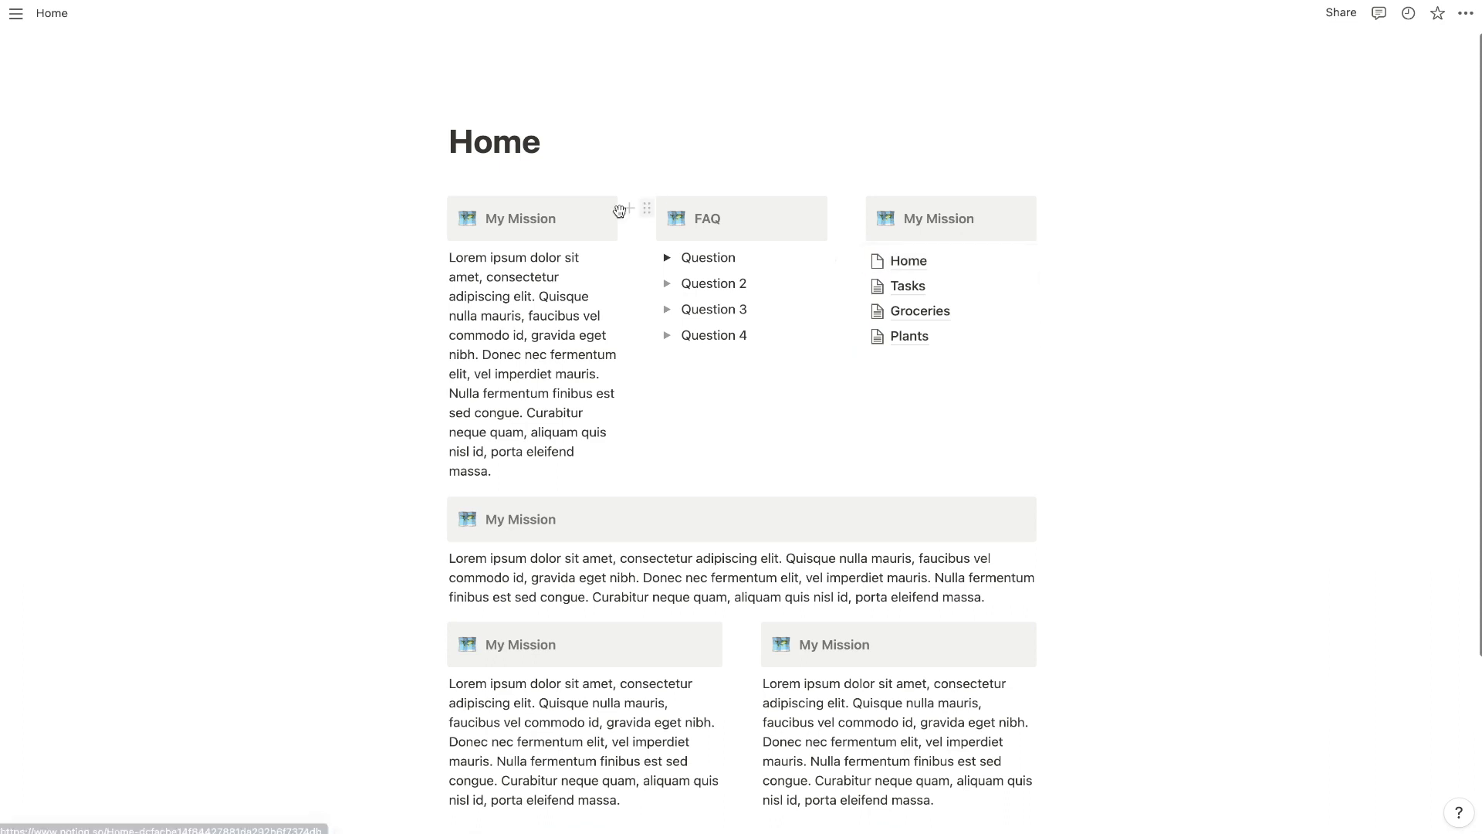
Step: Delete the Home sub-page entry from the synced page links on the main Home page
drag(453, 139, 633, 158)
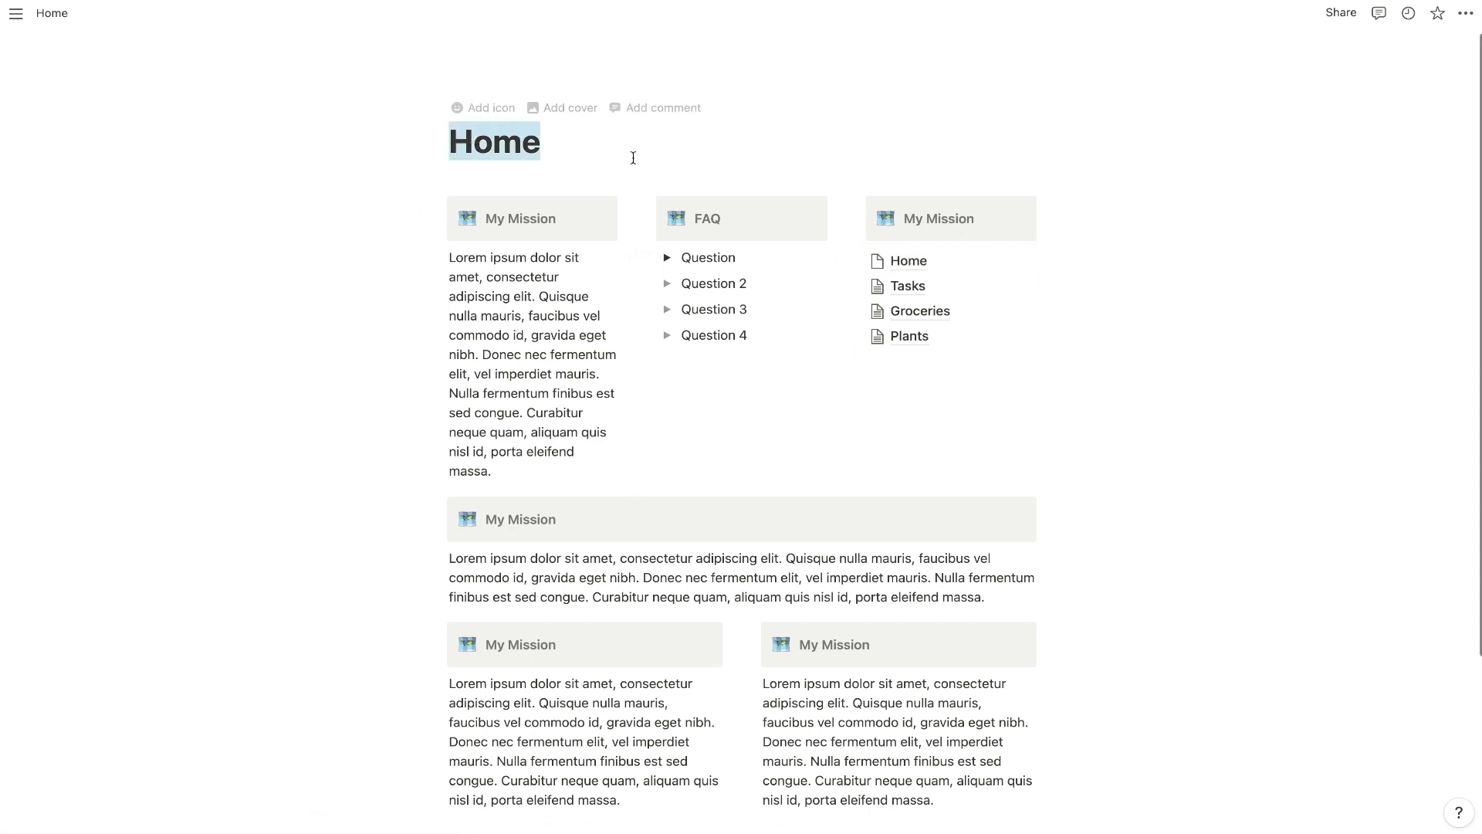
click(1024, 262)
click(1072, 314)
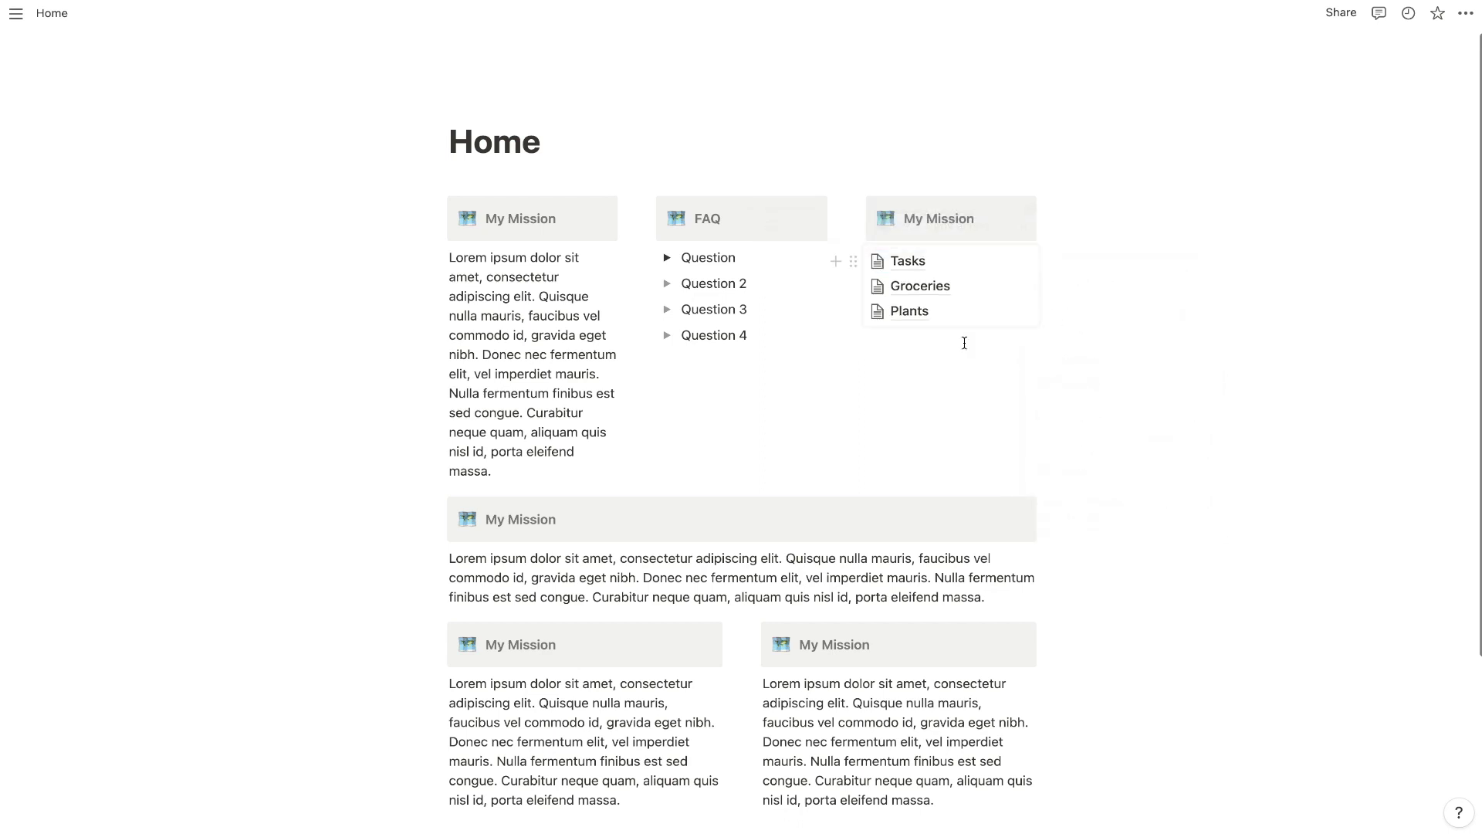
Step: Insert a link to the existing Home page below the FAQ toggles and move it above Tasks in the synced page links
click(908, 358)
drag(889, 340, 851, 353)
click(752, 338)
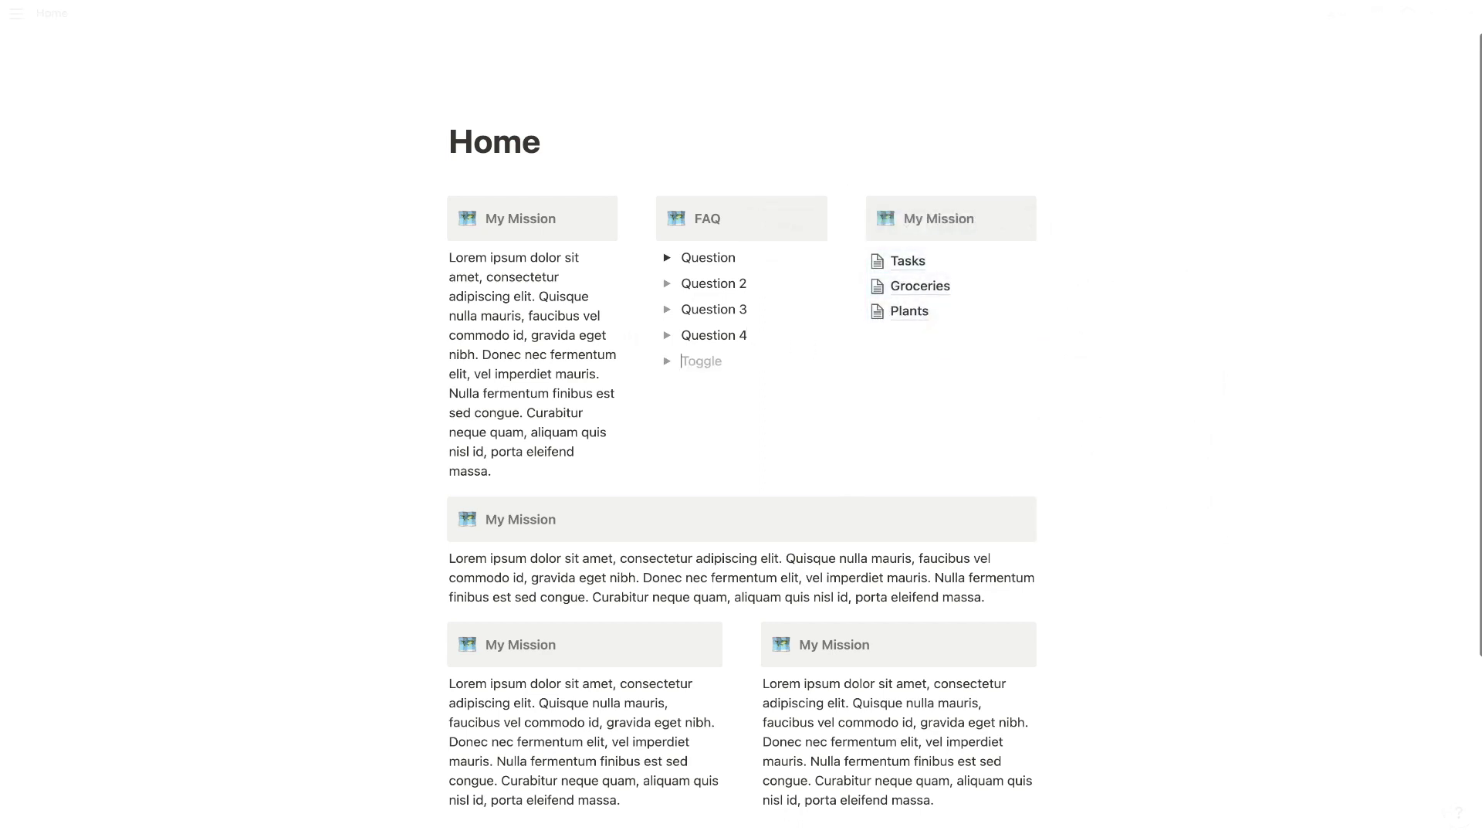
text(/link)
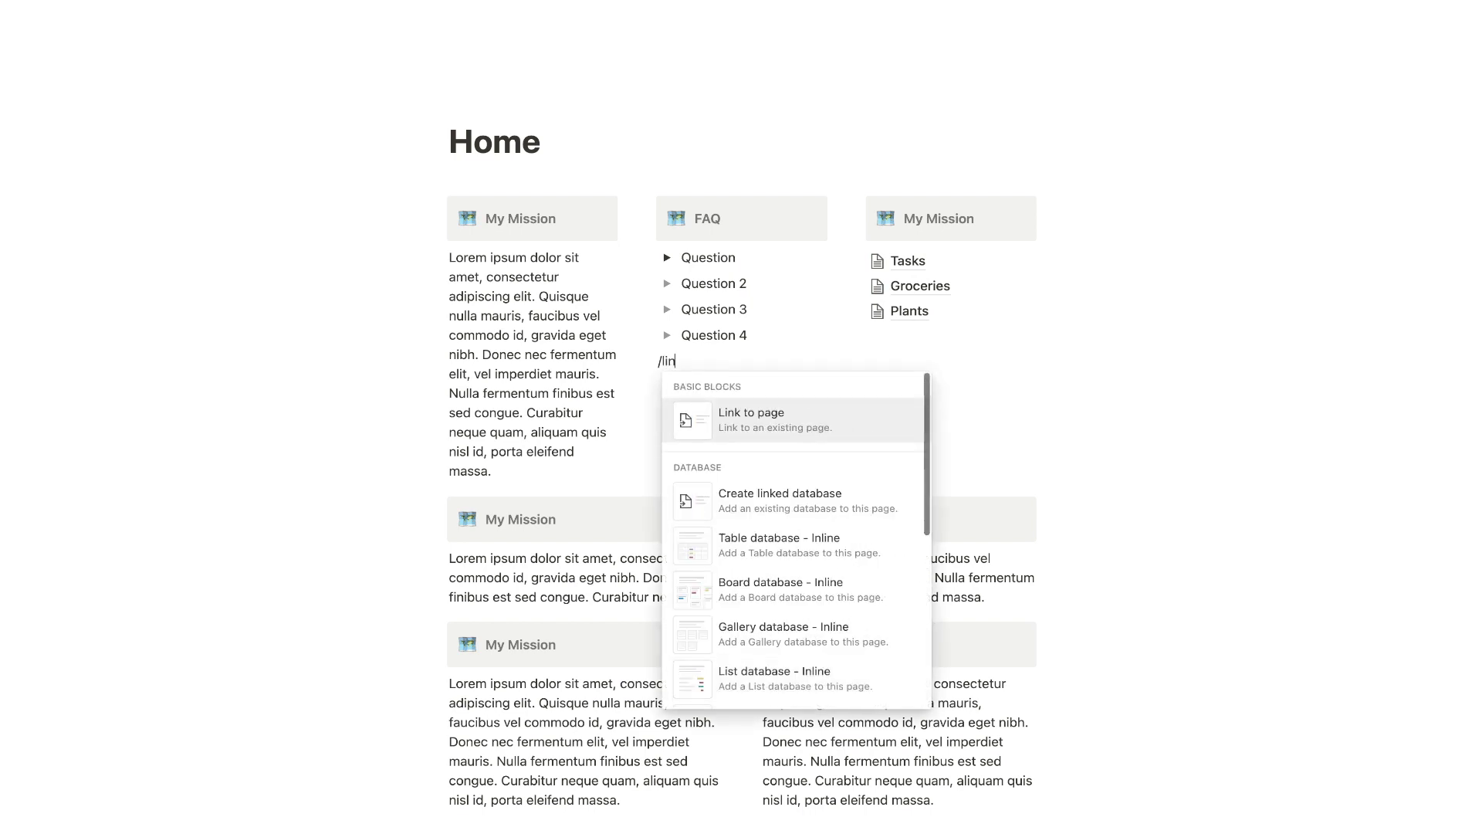
click(807, 425)
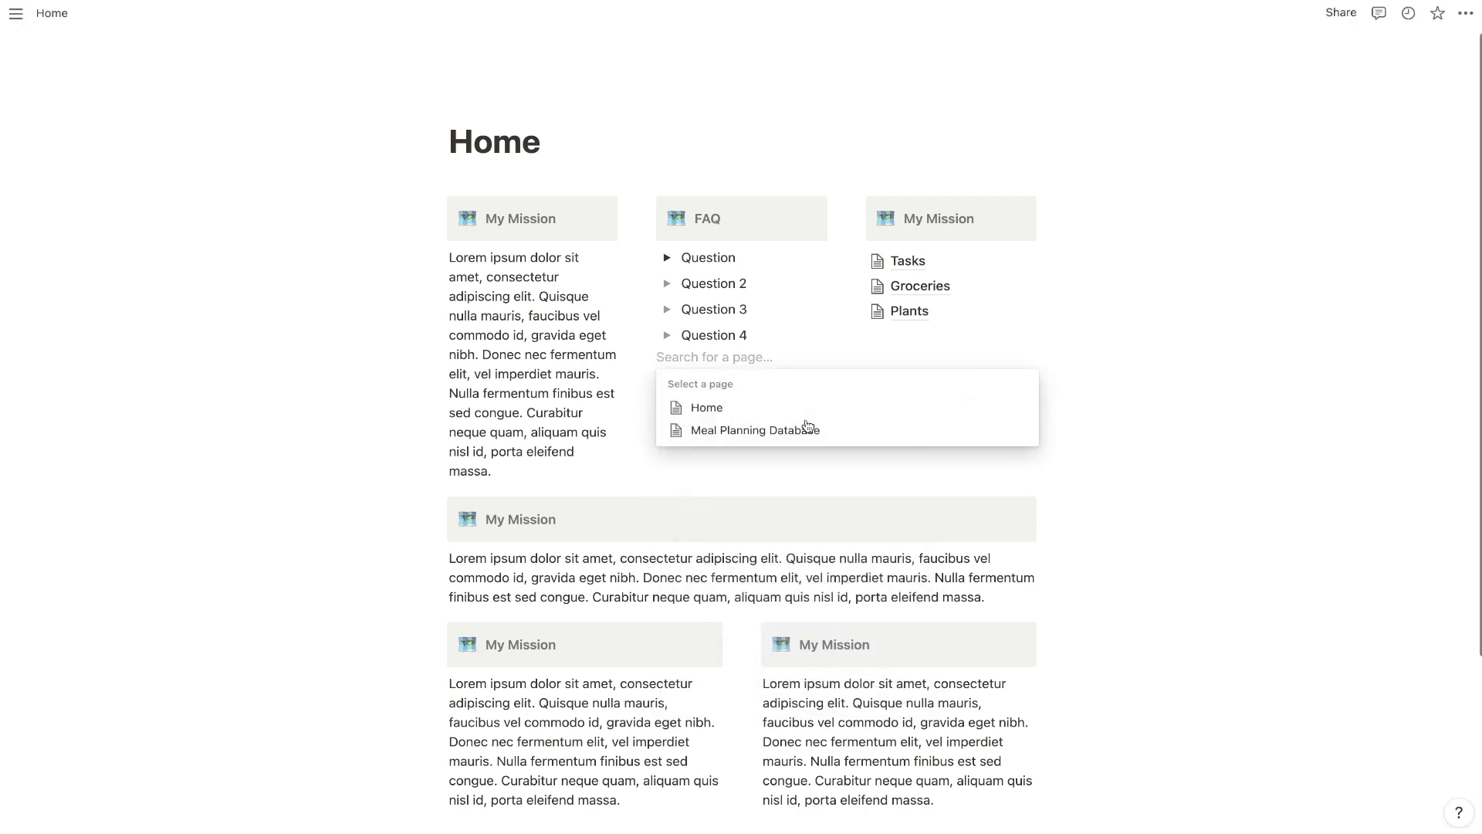
click(706, 407)
drag(648, 362, 898, 270)
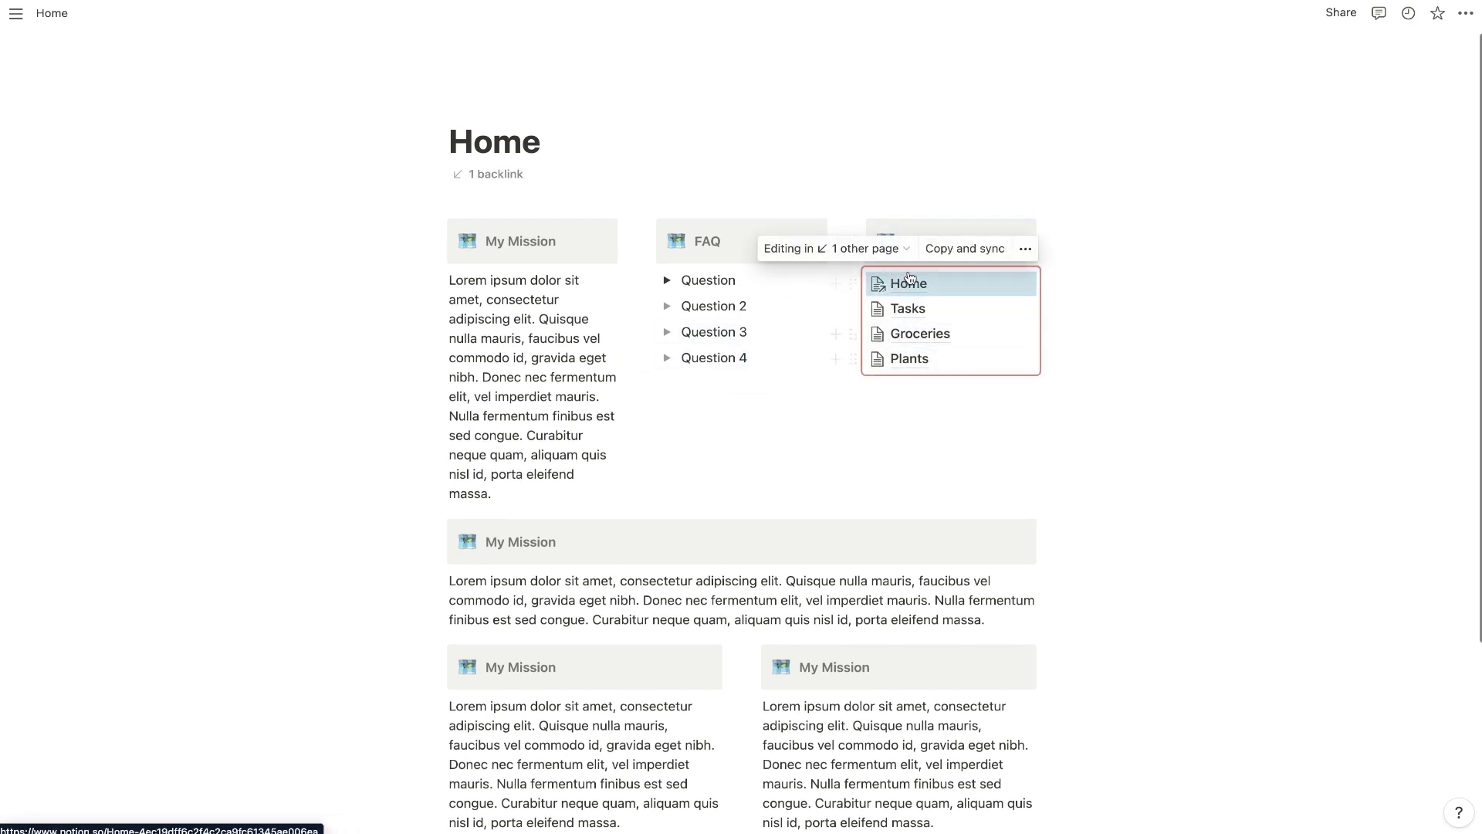
Step: Check the Home page's backlinks and test switching between Home and Tasks through the synced page links
click(495, 175)
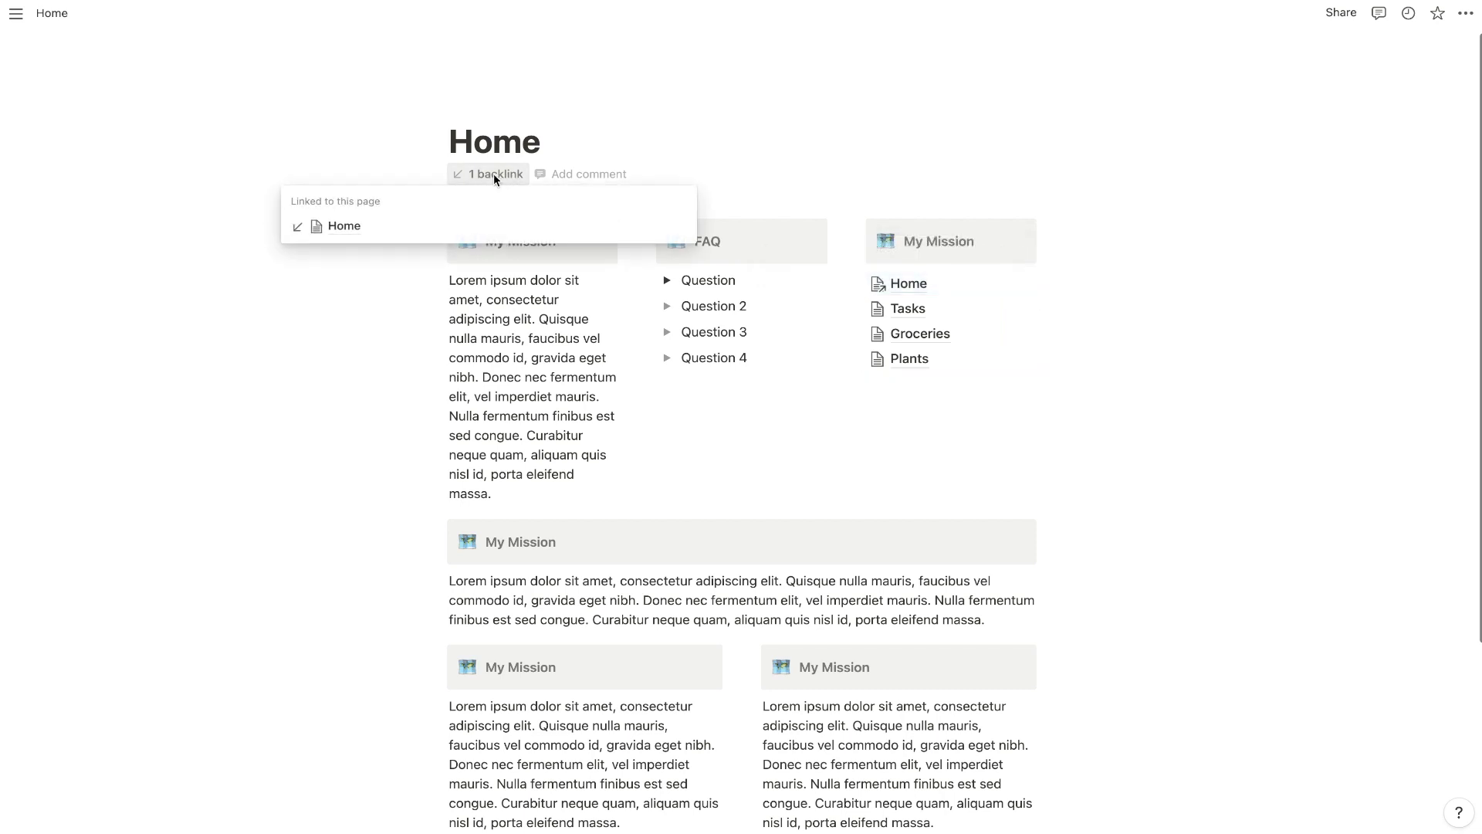
click(644, 114)
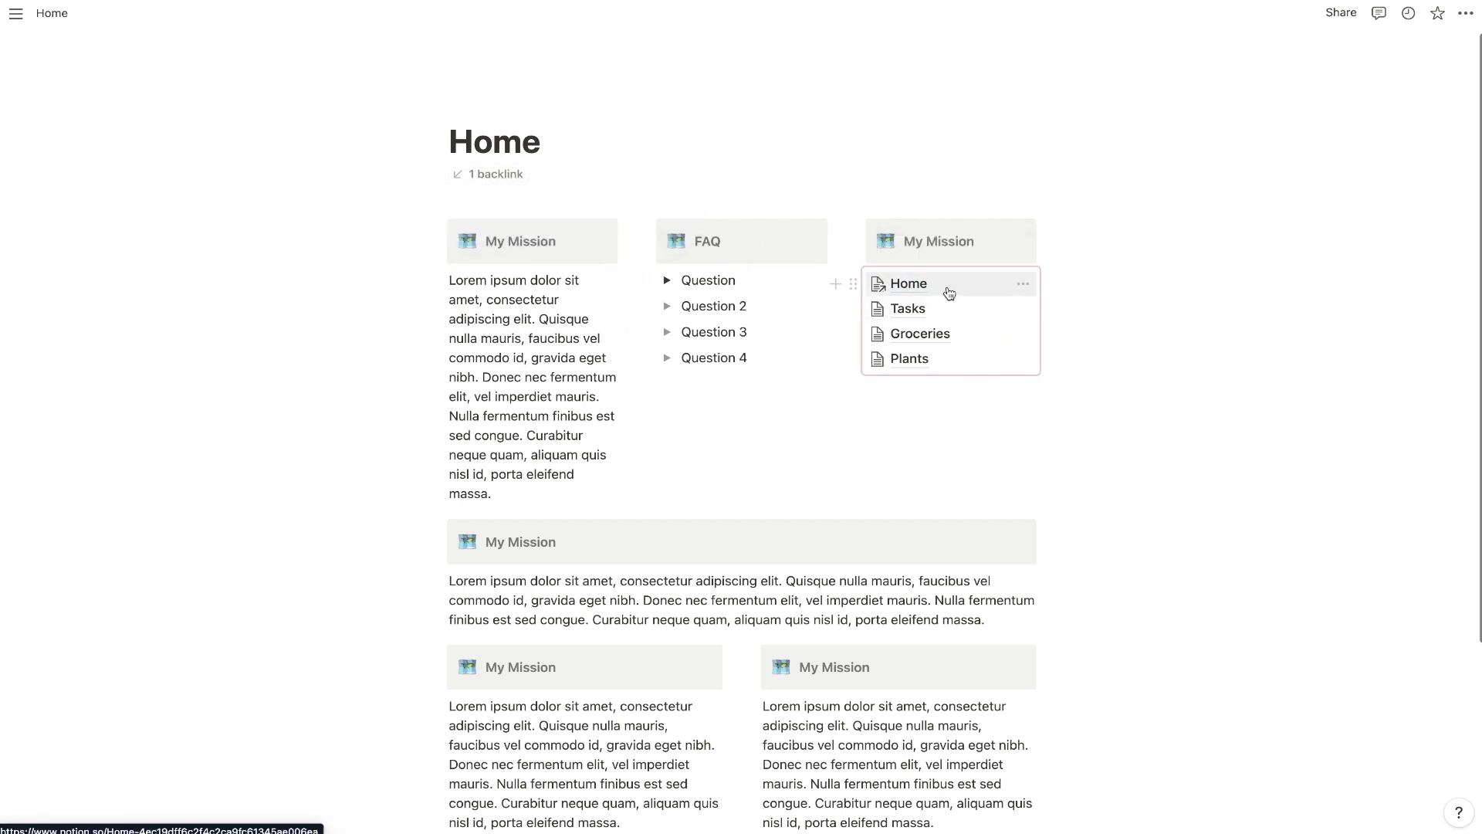
click(908, 285)
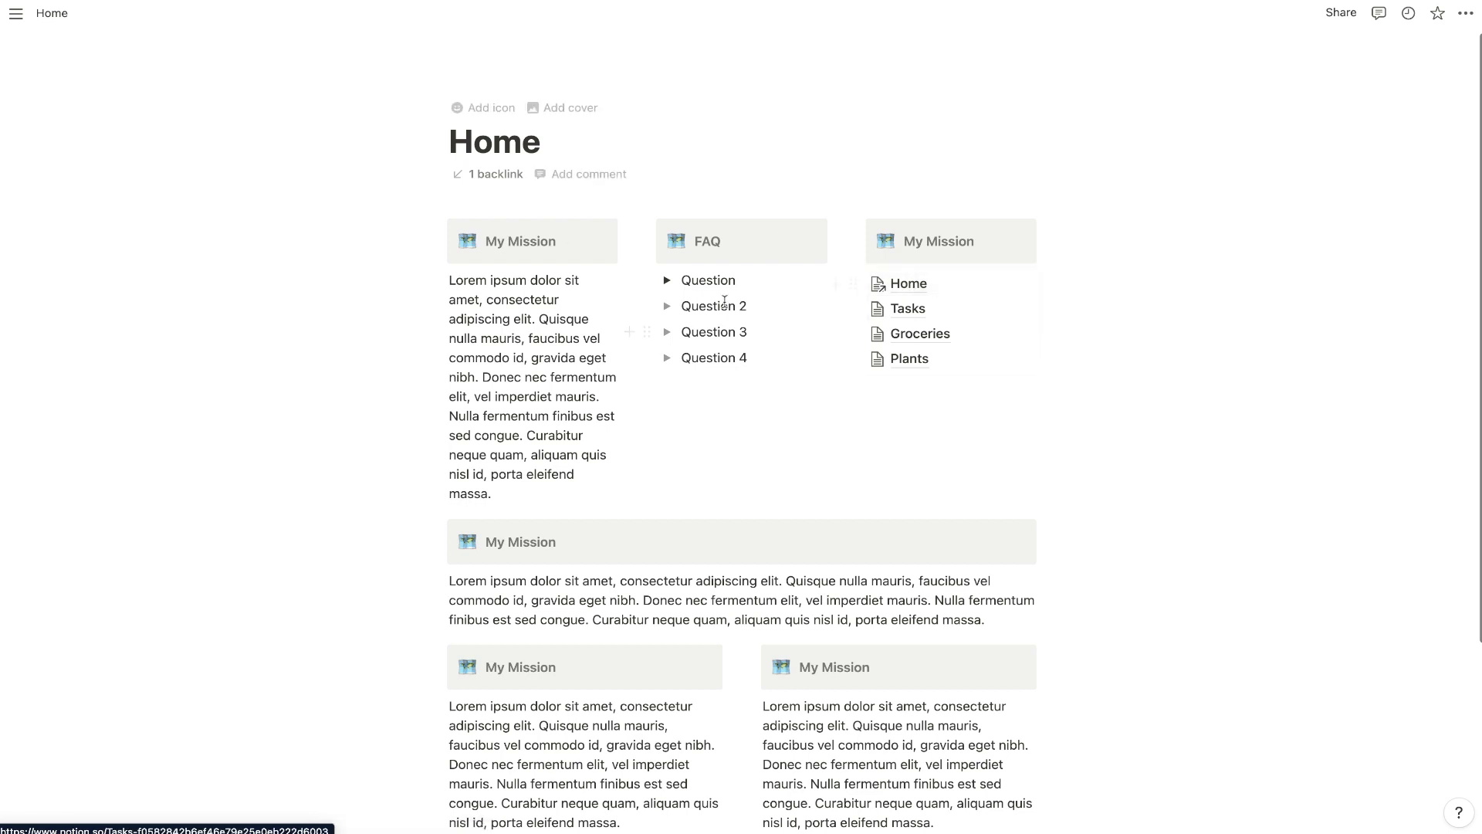
click(902, 310)
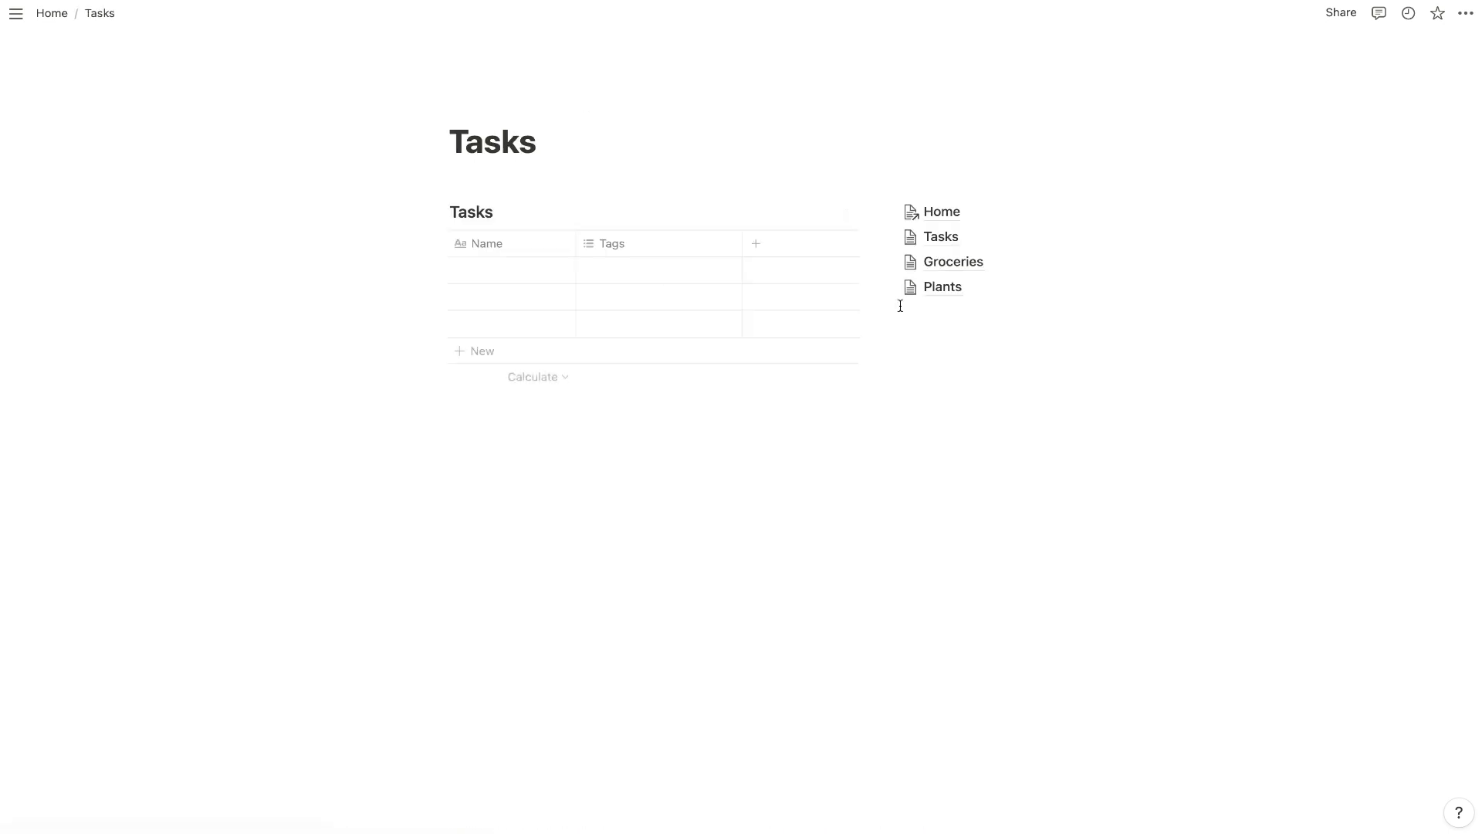
click(941, 218)
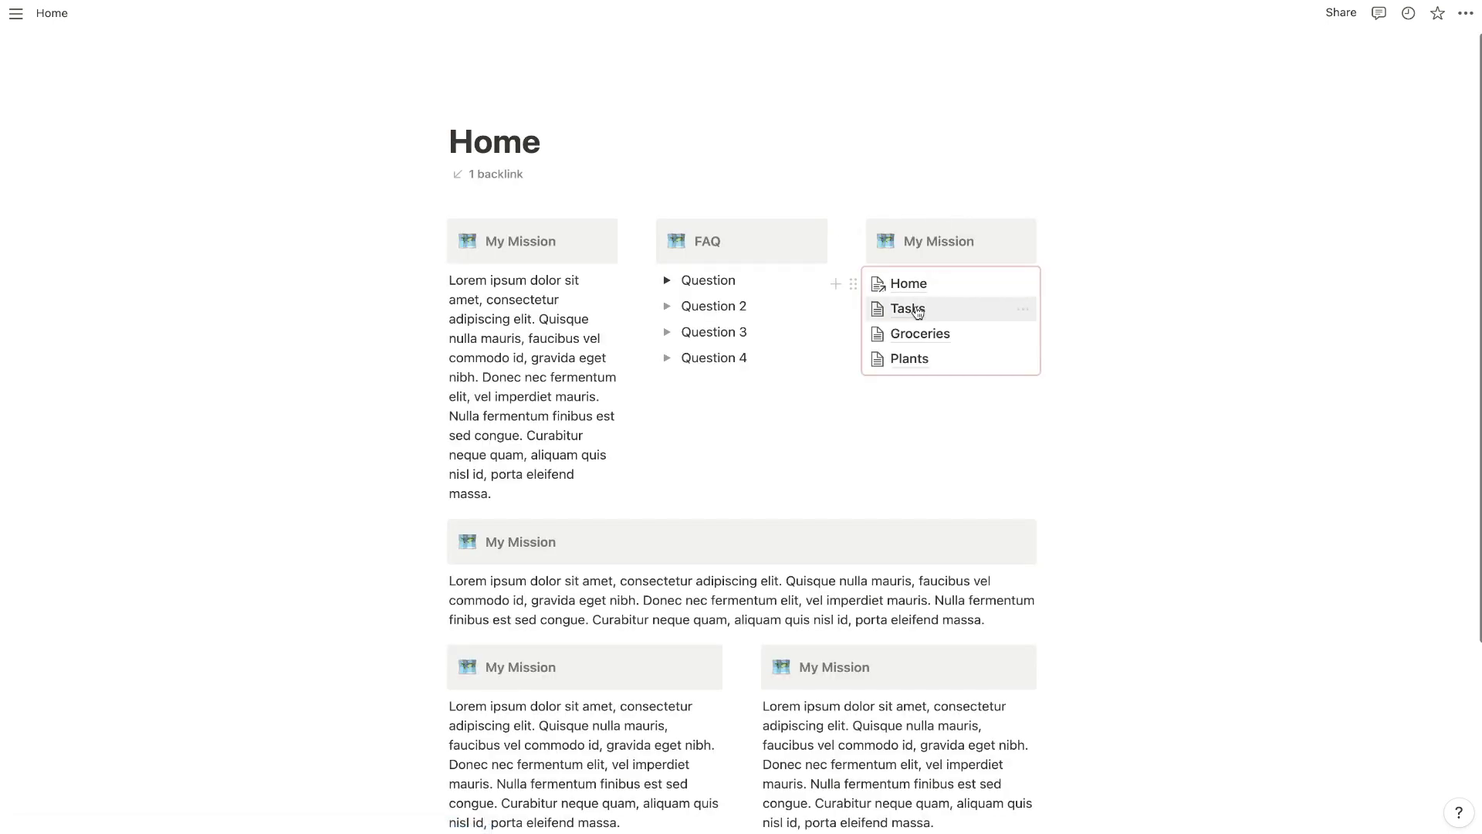
click(916, 311)
click(945, 217)
click(909, 316)
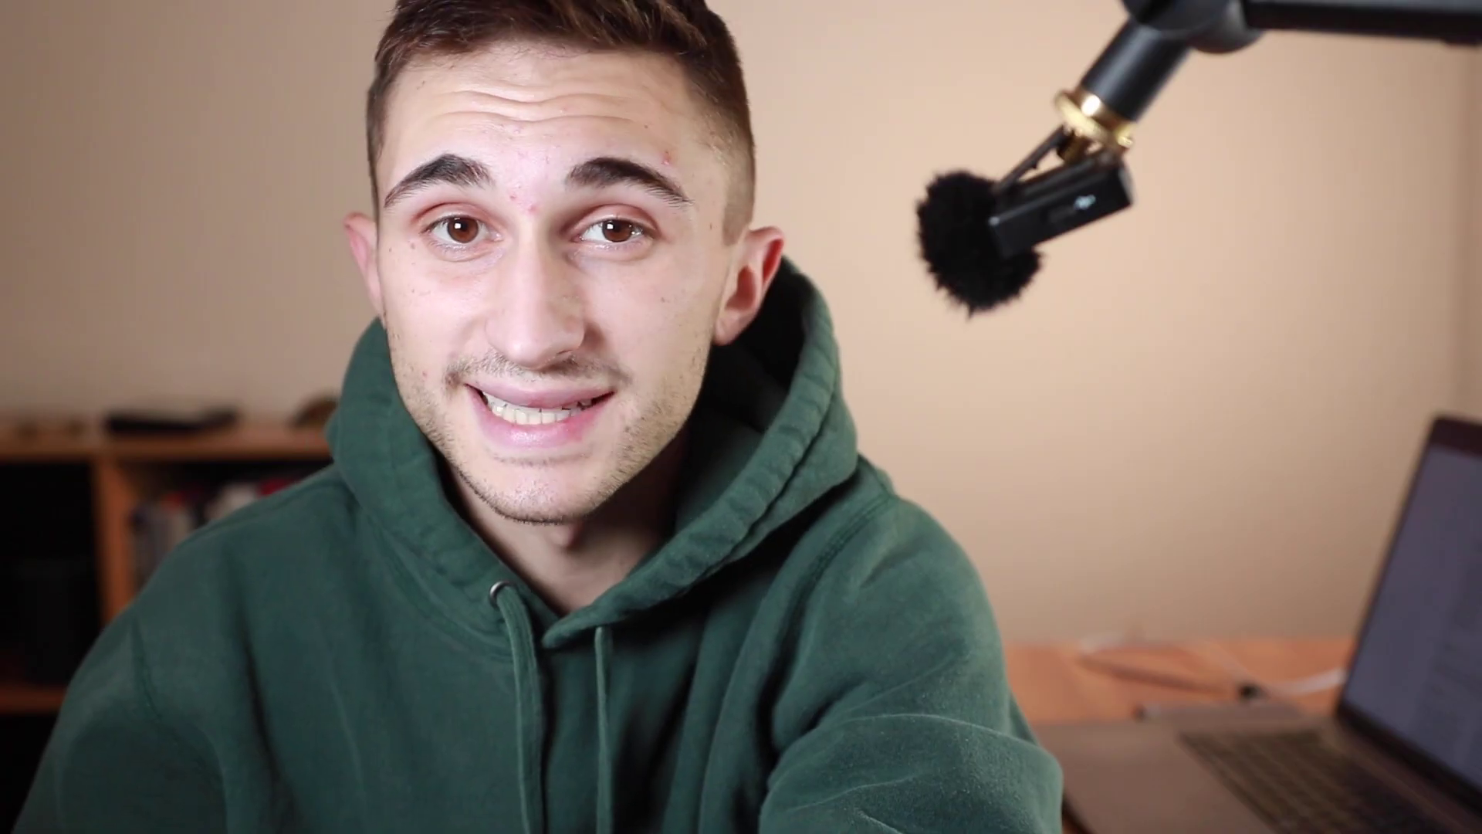